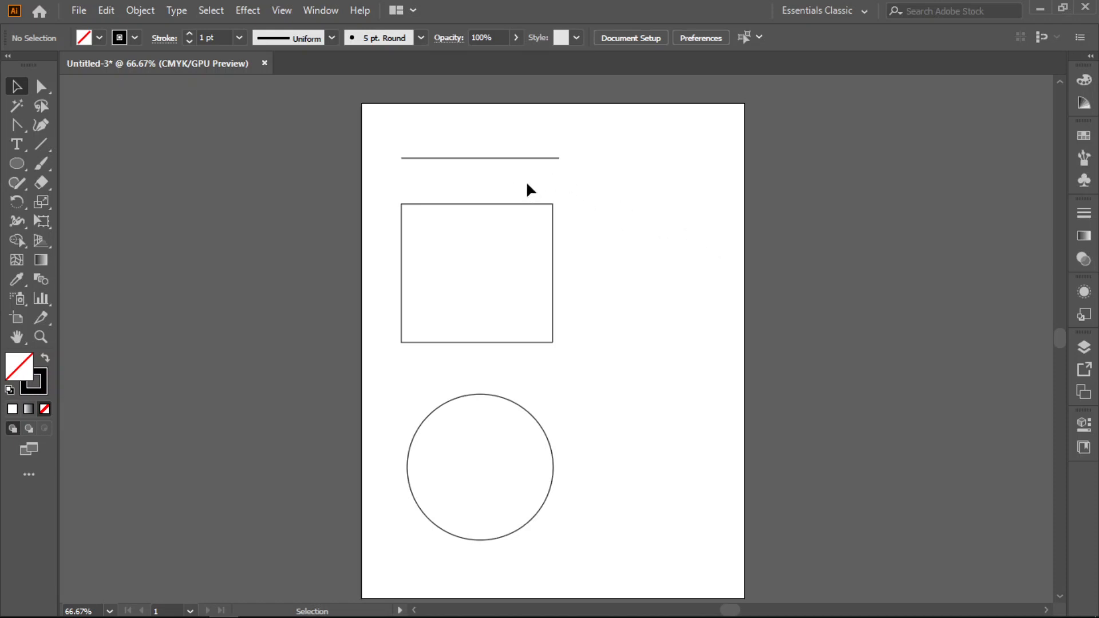
- Examine the horizontal line above the rectangle by selecting it as a whole object, and deselect it
scroll(510, 173, up, 2)
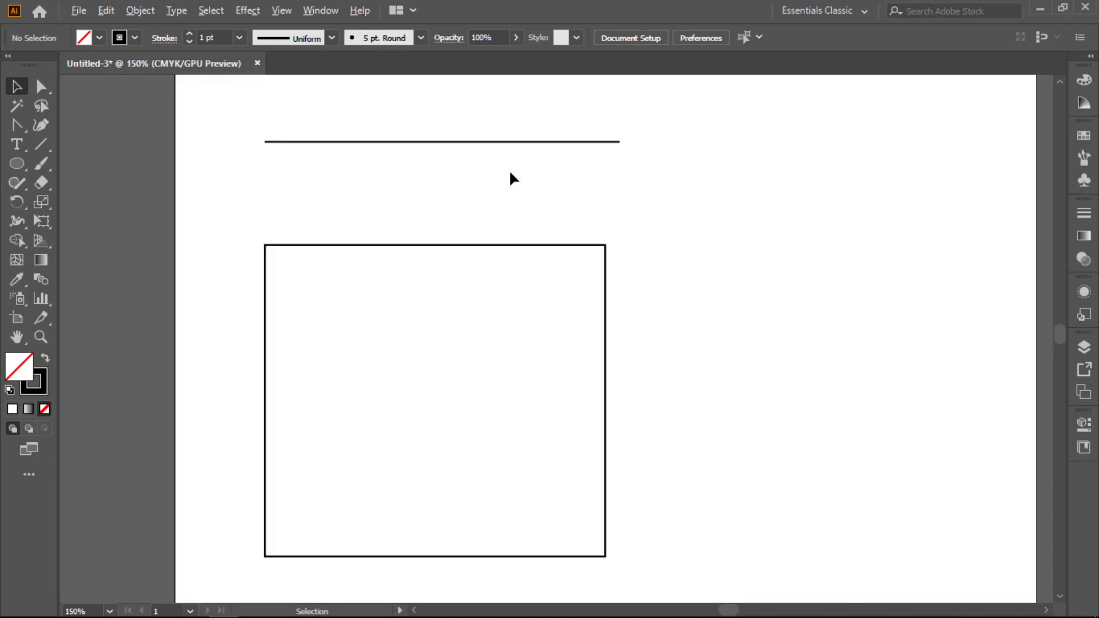
scroll(510, 173, up, 1)
scroll(425, 194, up, 1)
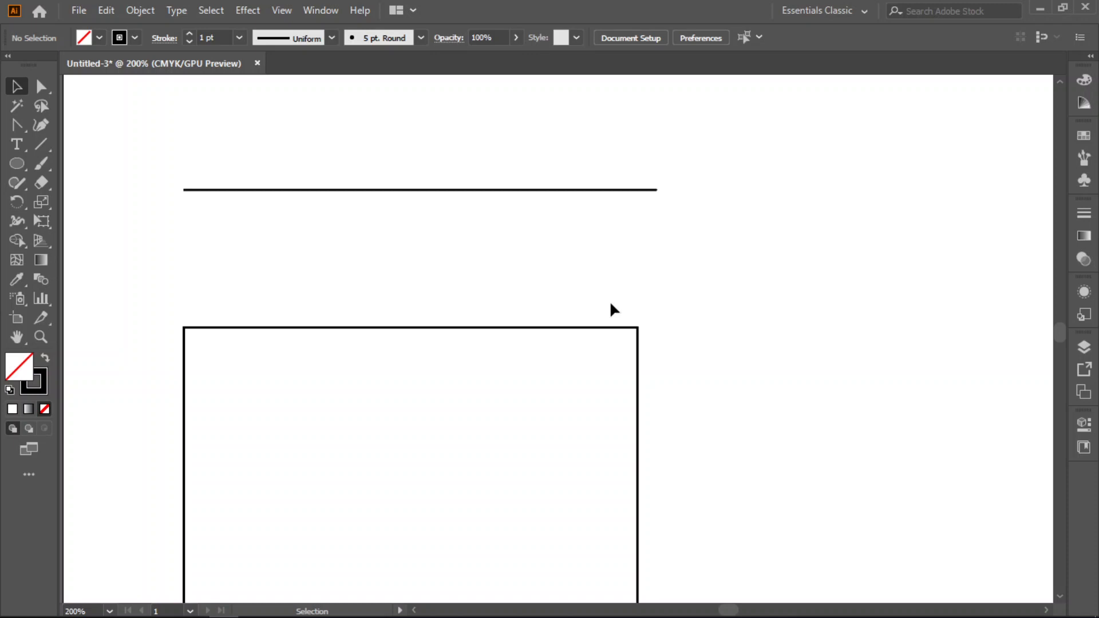
click(453, 190)
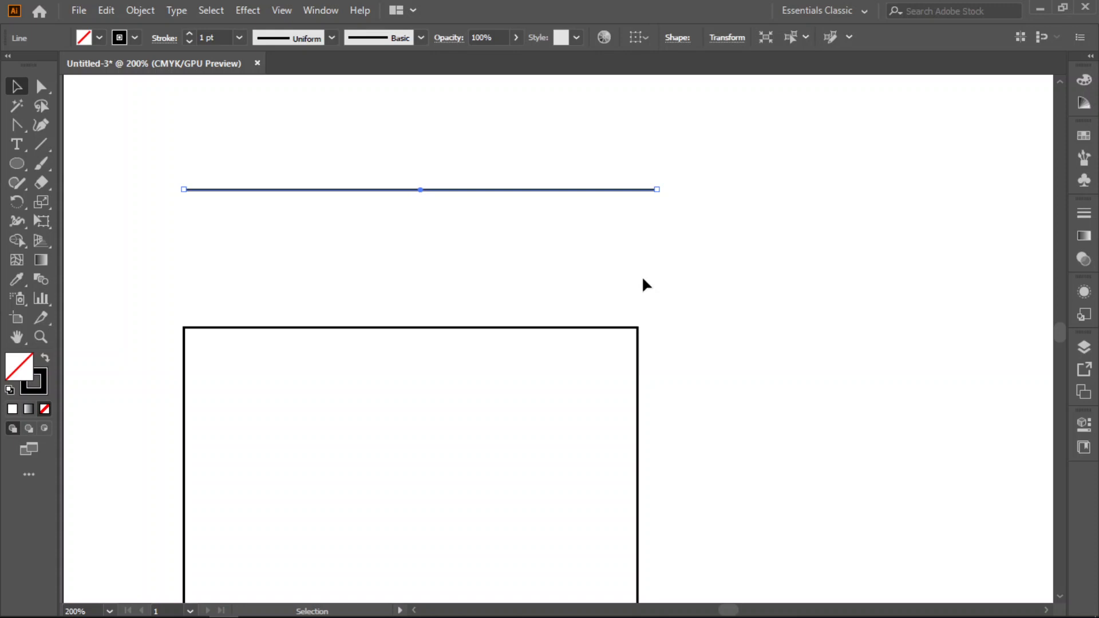
drag(687, 165, 182, 242)
click(165, 176)
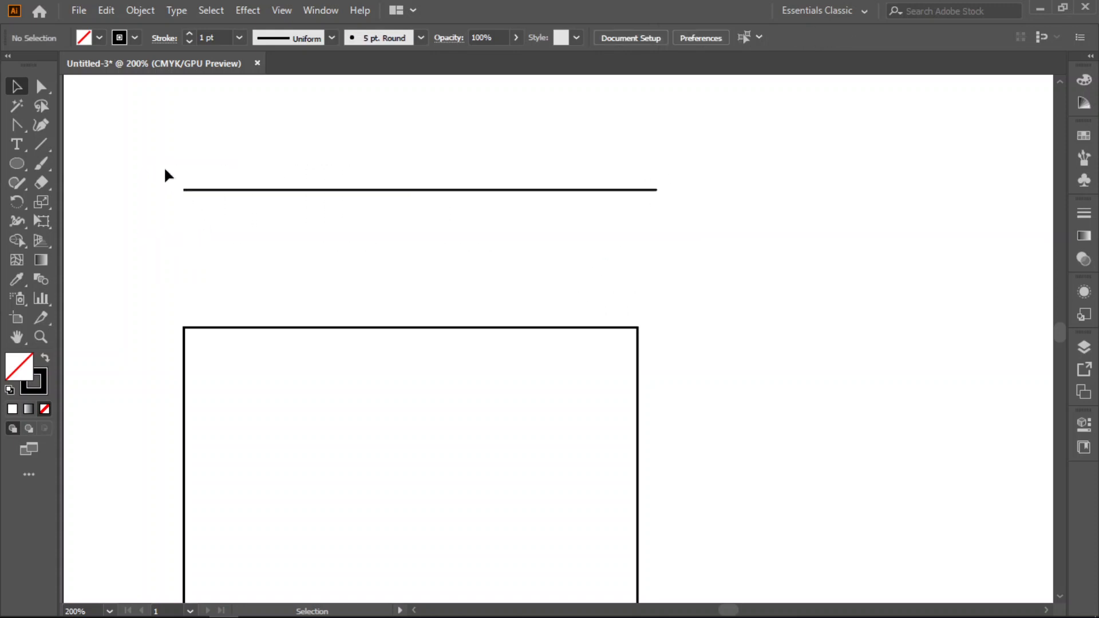
- Examine the anchor points of the line above the rectangle using Direct Selection, and deselect the line
click(40, 86)
drag(134, 115, 691, 252)
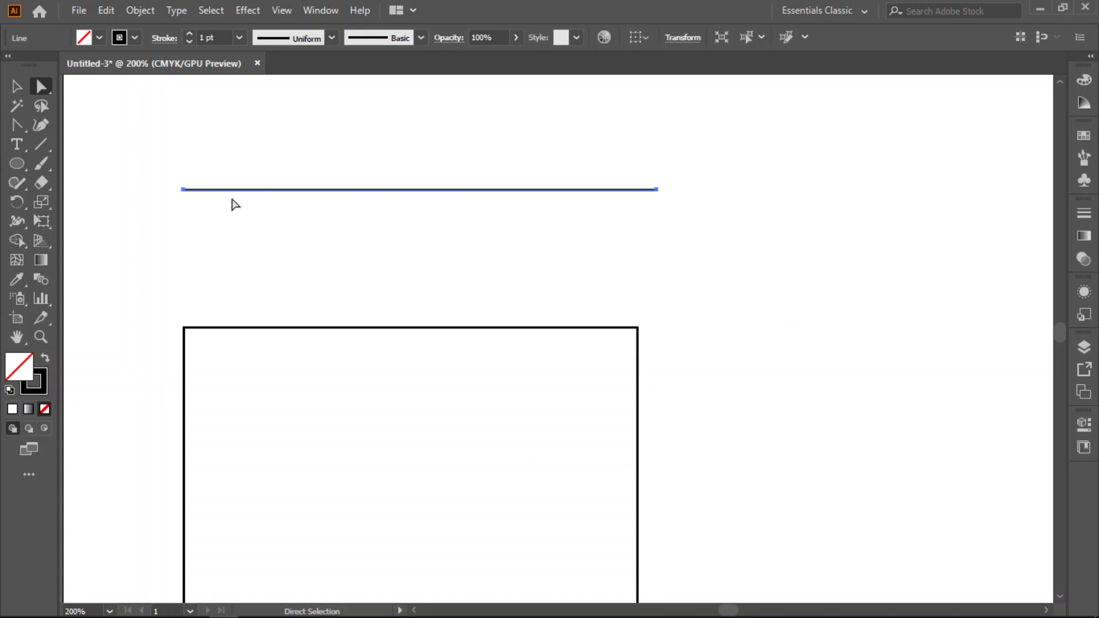
click(703, 163)
drag(693, 153, 163, 239)
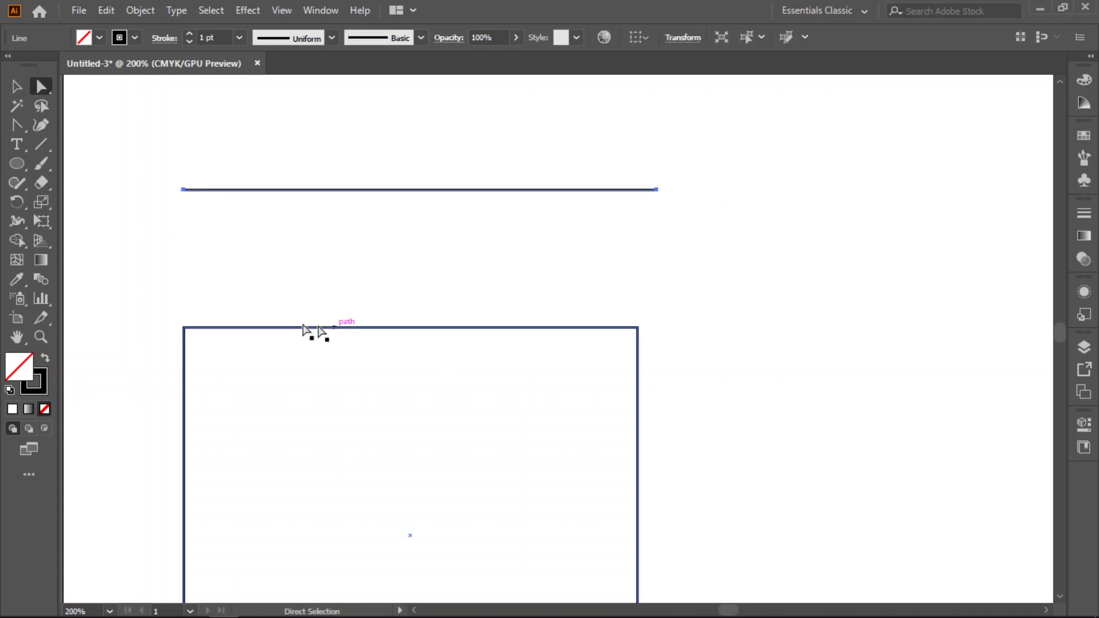
click(447, 202)
- Select both anchor points of the line above the rectangle and set its stroke to None
scroll(417, 249, up, 1)
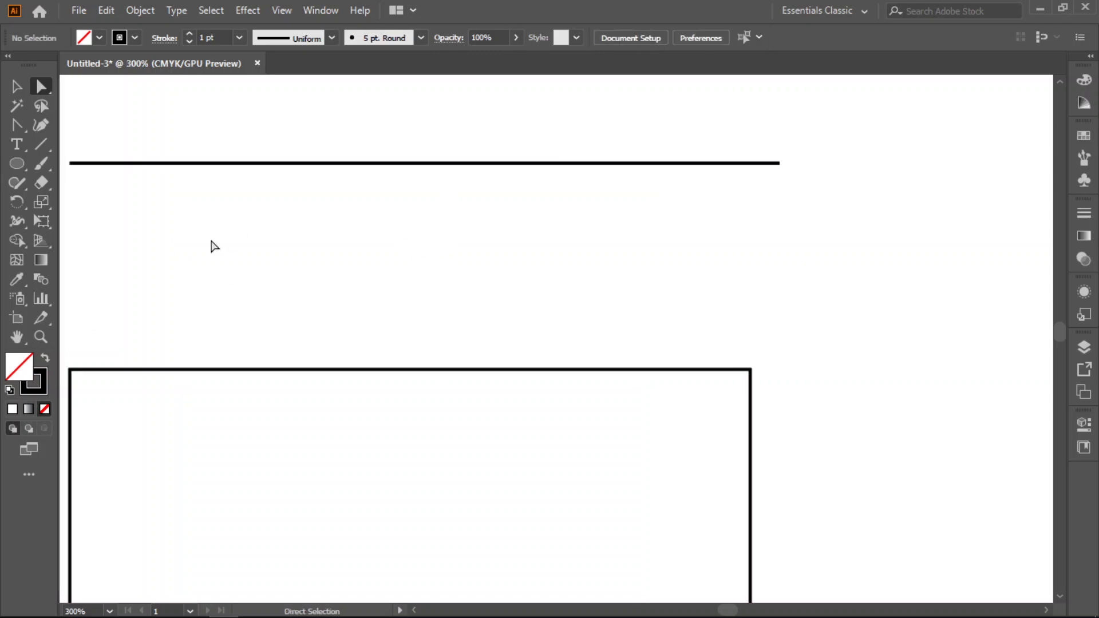
scroll(321, 426, left, 4)
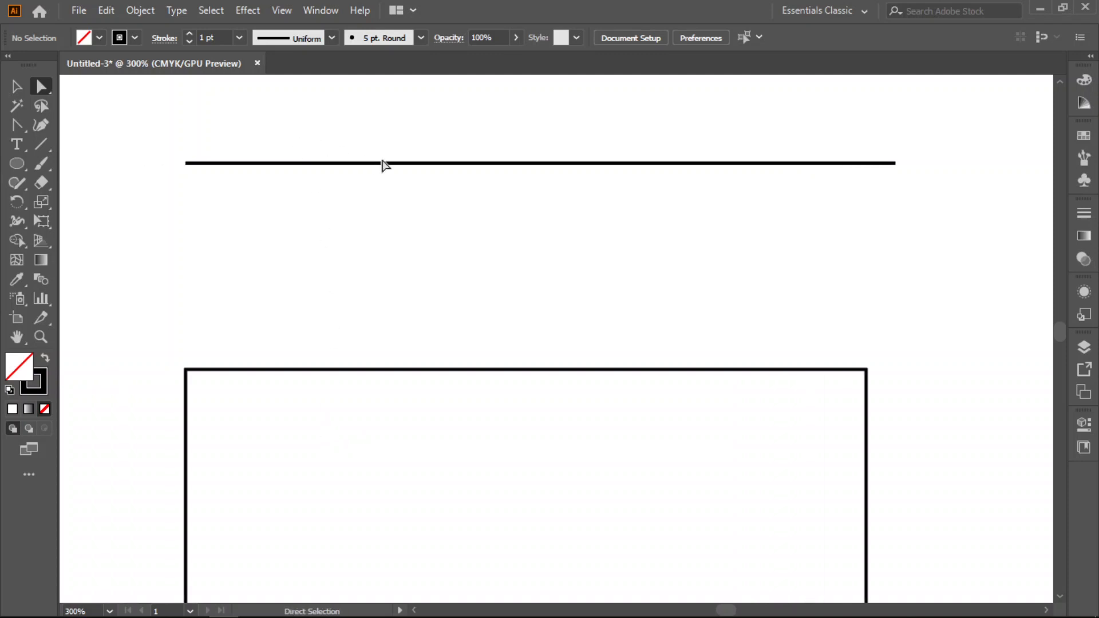
click(430, 164)
click(748, 238)
drag(903, 123, 158, 225)
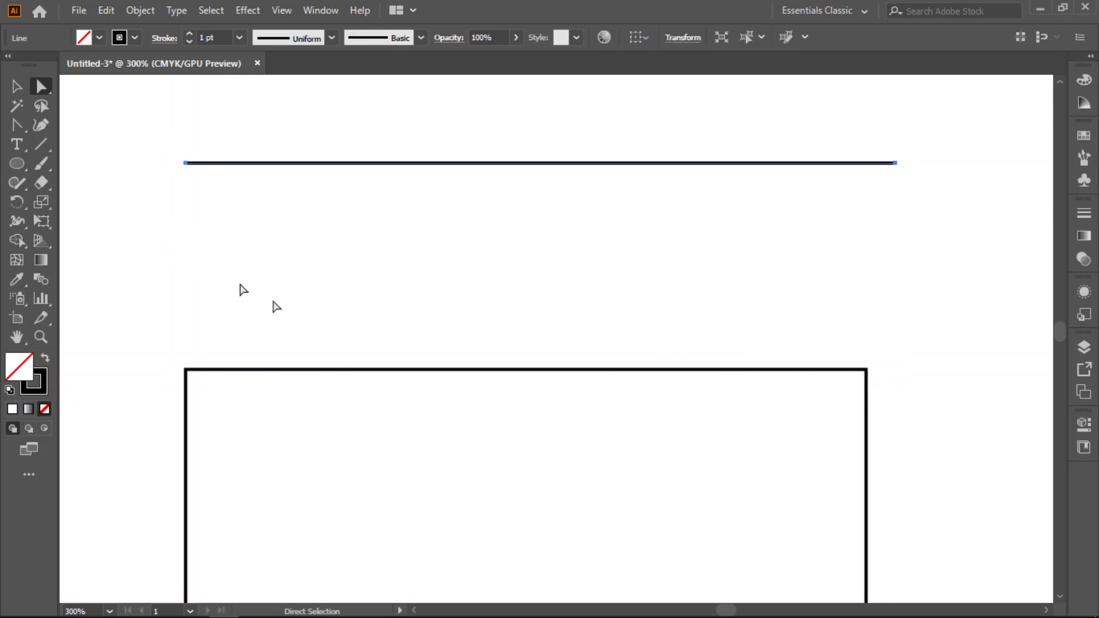
click(38, 392)
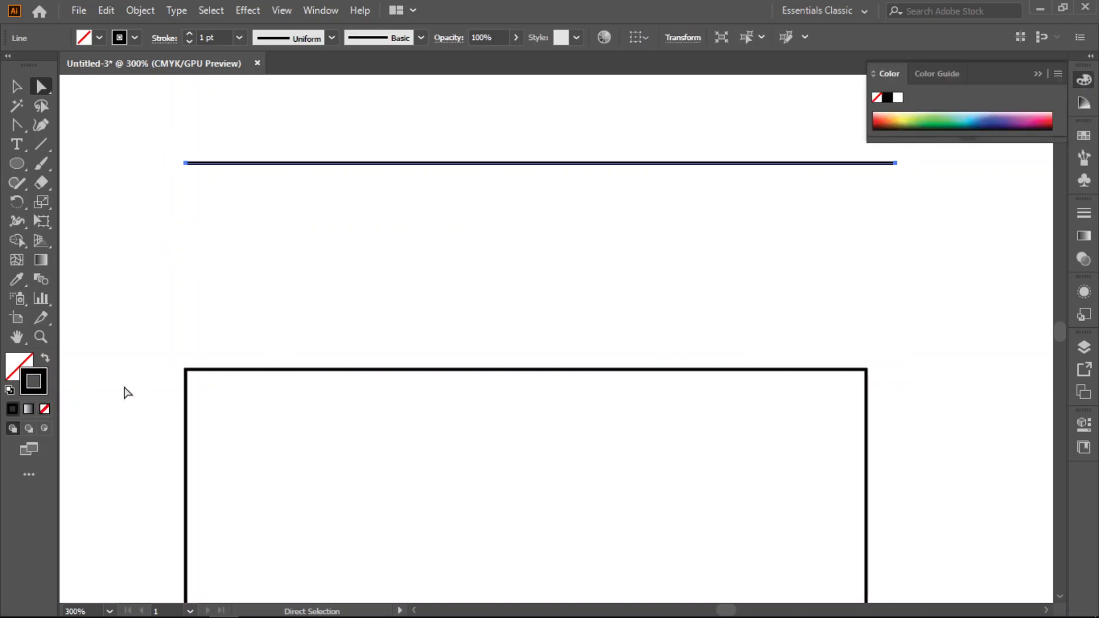
click(45, 409)
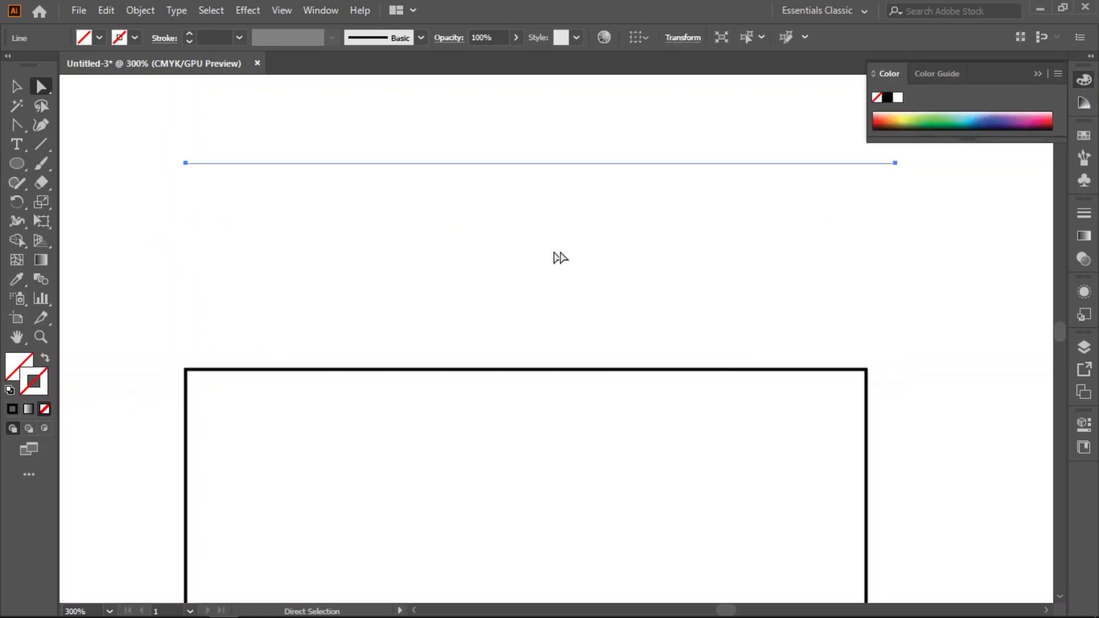
- Shift the unstroked line slightly down, and move its right anchor to about X 3.80 in, Y 1.01 in and left anchor to about X 1.55 in, Y 1.64 in
scroll(741, 278, up, 1)
scroll(741, 278, up, 2)
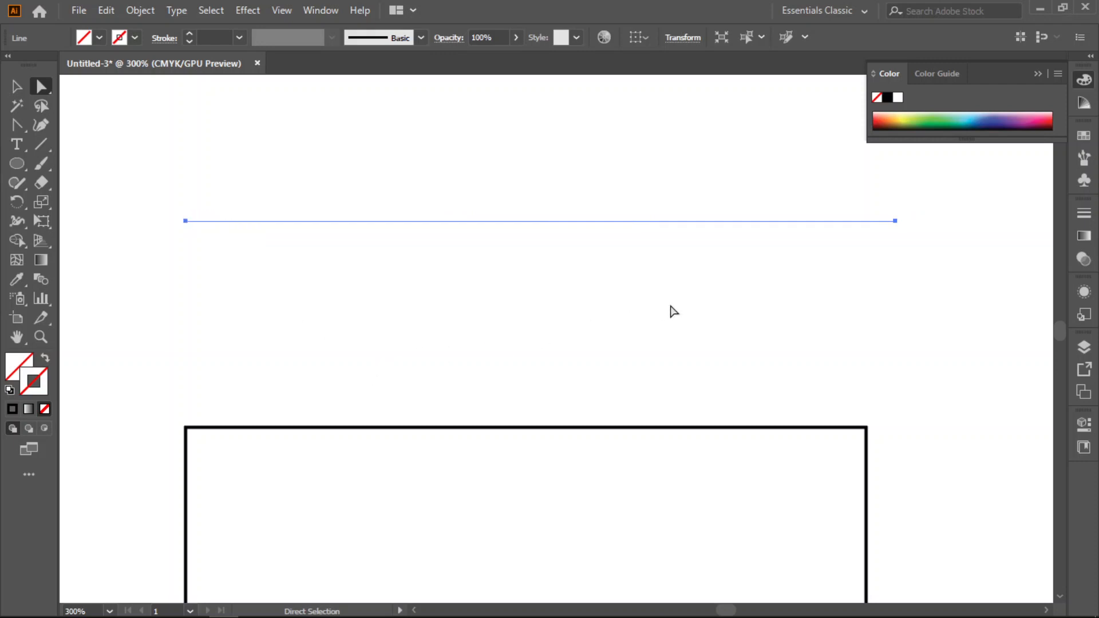
drag(897, 227, 835, 285)
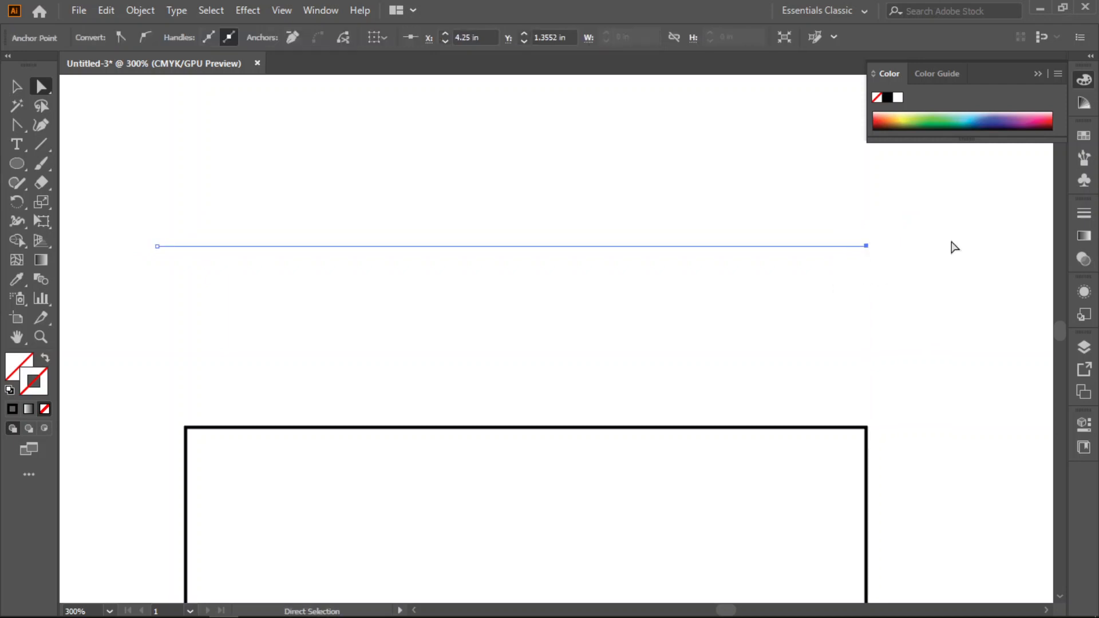
click(902, 222)
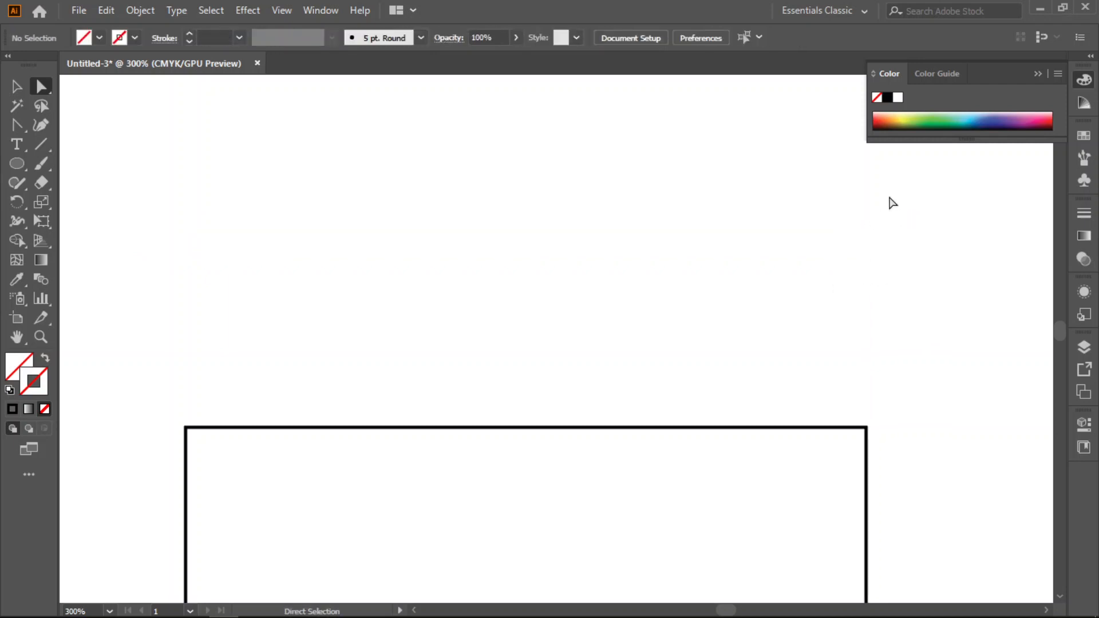
drag(888, 196, 790, 307)
drag(870, 246, 774, 174)
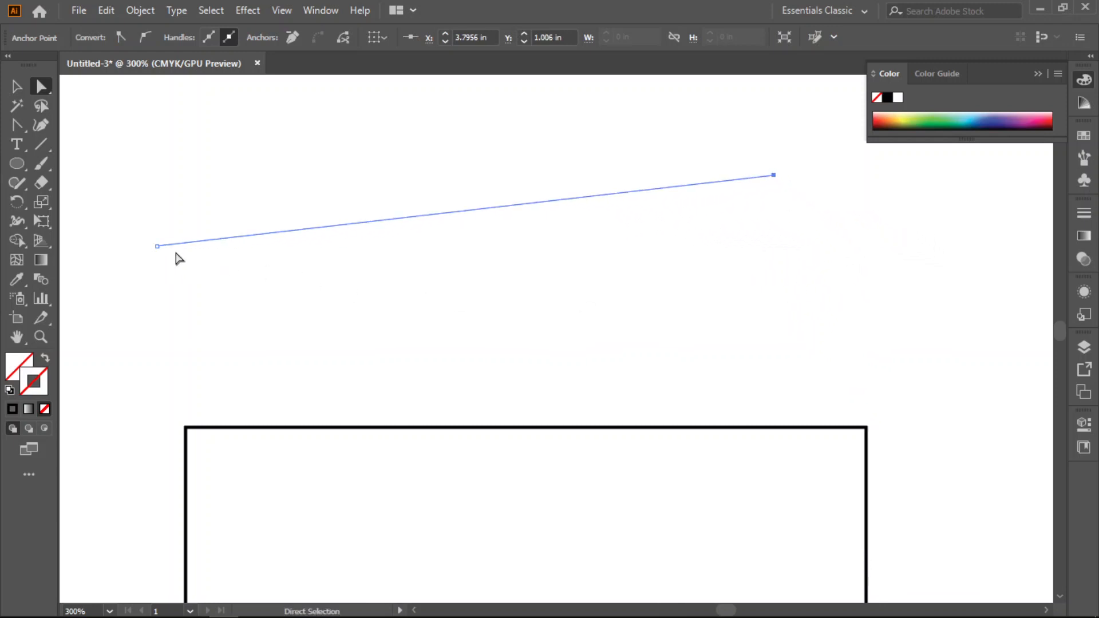
drag(127, 220, 317, 302)
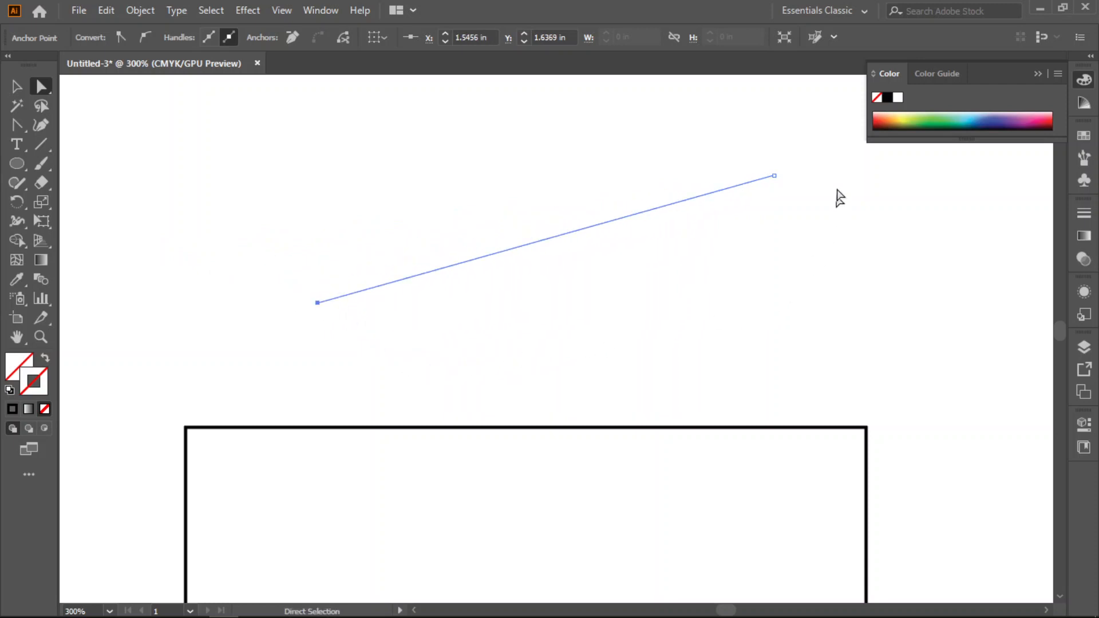
- Apply a solid black stroke to the whole slanted line and deselect it
drag(803, 144, 263, 327)
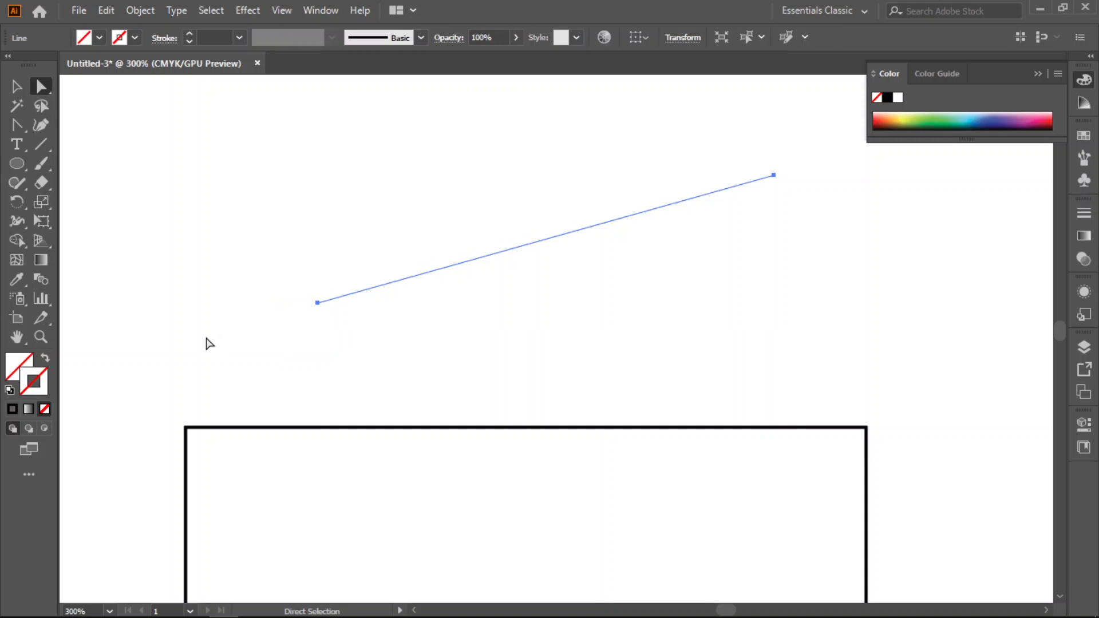
click(8, 411)
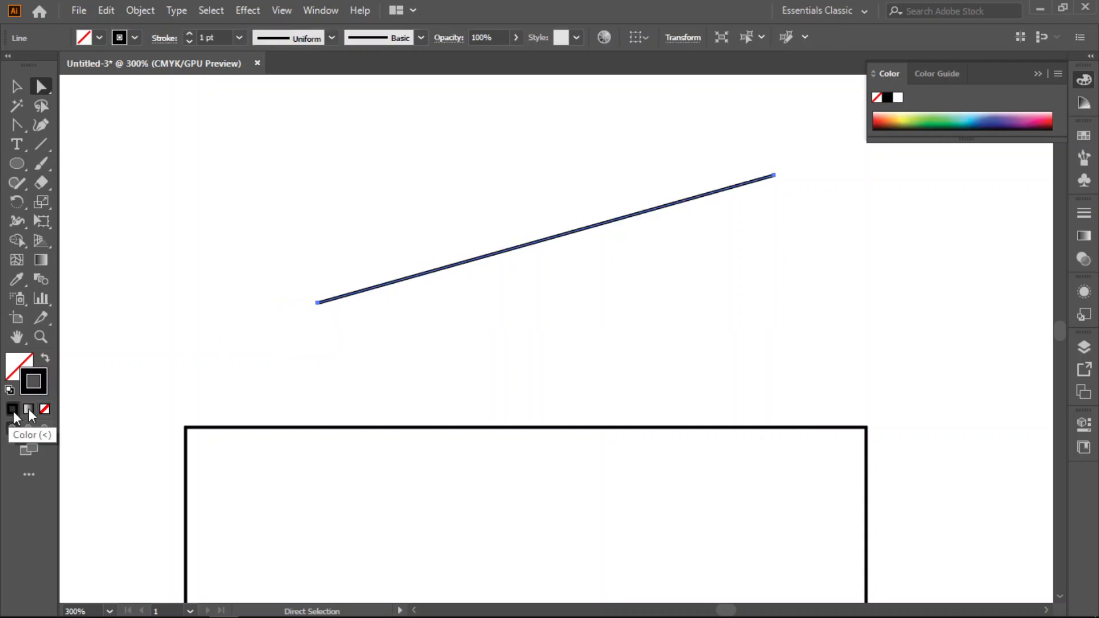
click(484, 317)
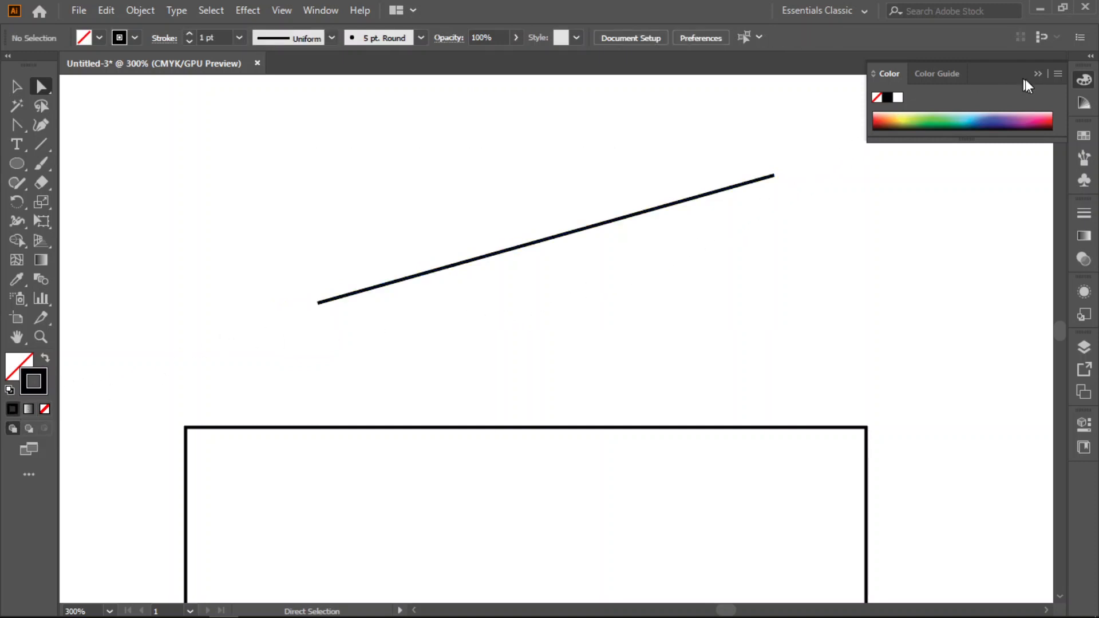
- Reposition both anchors to make the line nearly horizontal, with its left end at about X 1.13 in, Y 1.53 in
drag(523, 178, 670, 282)
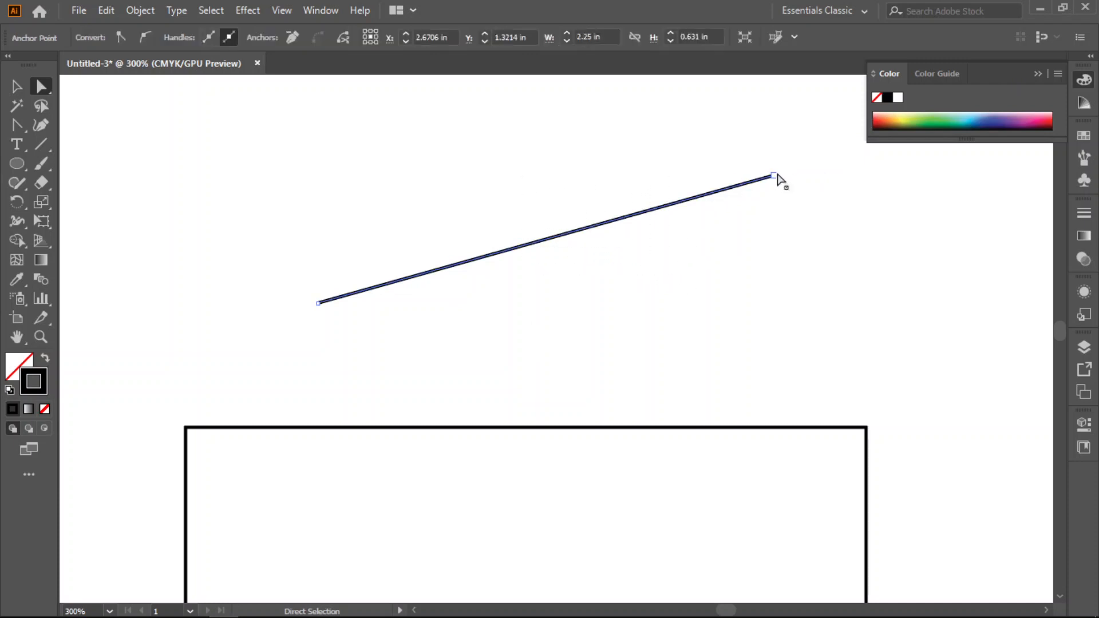
drag(774, 176, 663, 342)
drag(293, 276, 413, 227)
drag(293, 297, 407, 213)
drag(461, 158, 363, 277)
drag(407, 214, 234, 281)
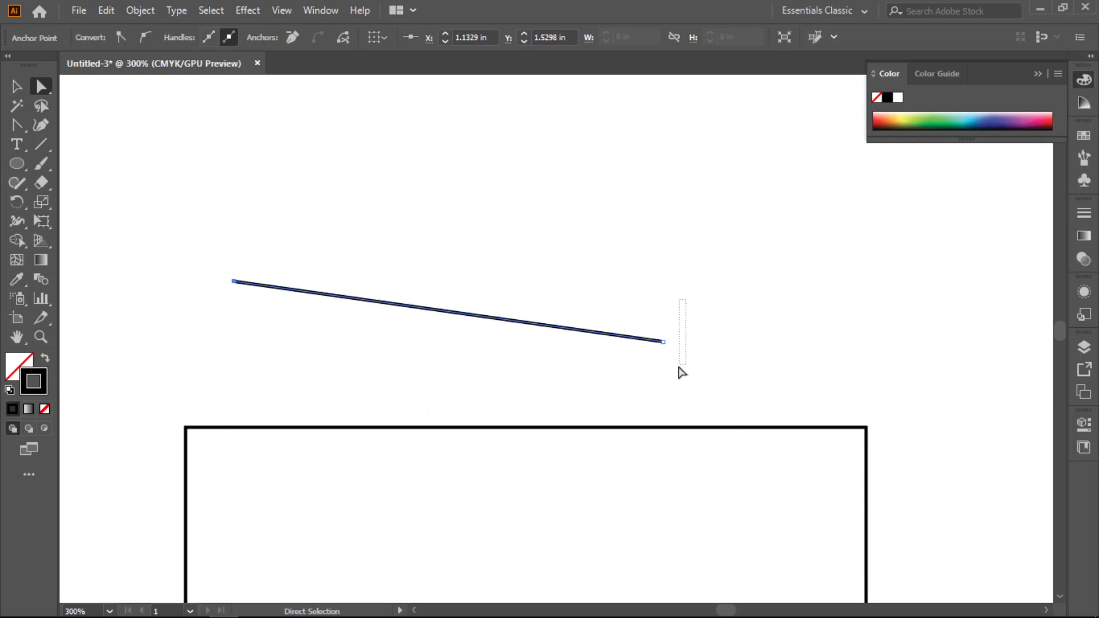
drag(663, 342, 764, 284)
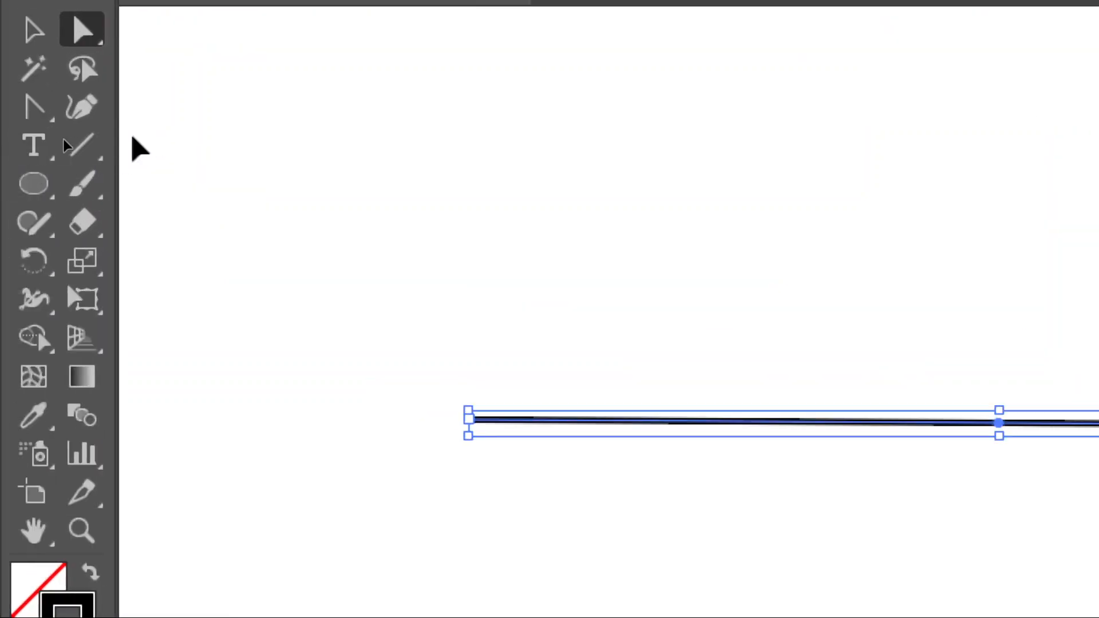
- Draw a second horizontal line just above the existing one with the Line Segment tool
click(102, 161)
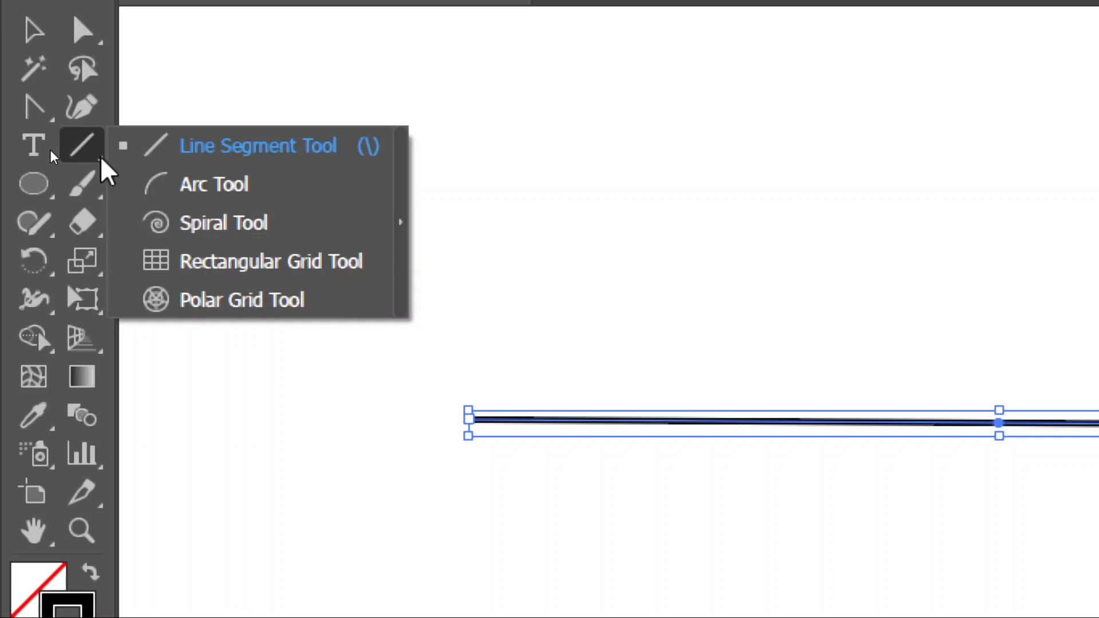
click(216, 152)
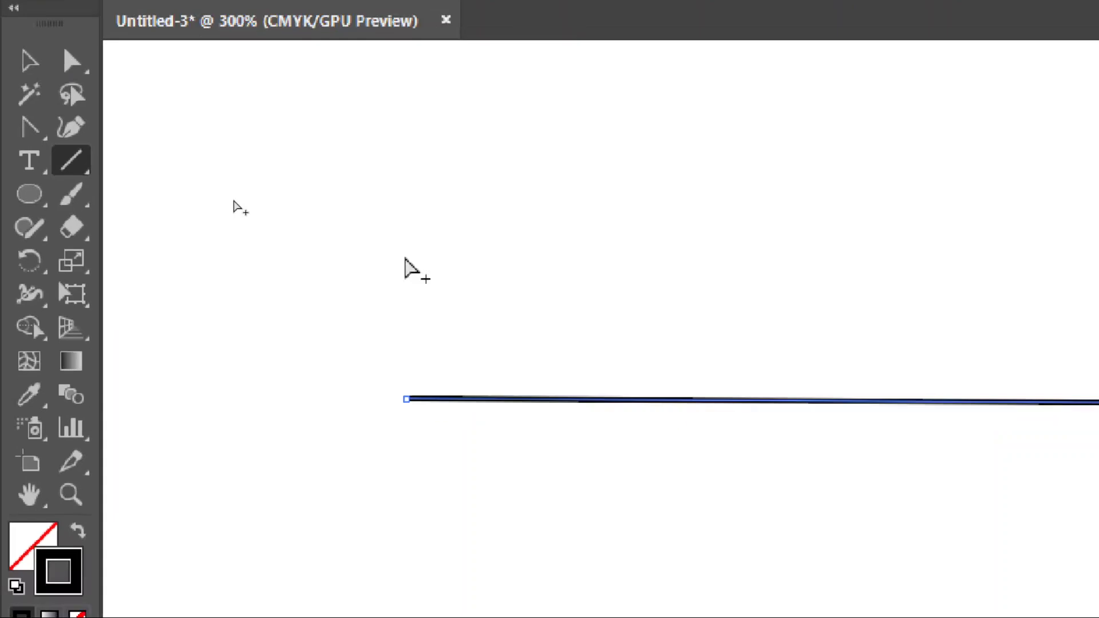
drag(409, 271, 527, 271)
drag(307, 209, 759, 203)
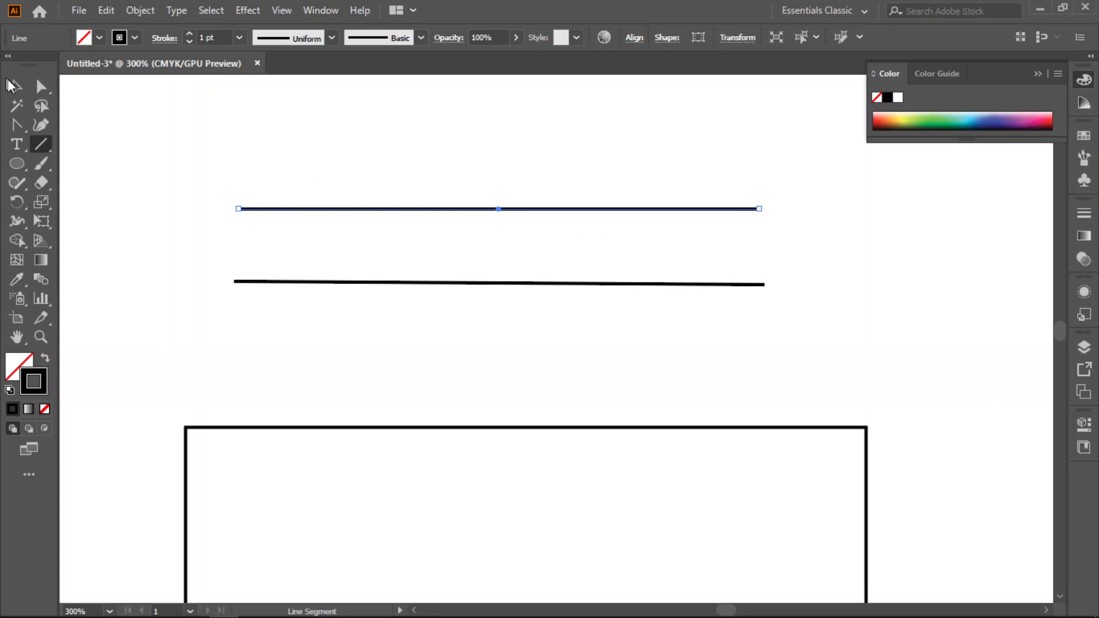
- Deselect the new line and turn off Smart Guides
key(v)
click(444, 167)
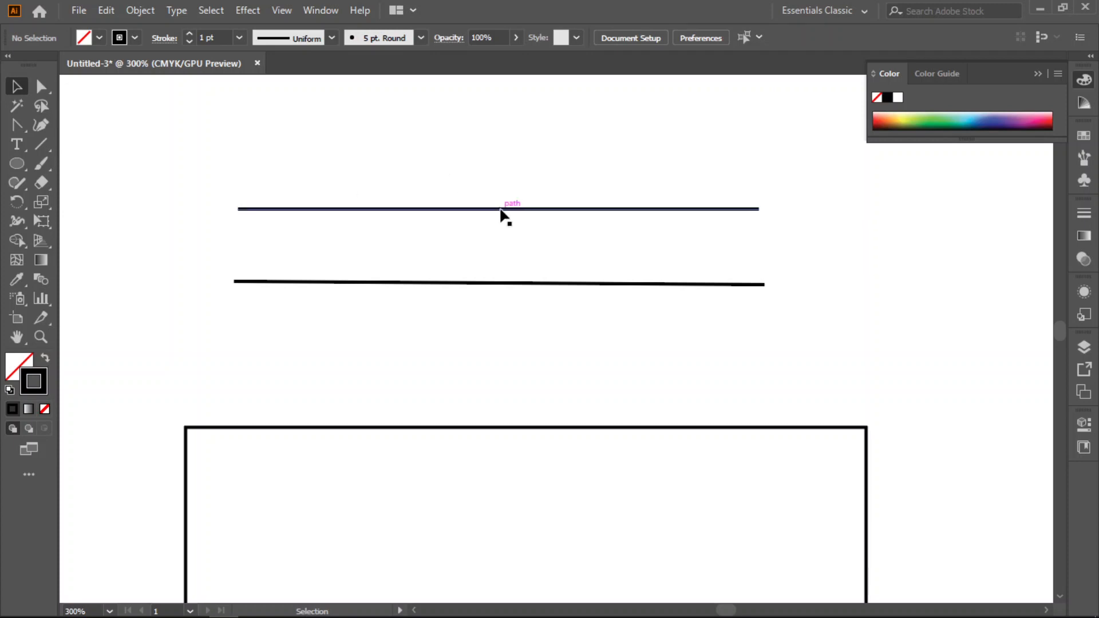
click(280, 11)
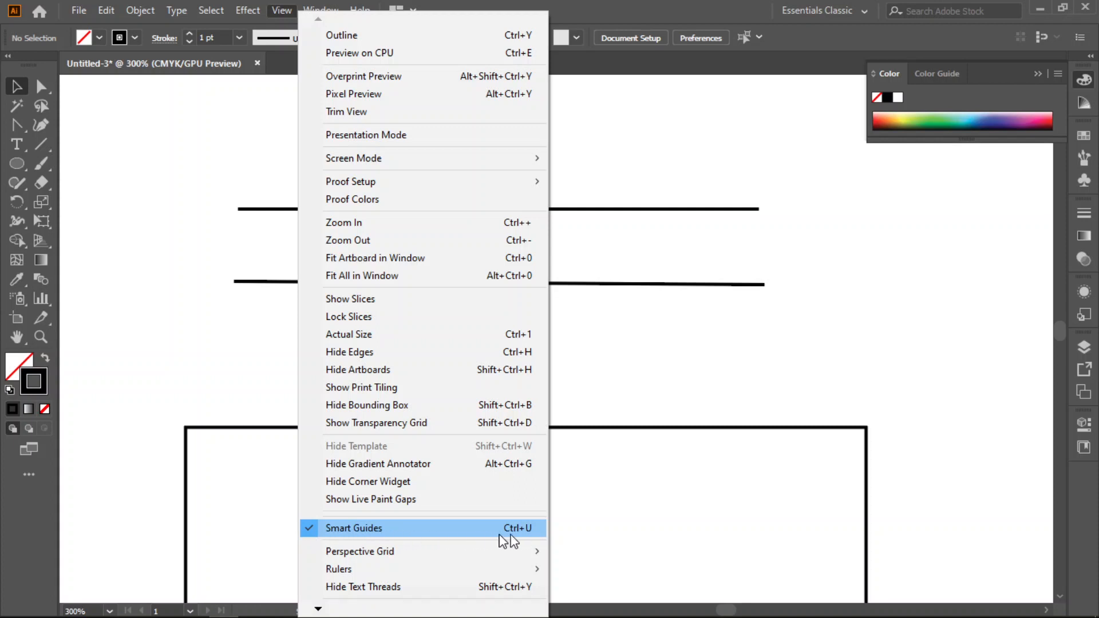
click(308, 532)
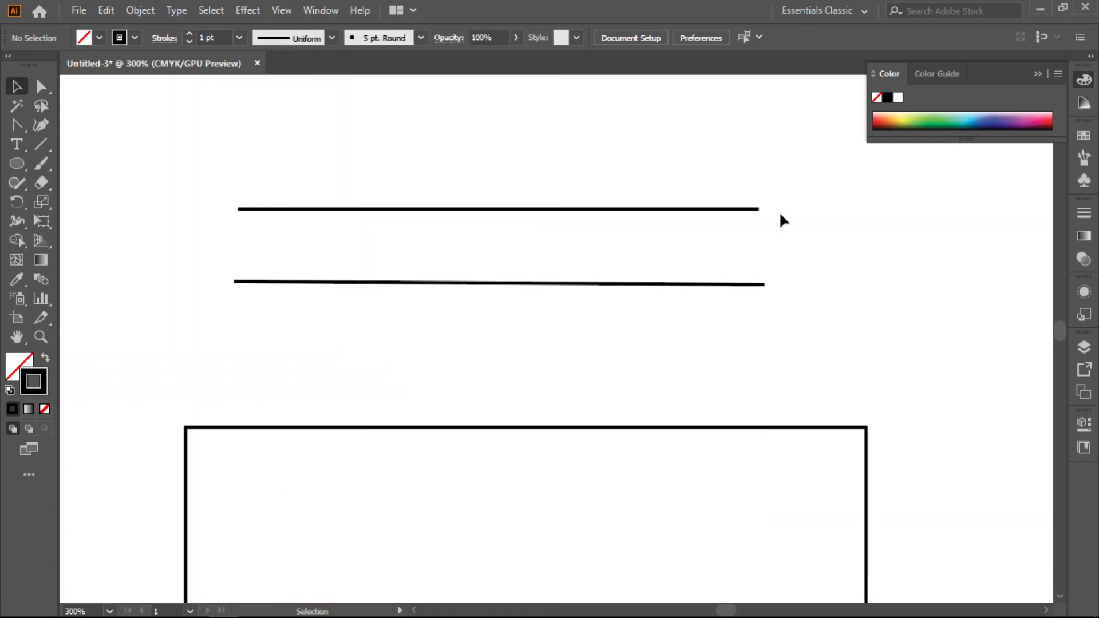
- Delete the two lines, the rectangle and the circle from the artboard
scroll(780, 215, down, 3)
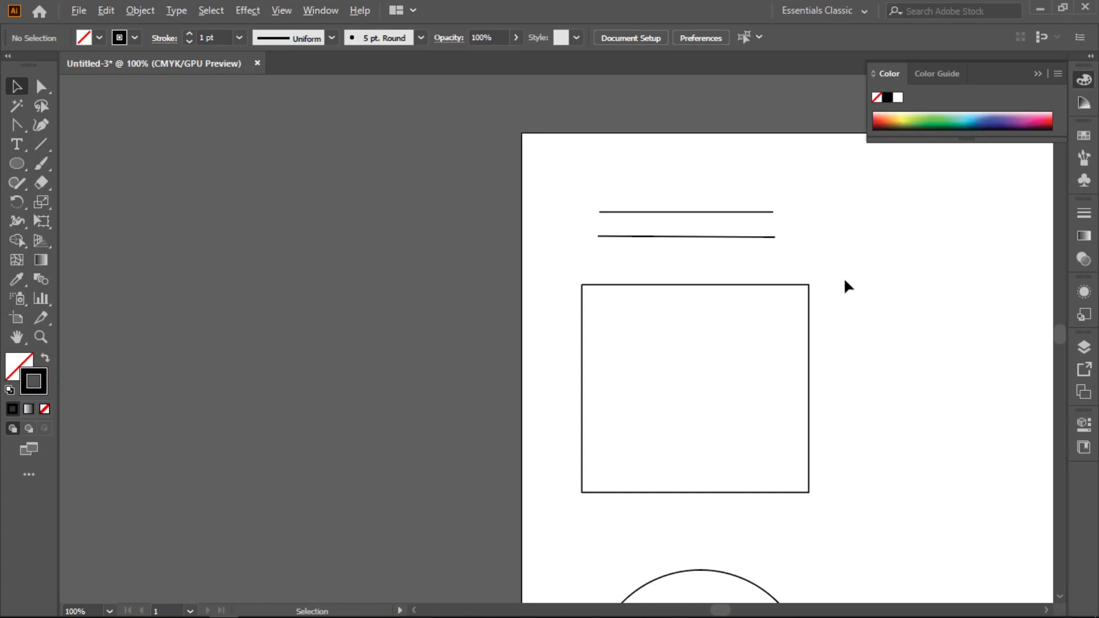
key(space)
drag(915, 377, 663, 324)
drag(569, 148, 337, 524)
key(Delete)
scroll(450, 474, up, 3)
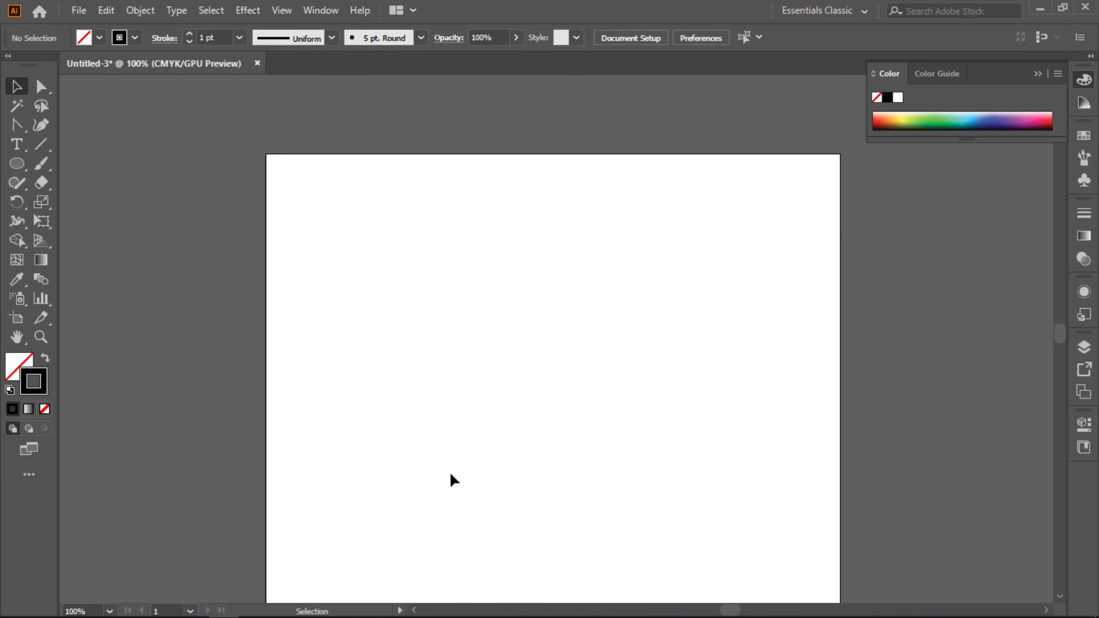
- Draw a square with the Rectangle tool in the upper-left part of the empty artboard
click(42, 86)
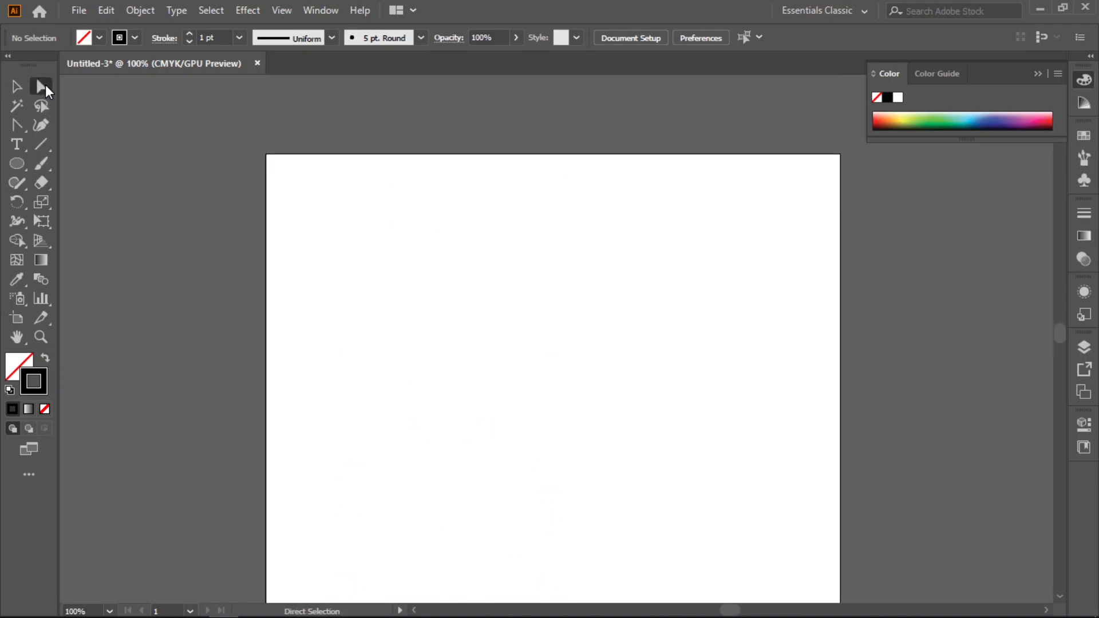
drag(17, 165, 54, 164)
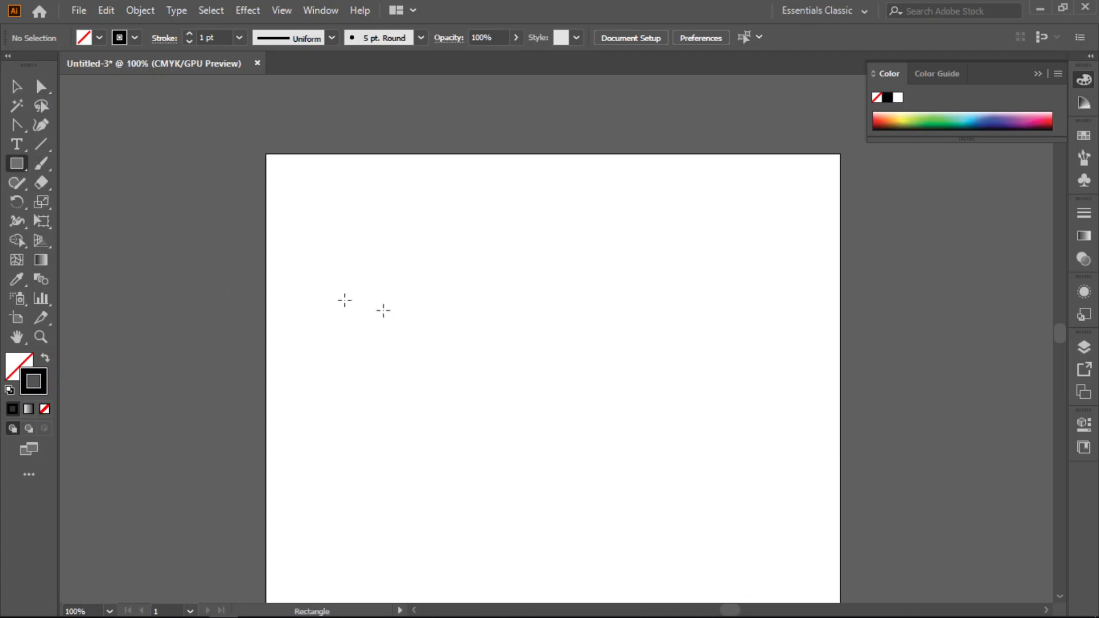
drag(360, 278, 476, 412)
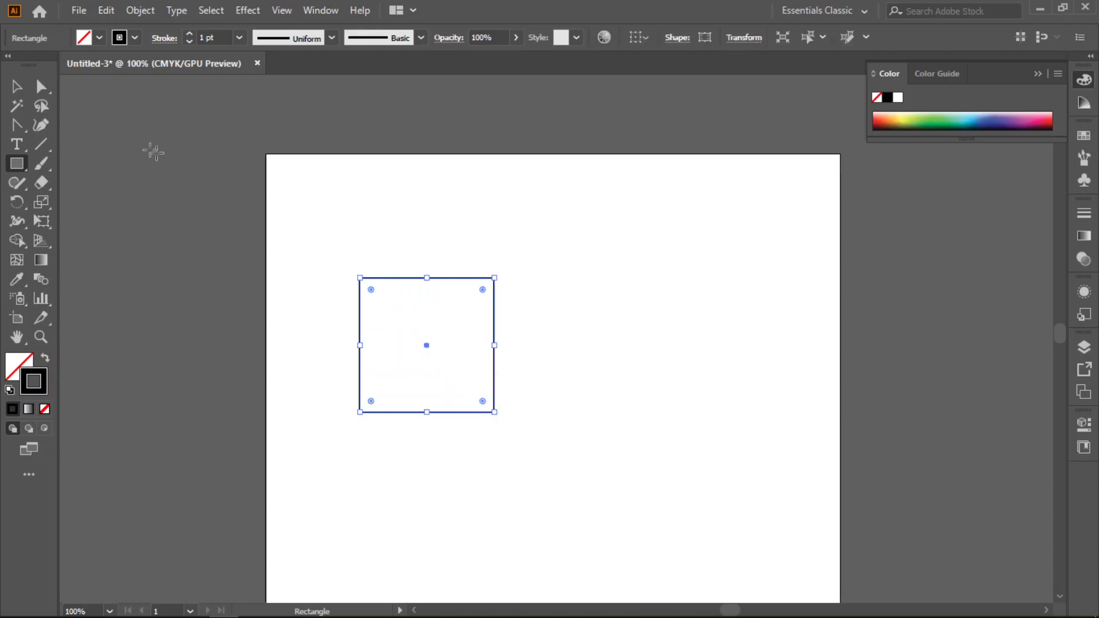
- Select all anchor points of the square with Direct Selection and move the whole shape down the artboard
click(41, 86)
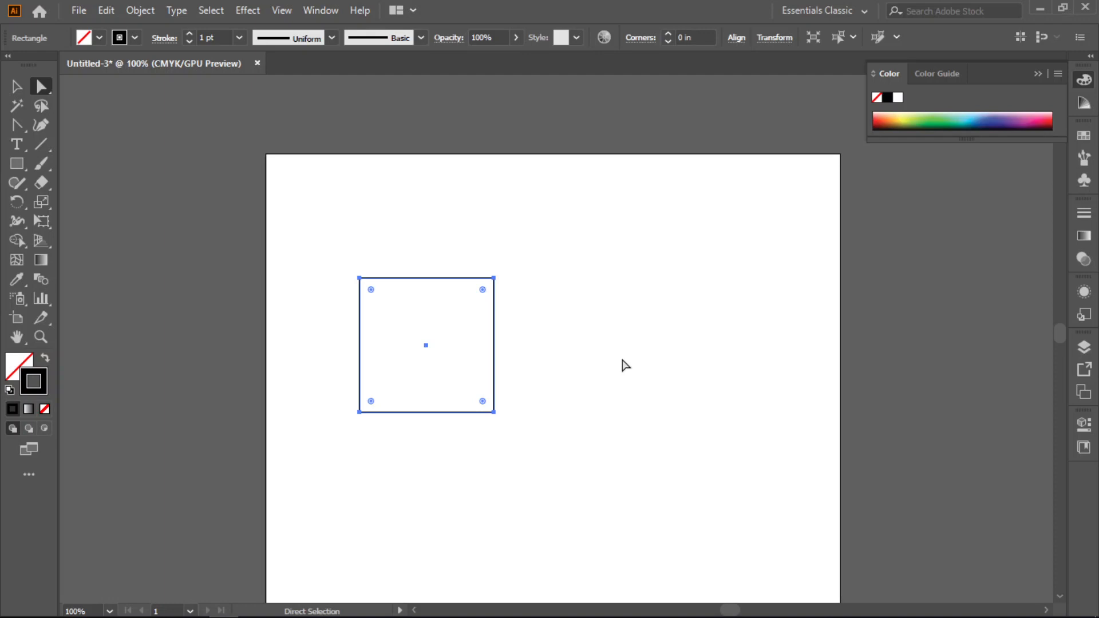
drag(449, 330, 429, 479)
drag(525, 245, 307, 524)
drag(362, 403, 354, 486)
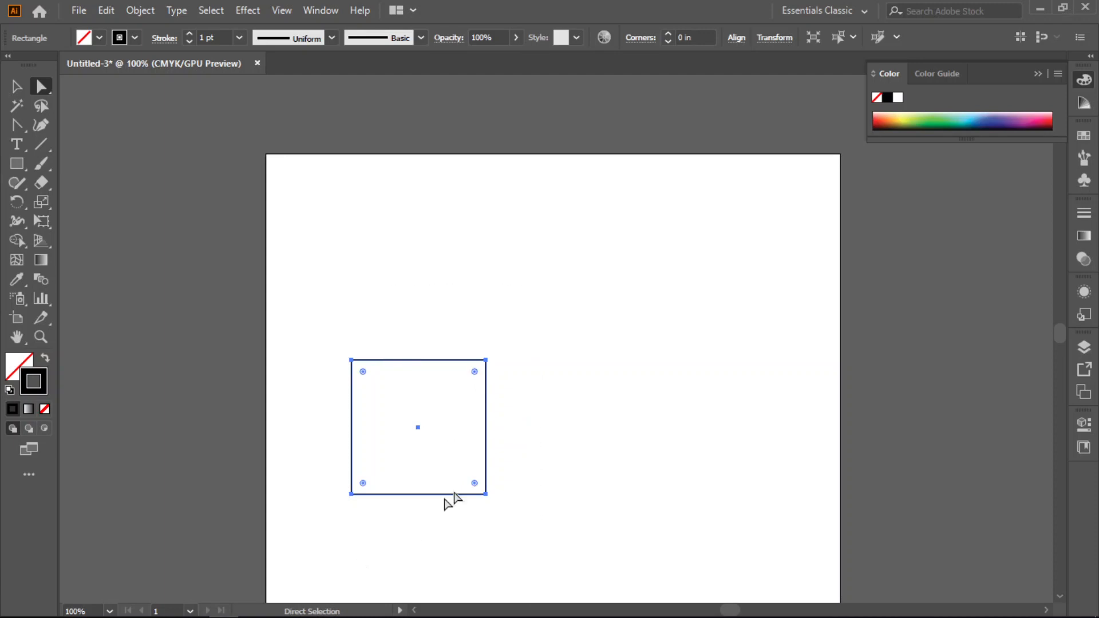
- Duplicate the square about 1.98 in to the right so its edge meets the original's edge, and deselect it
drag(457, 432, 510, 432)
drag(517, 313, 337, 561)
drag(491, 434, 625, 433)
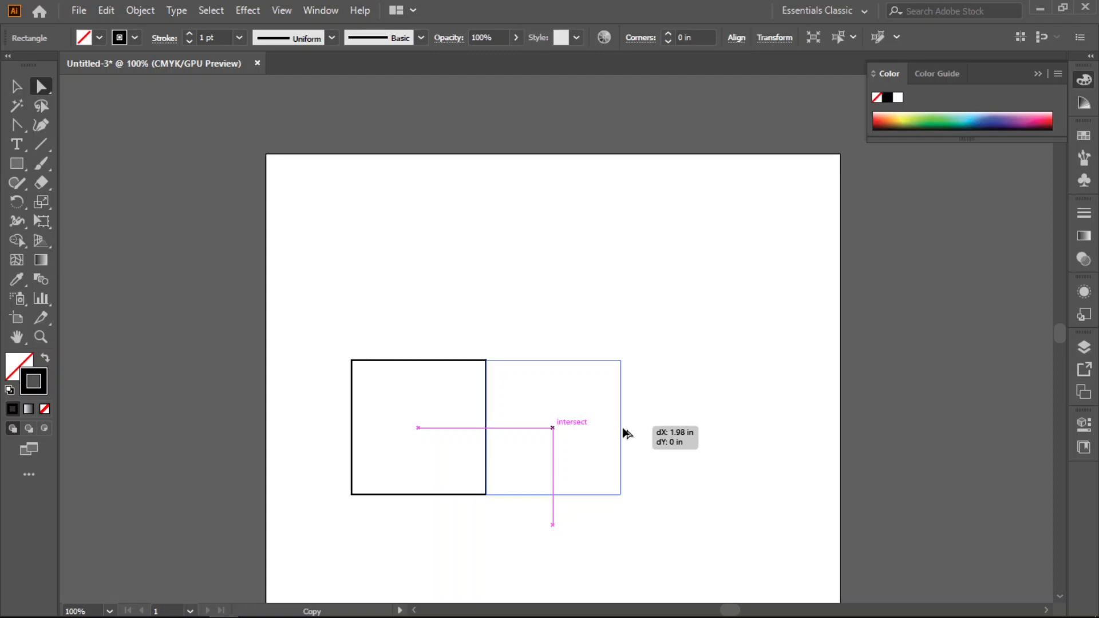
drag(623, 429, 623, 430)
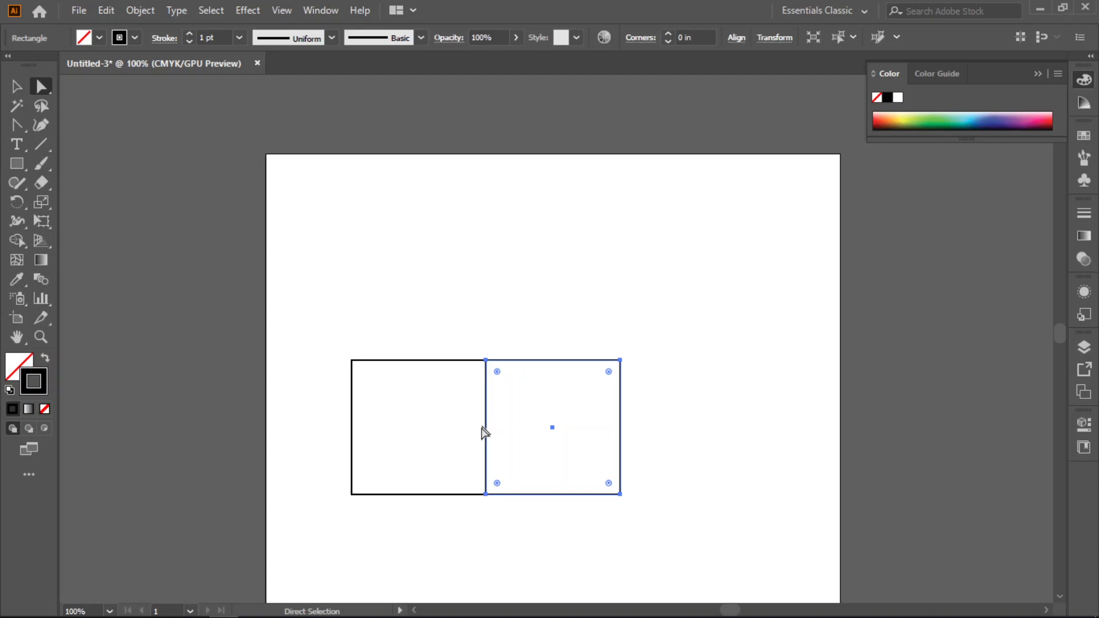
alt+scroll(497, 465, up, 1)
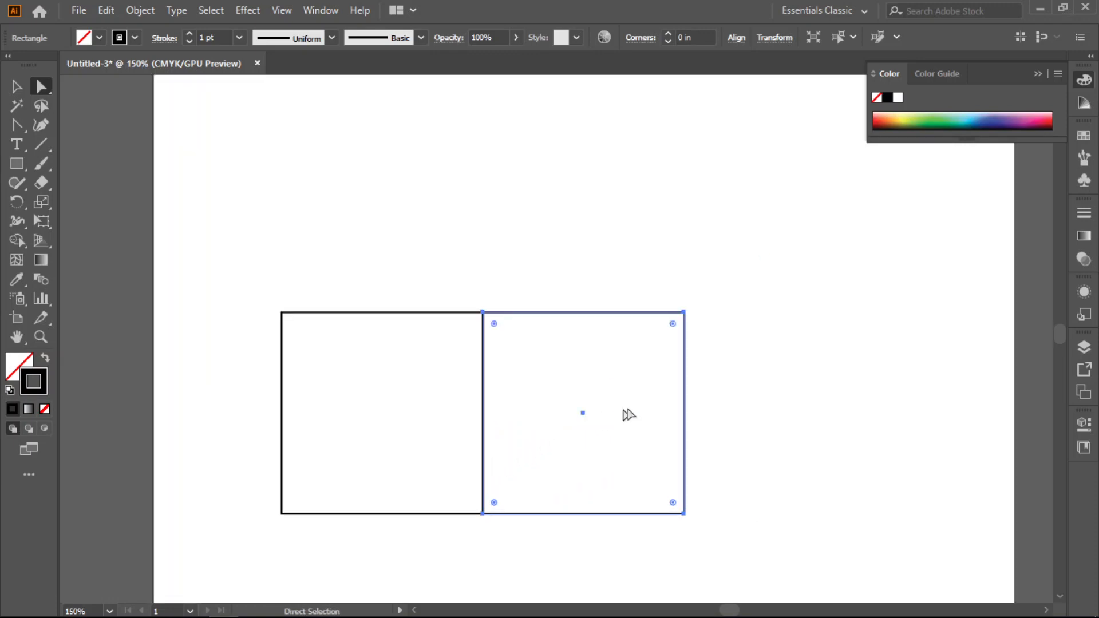
drag(688, 400, 686, 406)
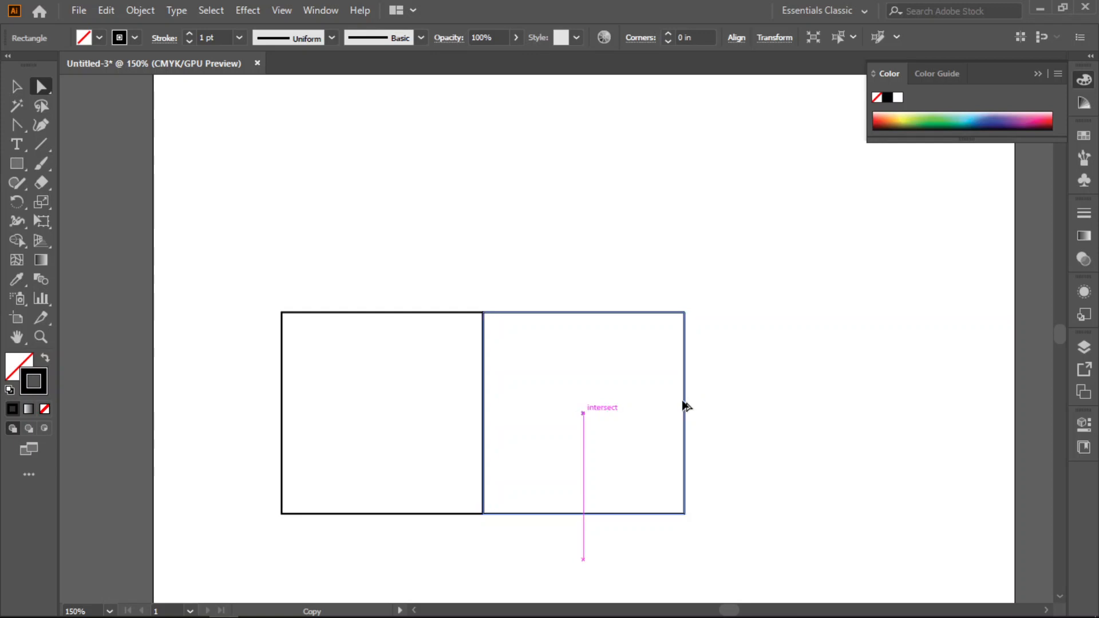
click(778, 389)
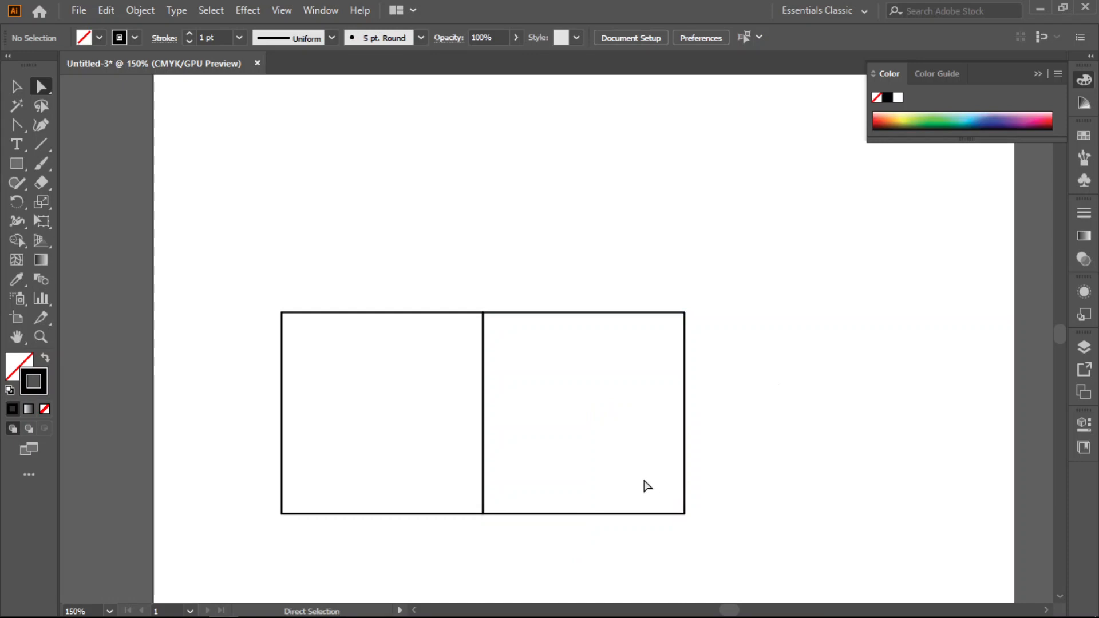
- Move the left-hand square straight up above its place, and place a copy of it back below, beside the other square
drag(233, 269, 400, 524)
drag(396, 314, 393, 113)
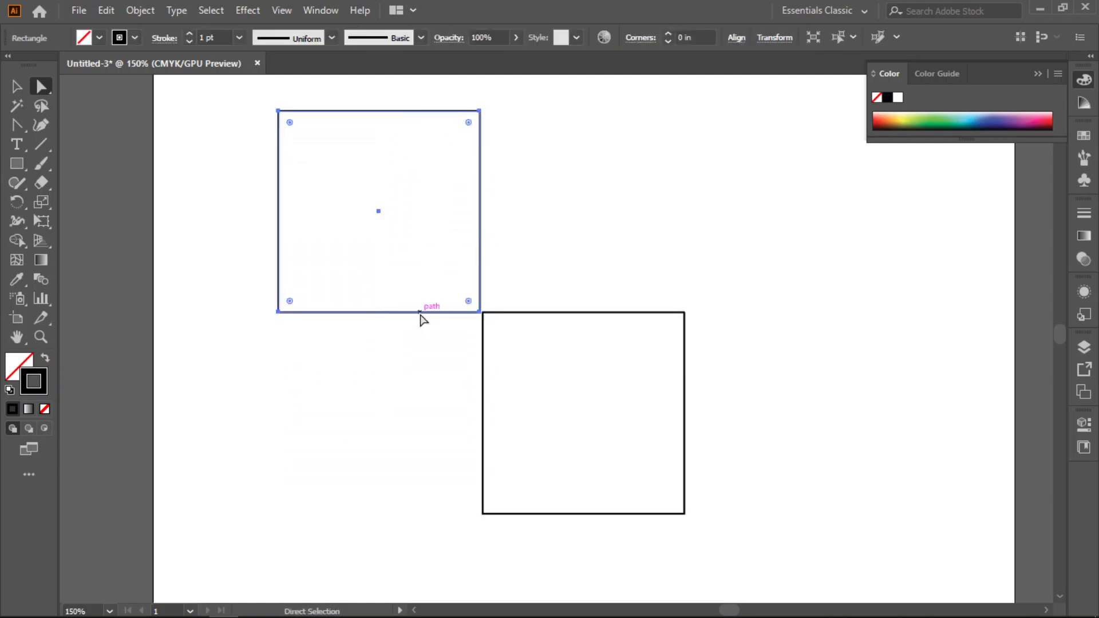
key(v)
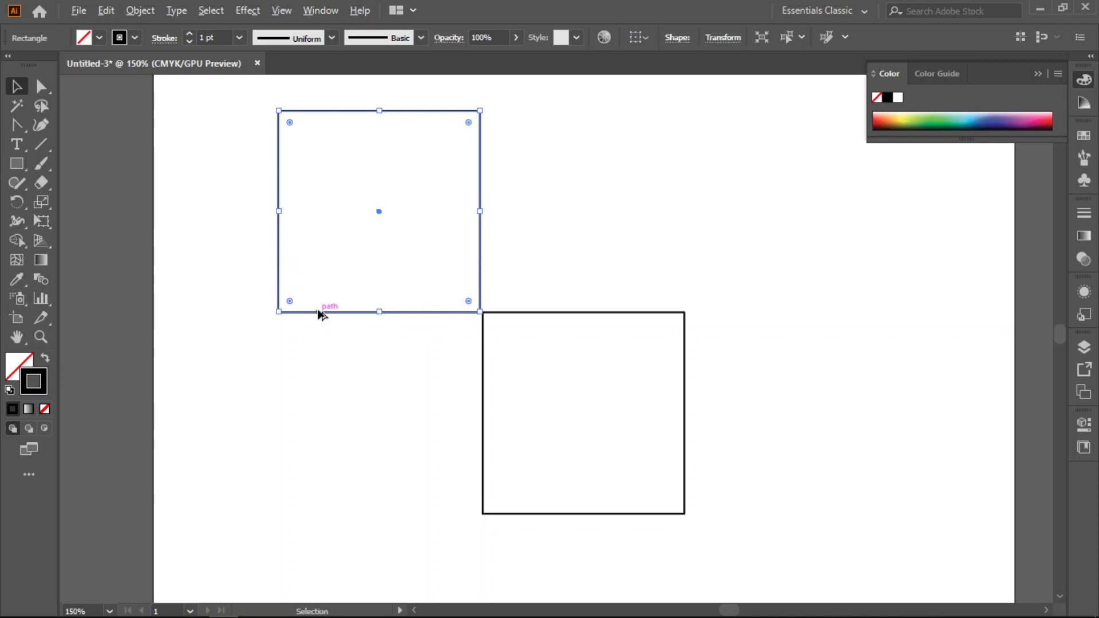
drag(319, 313, 326, 517)
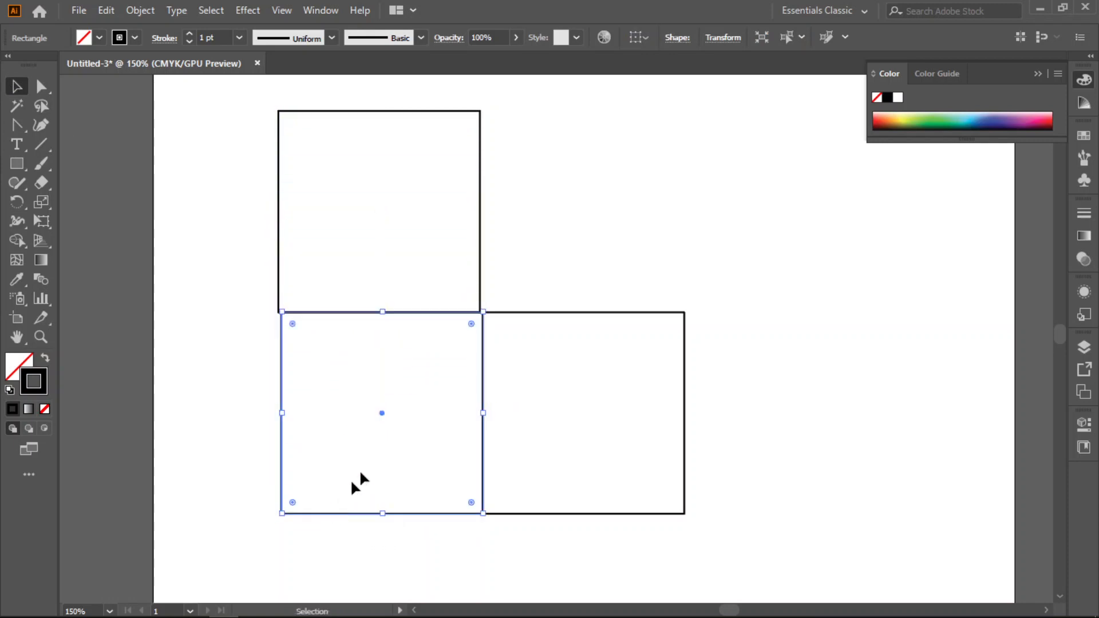
click(526, 274)
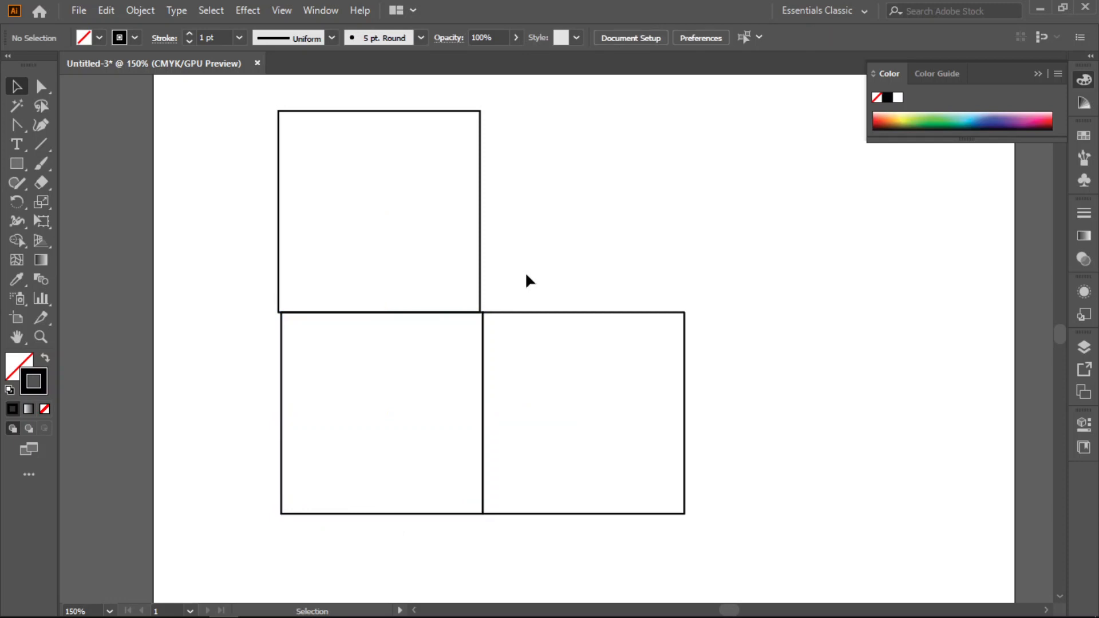
- Shift the upper square slightly to the right so its sides line up with the square below, and deselect it
click(481, 221)
key(Right)
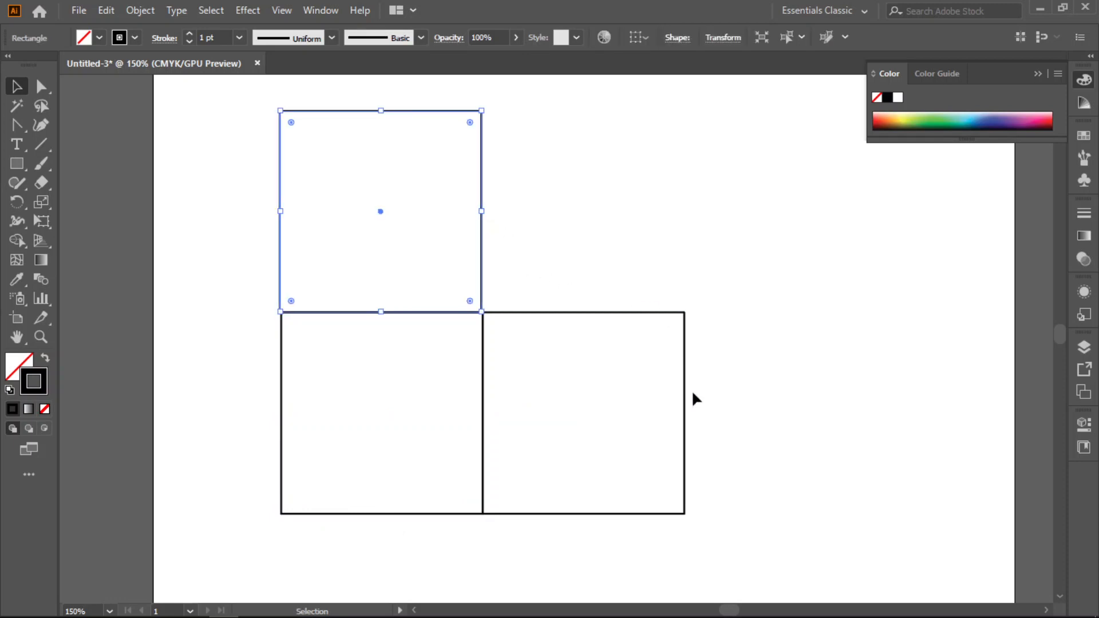
click(605, 235)
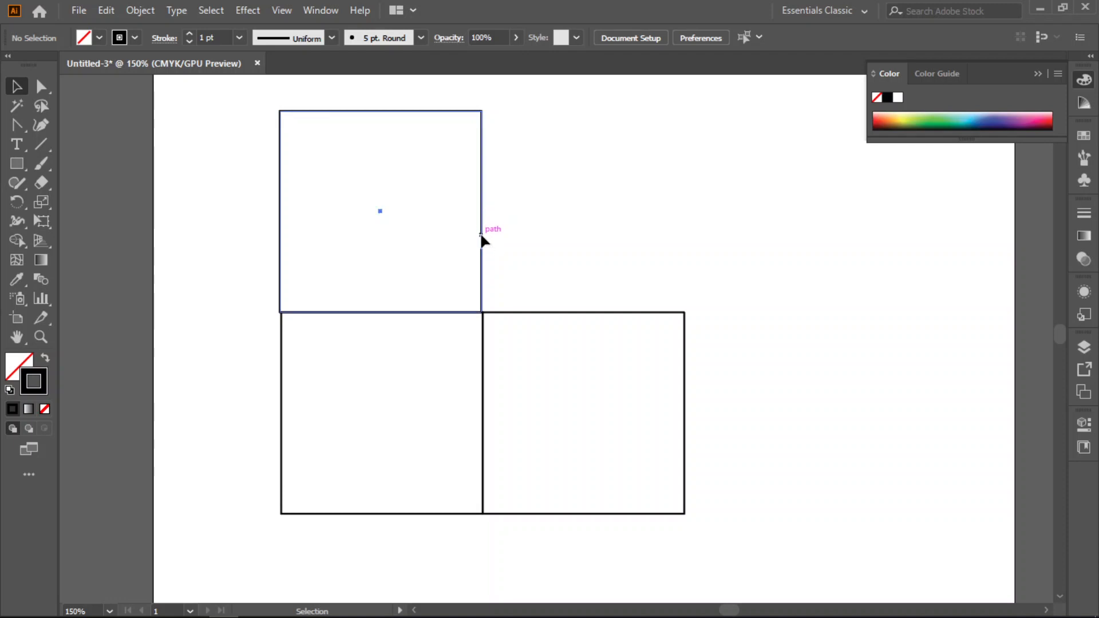
drag(482, 240, 484, 241)
click(628, 238)
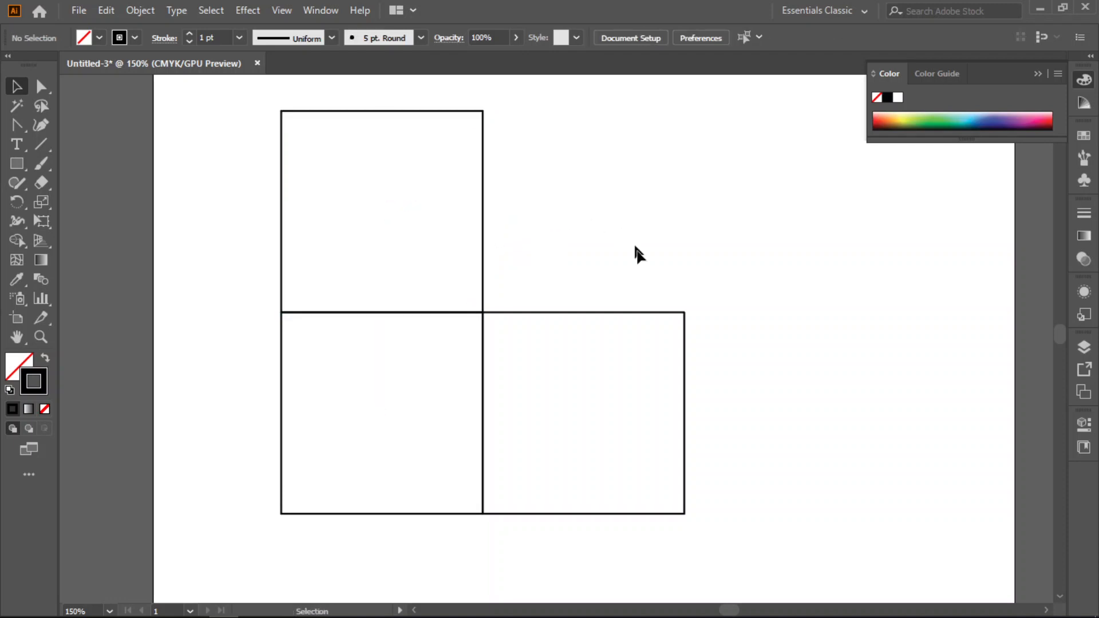
- Select all three squares, nudge them down the artboard together, and deselect them
scroll(637, 331, up, 2)
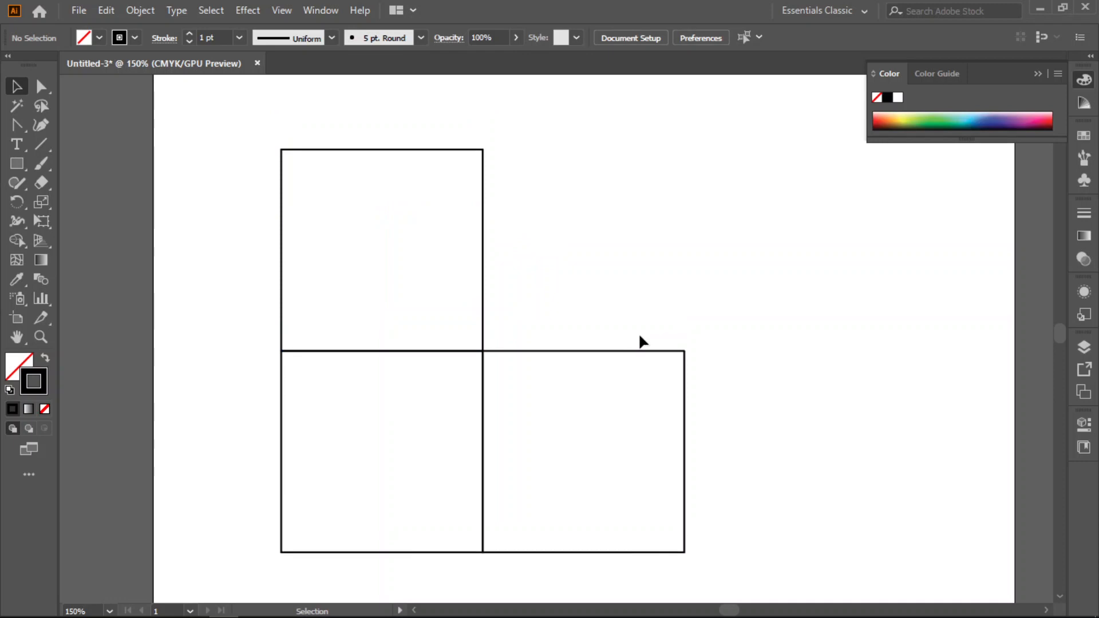
scroll(639, 336, down, 1)
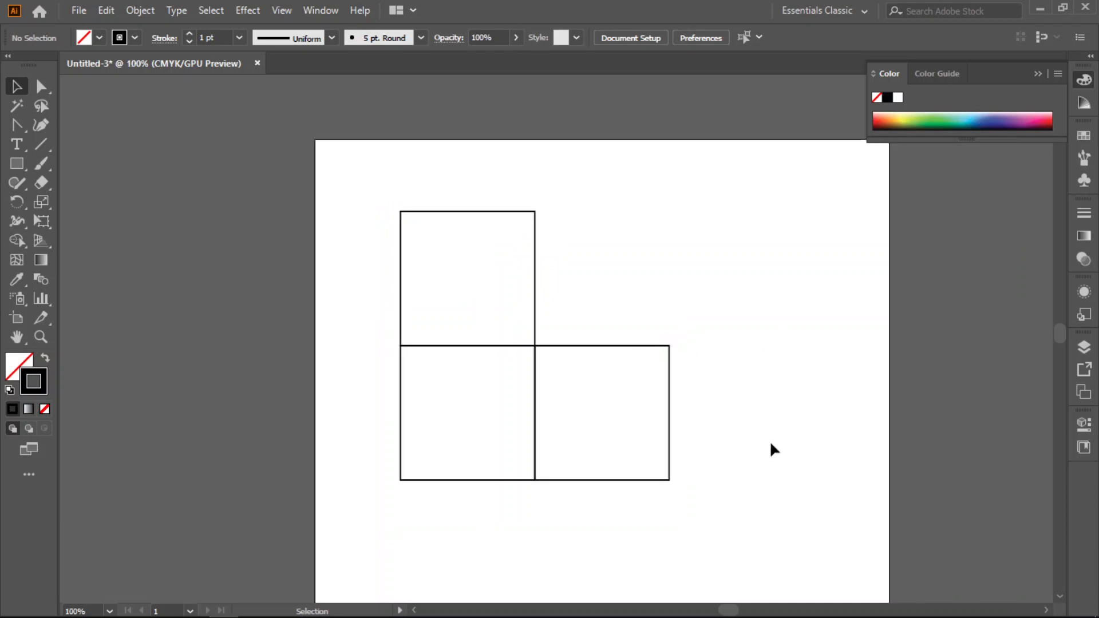
mouse_move(782, 434)
mouse_down()
mouse_move(727, 424)
mouse_move(650, 387)
mouse_up()
drag(503, 317, 270, 511)
drag(355, 357, 356, 357)
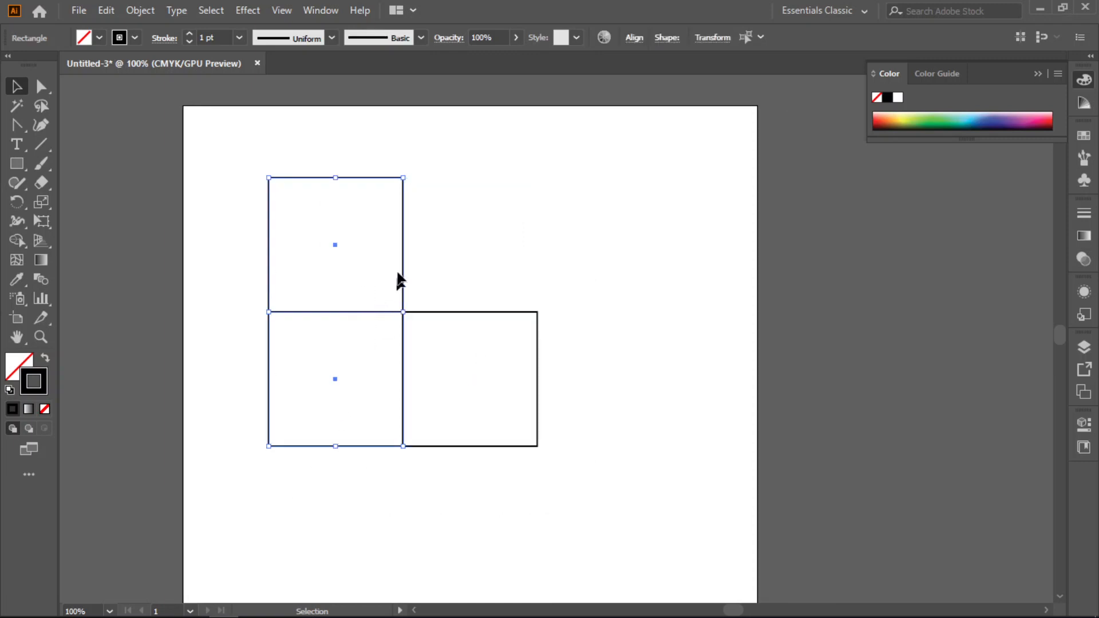
drag(579, 153, 271, 513)
key(shift+Down)
key(shift+Down)
key(shift+Down)
key(shift+Down)
key(shift+Down)
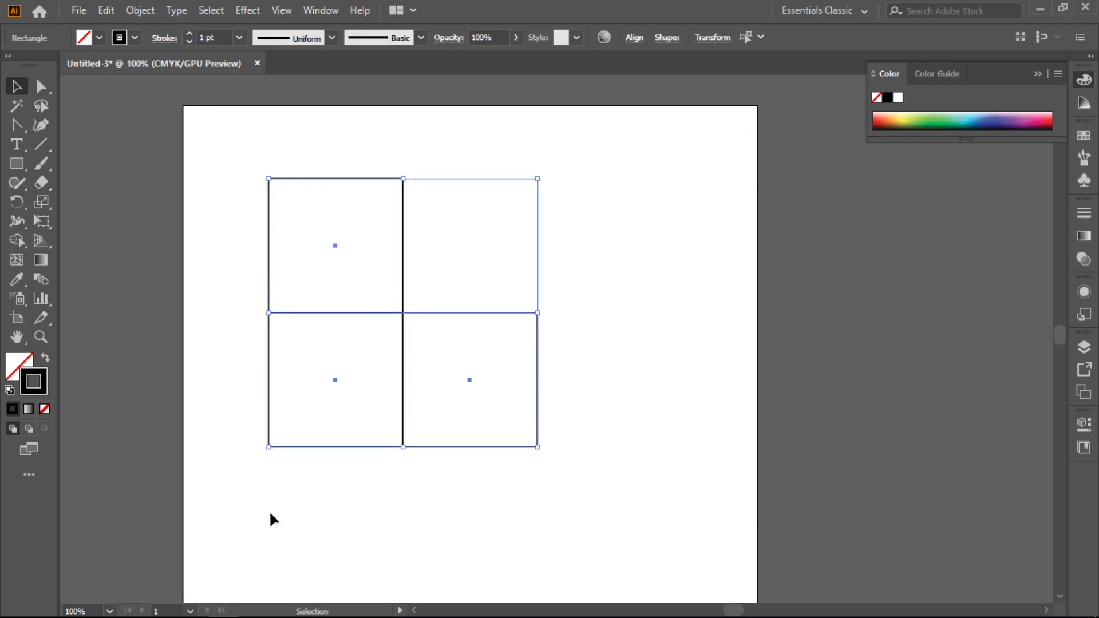
key(shift+Down)
key(shift+Down)
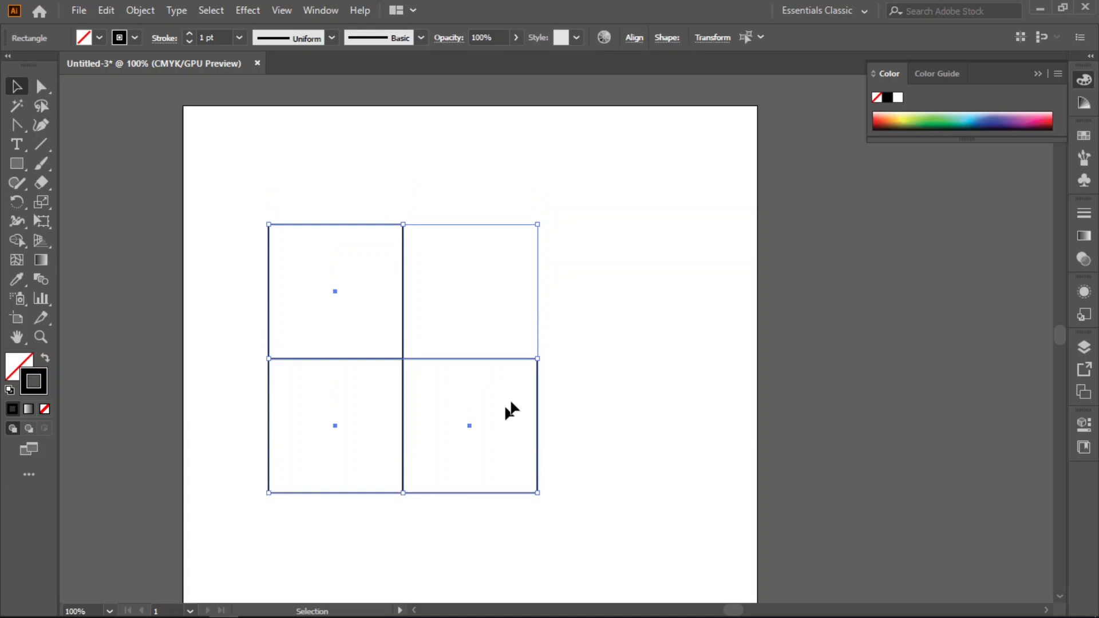
click(585, 314)
- Slant the upper square into a parallelogram by moving its two top anchor points down and right with Direct Selection
scroll(564, 320, up, 1)
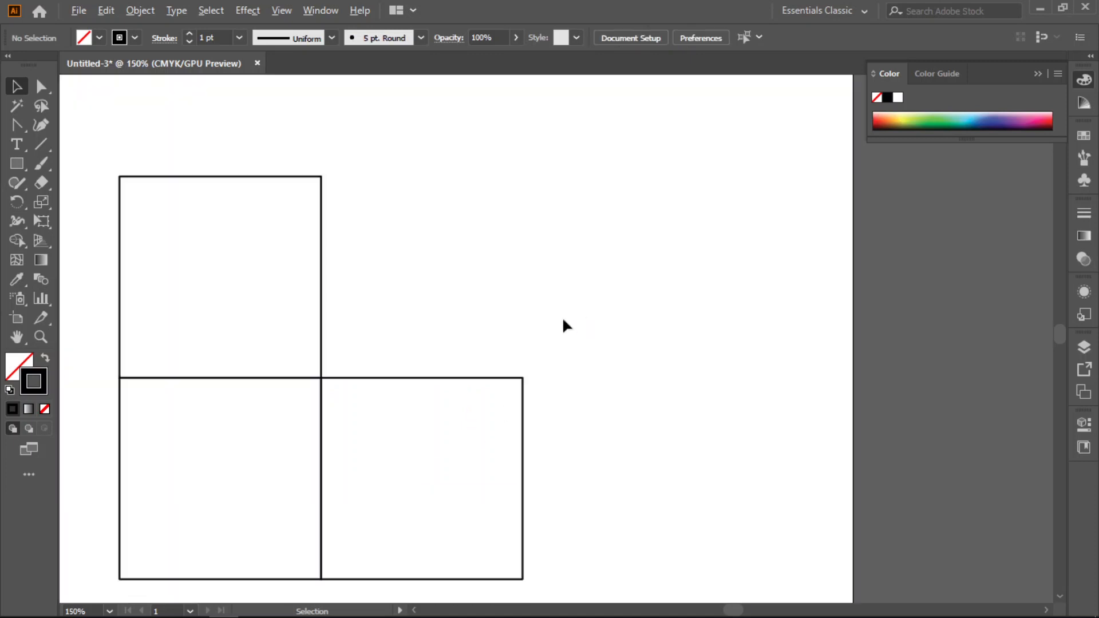
click(41, 86)
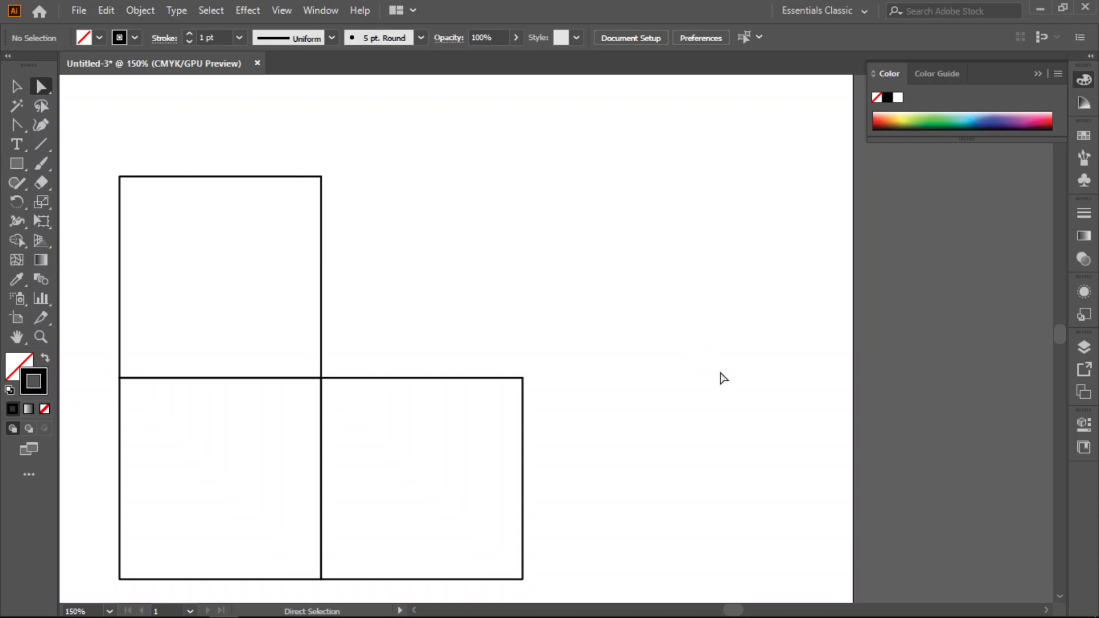
drag(101, 148, 352, 225)
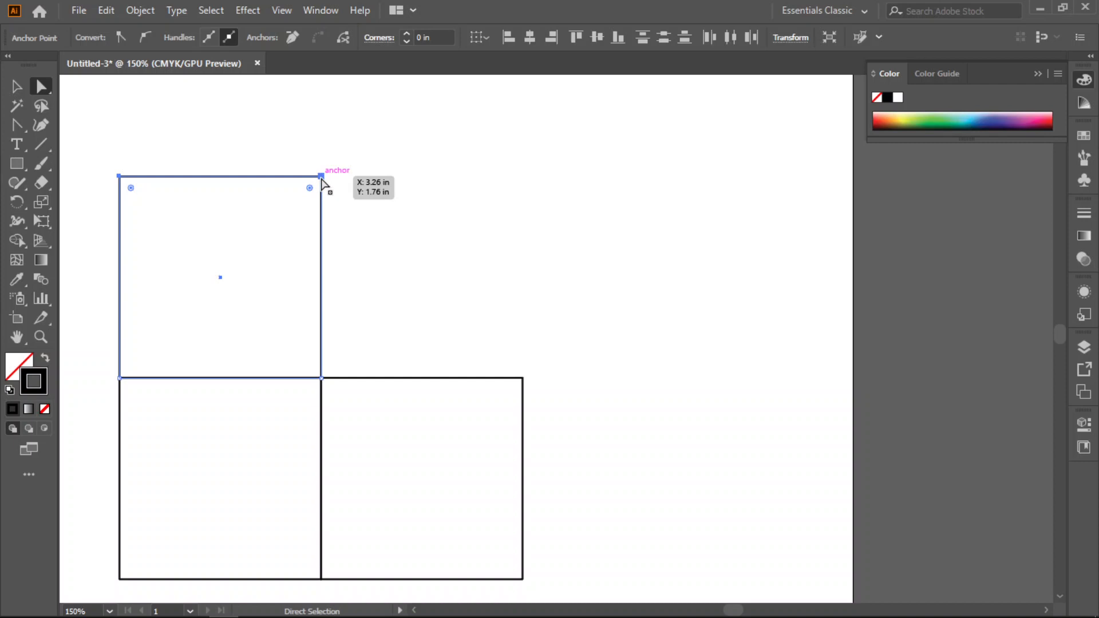
mouse_move(321, 179)
mouse_down()
mouse_move(373, 233)
mouse_move(399, 344)
mouse_move(434, 357)
mouse_move(407, 336)
mouse_up()
scroll(518, 306, down, 3)
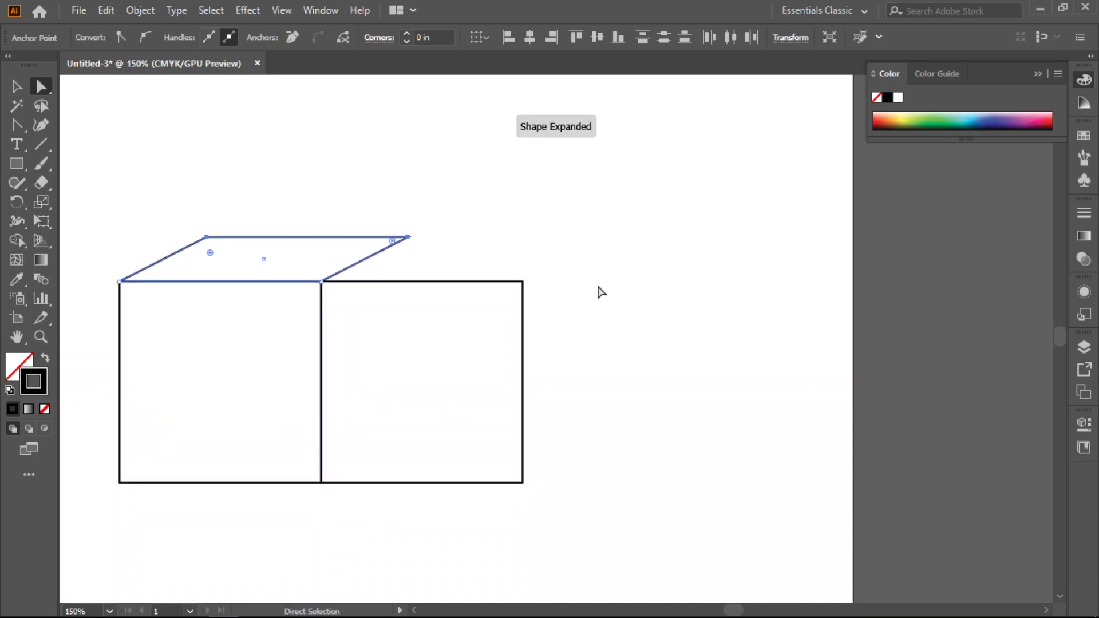
- Join the right-hand square's outer edge to the slanted top face by moving its two right anchor points, forming a box
drag(540, 255, 504, 491)
drag(522, 281, 411, 236)
click(526, 245)
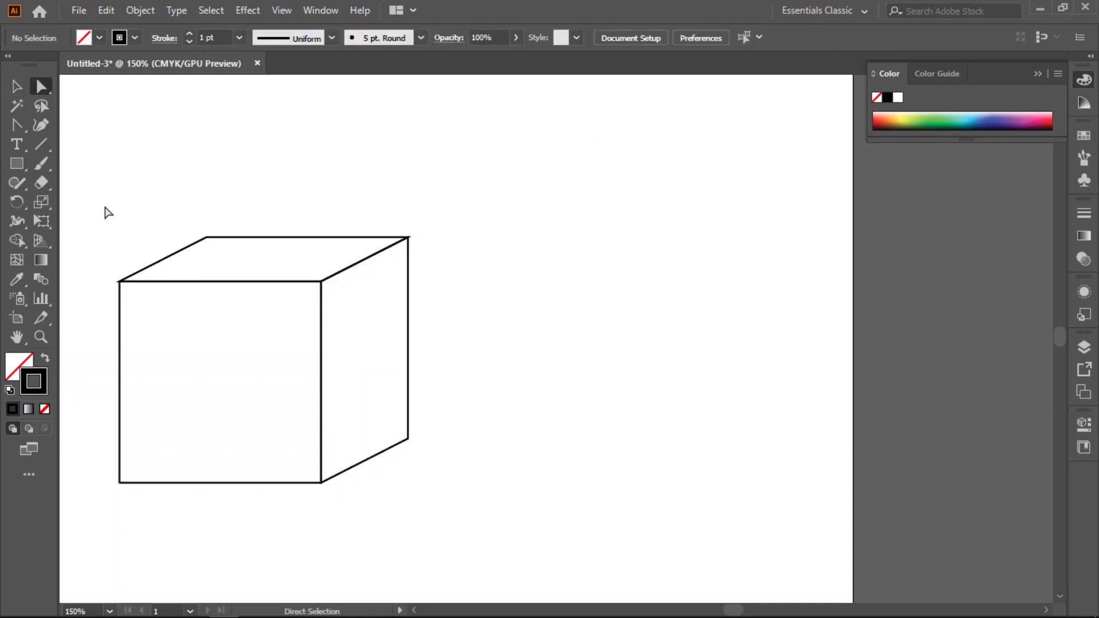
- Move the left-side anchor points of the front and top faces inward and up together to turn the box into an angled view
drag(94, 201, 230, 522)
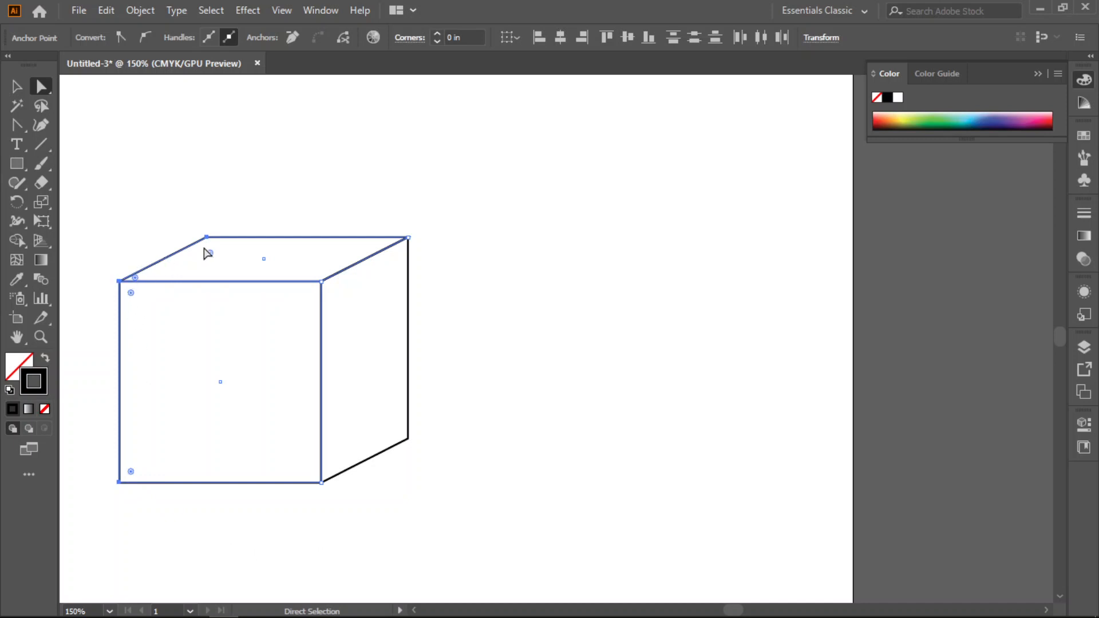
click(119, 282)
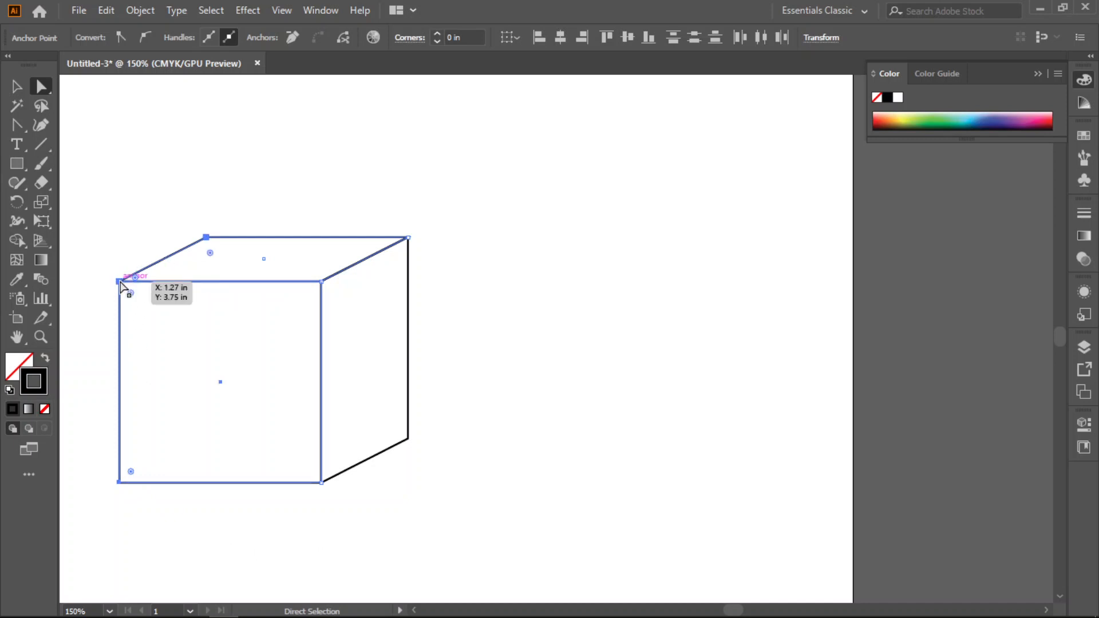
mouse_move(120, 283)
mouse_down()
mouse_move(164, 274)
mouse_move(219, 237)
mouse_up()
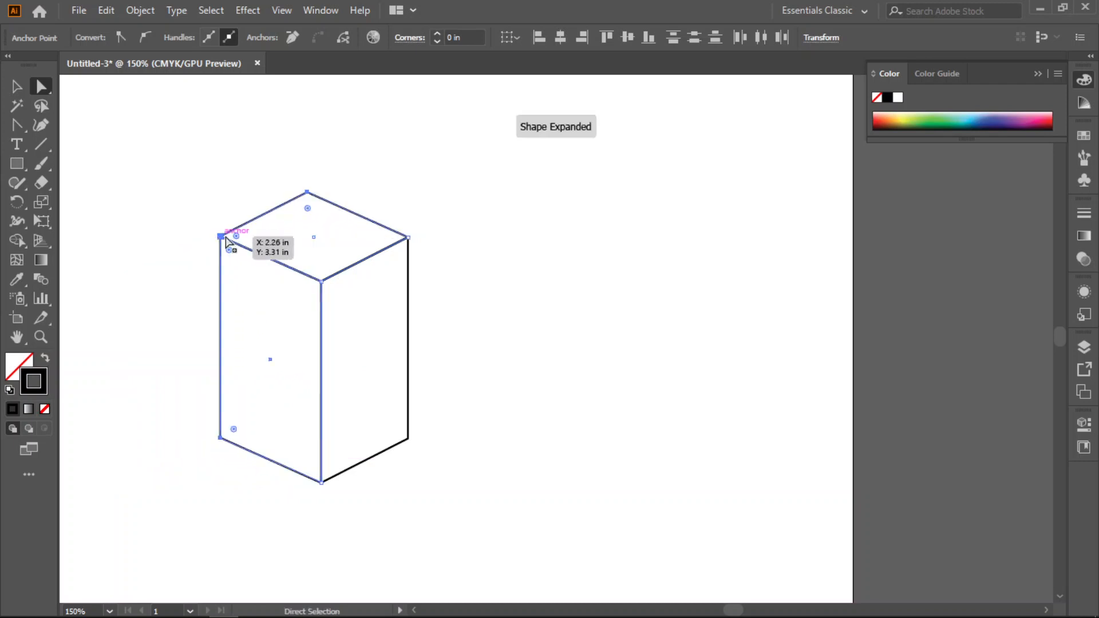
click(562, 319)
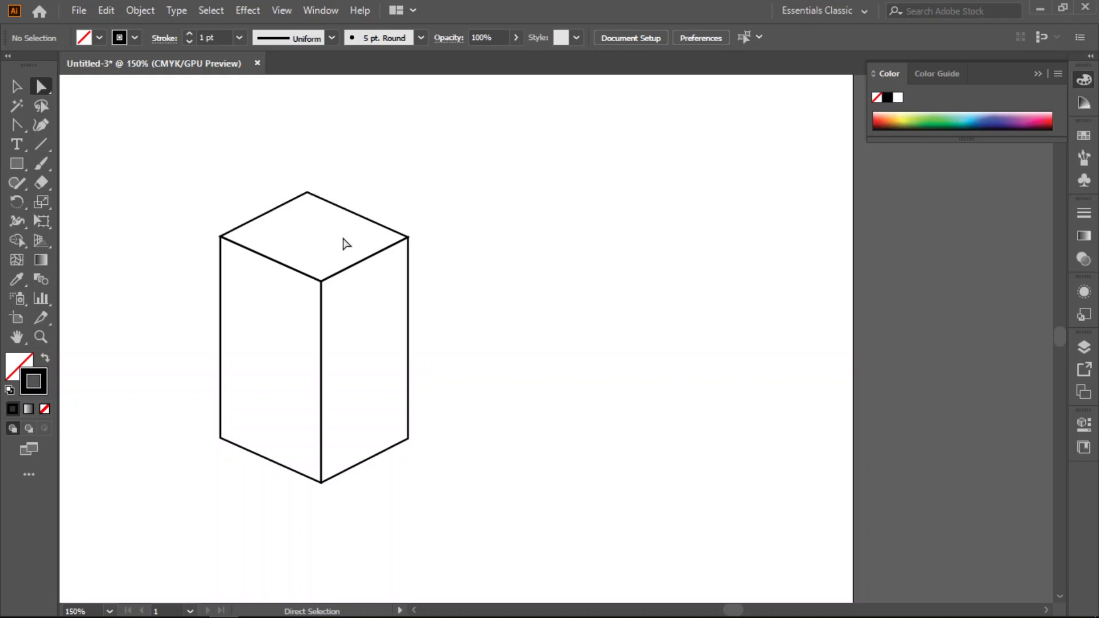
- Select the box's top face with Direct Selection, and select it again with the Selection tool
drag(350, 216, 390, 162)
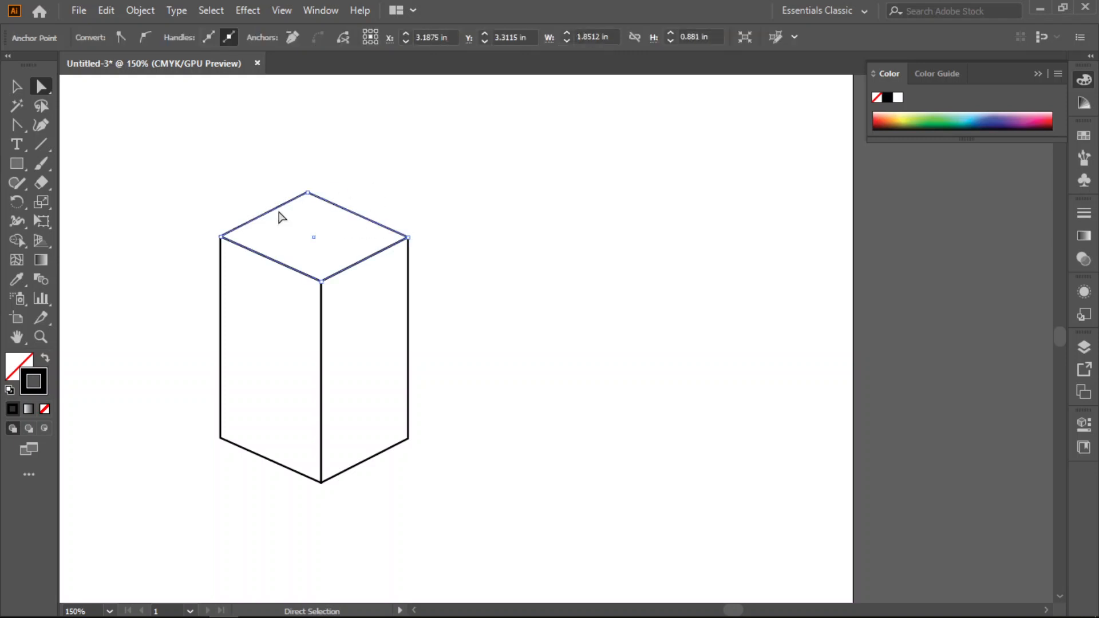
click(16, 86)
click(369, 222)
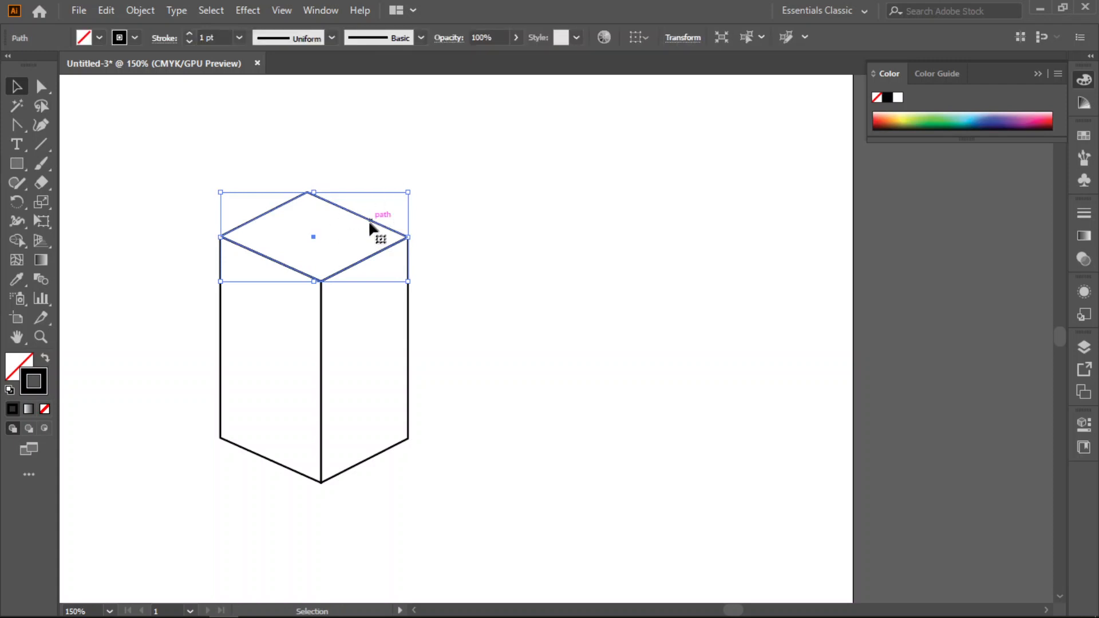
- Try moving the top face and the vertical edges of the box's right face with Direct Selection, and undo the moves
click(40, 86)
drag(364, 221, 428, 194)
drag(408, 311, 531, 318)
key(ctrl+z)
drag(322, 364, 375, 370)
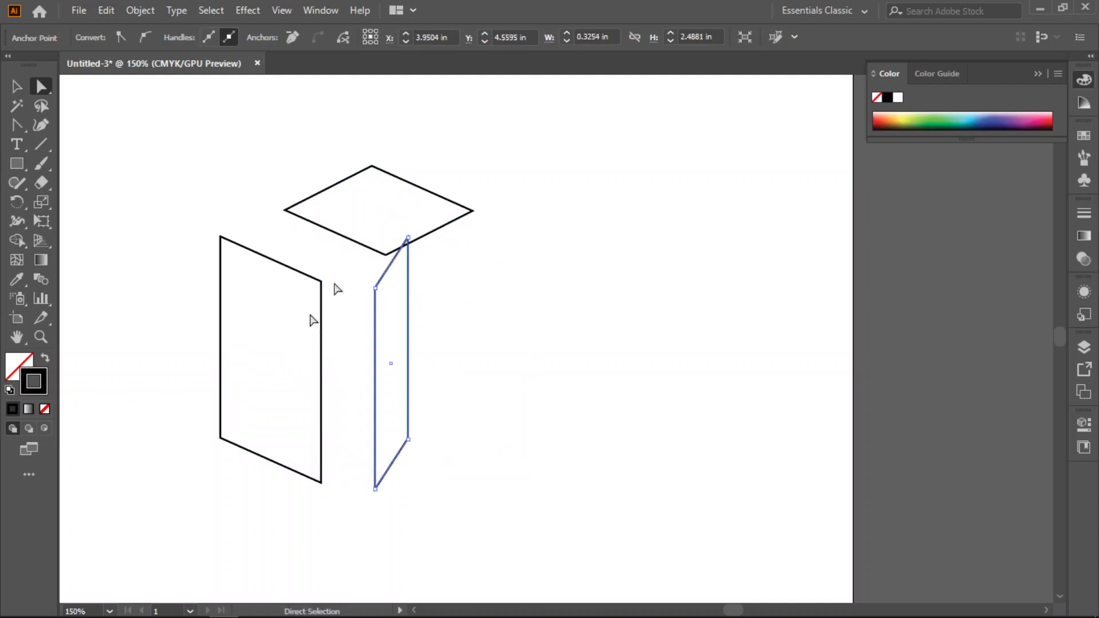
key(ctrl+z)
key(ctrl+z)
click(536, 355)
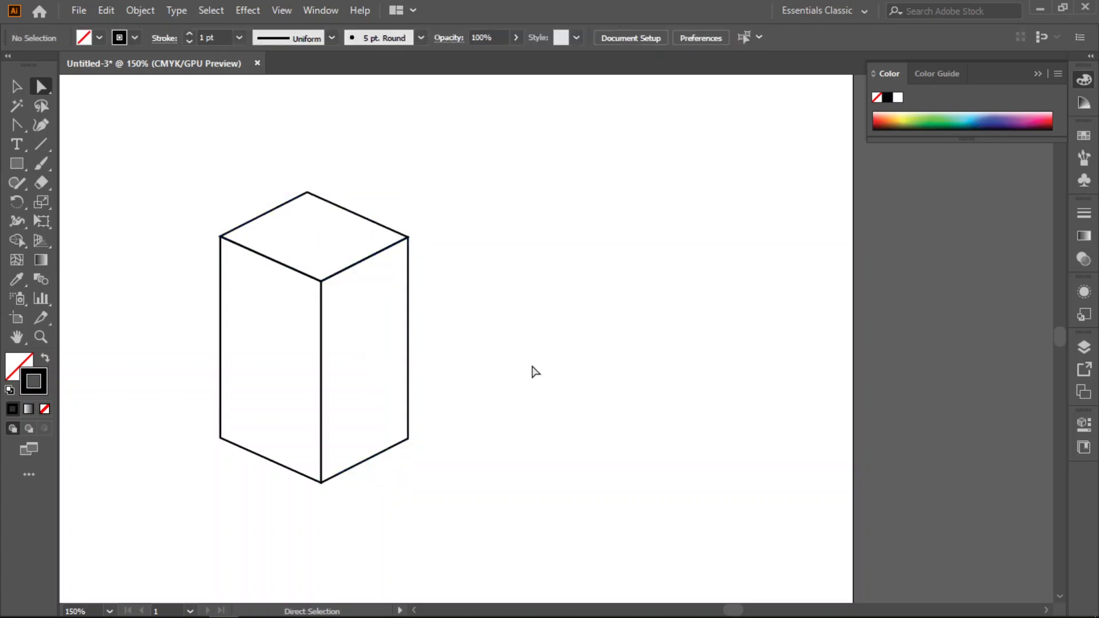
- Select all faces of the box, place a copy of it to the right with the Selection tool, and deselect the copy
drag(182, 173, 424, 538)
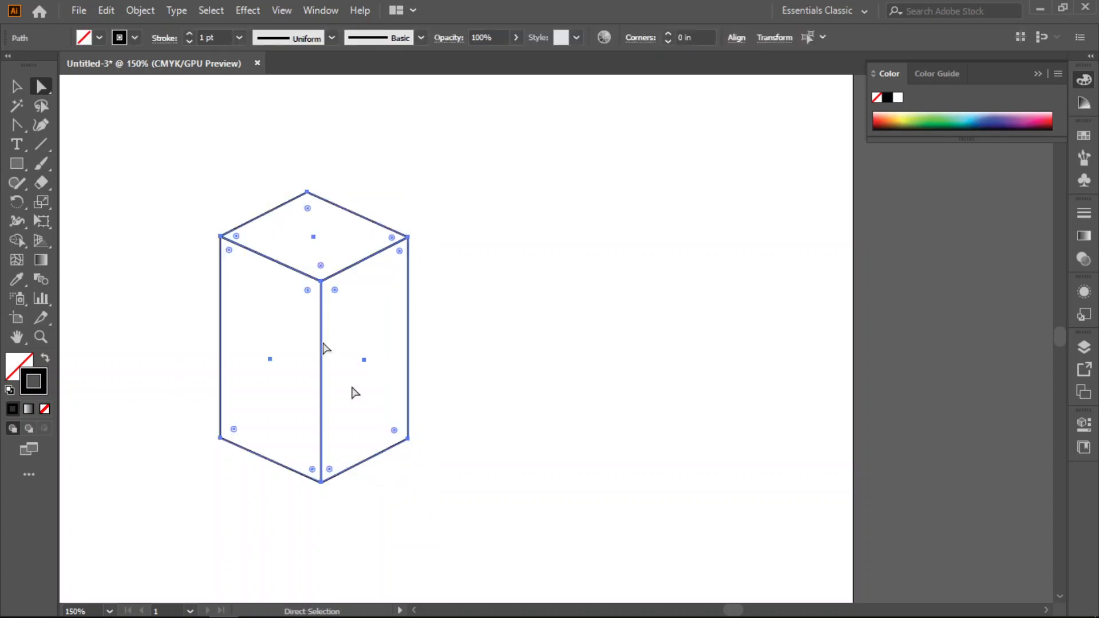
click(12, 87)
drag(378, 347, 629, 361)
drag(235, 283, 247, 314)
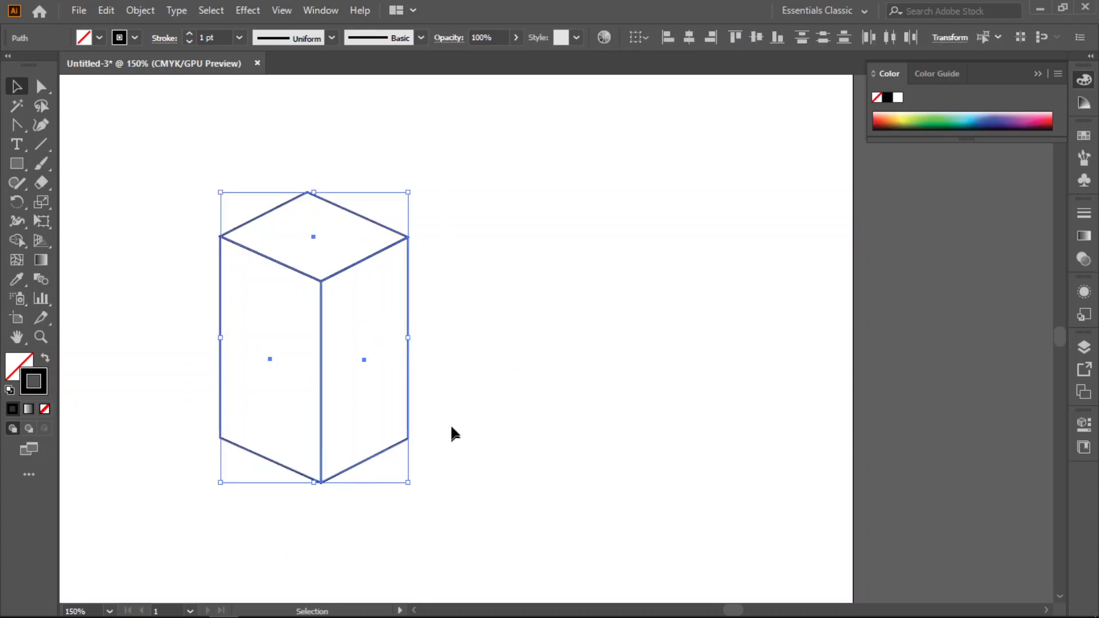
alt+drag(408, 372, 677, 385)
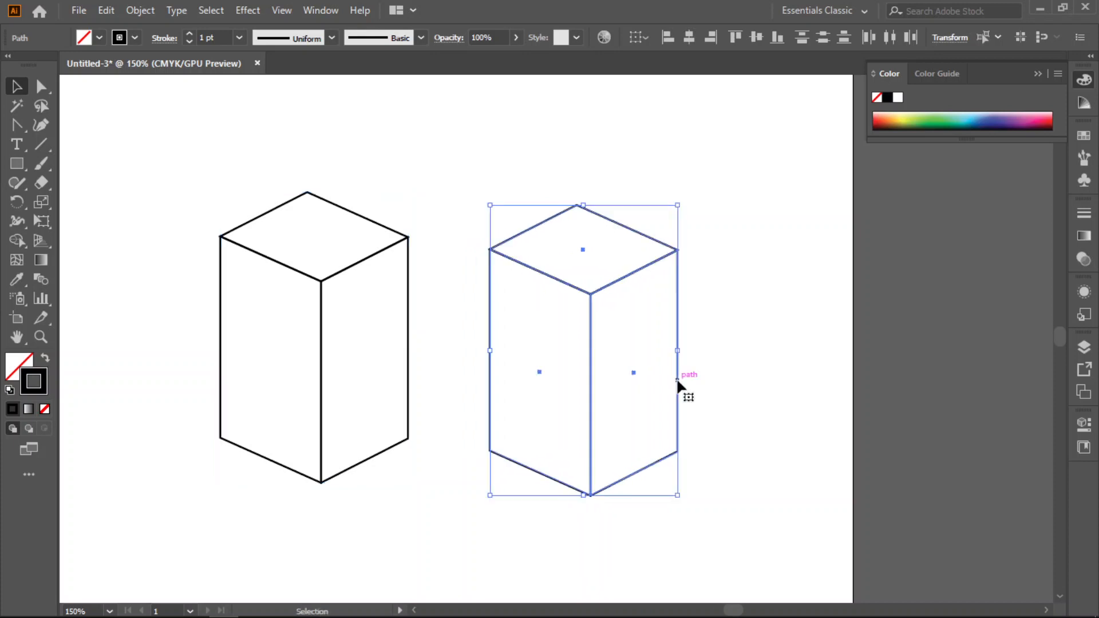
click(751, 483)
- Move the lower anchor points of the copied box straight up together with Direct Selection to flatten it into a shallow lid
click(43, 86)
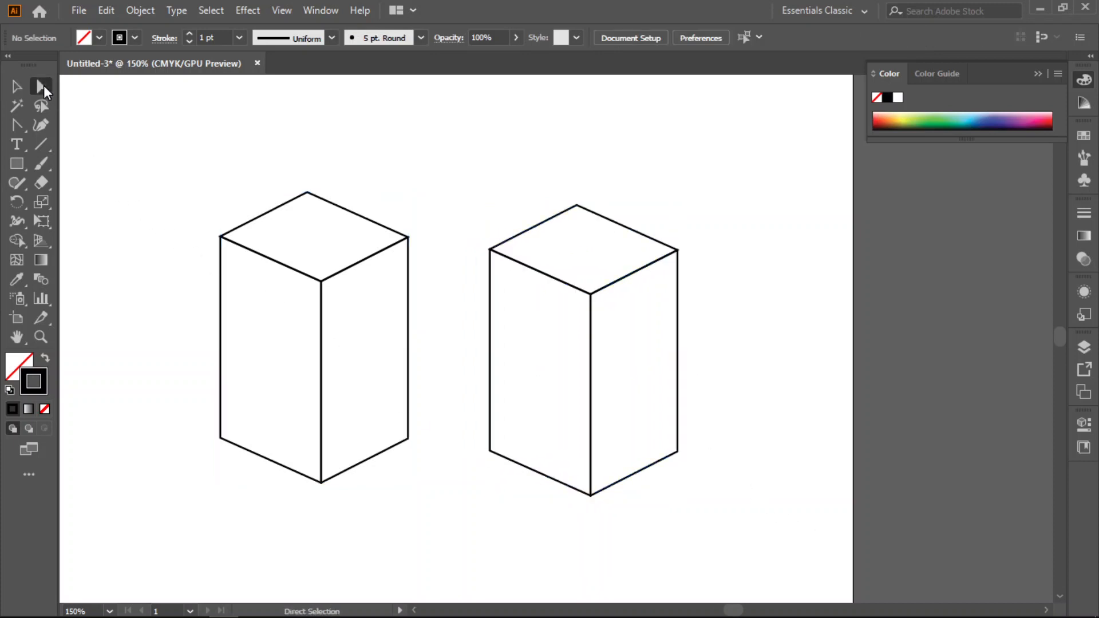
drag(455, 182, 730, 549)
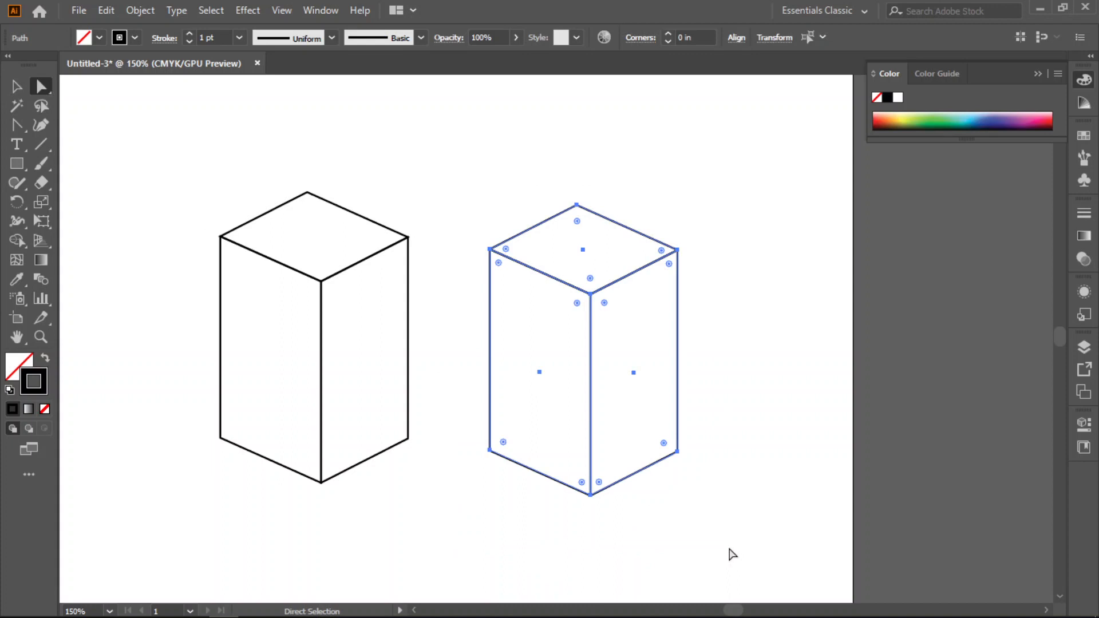
click(670, 545)
drag(729, 423, 445, 516)
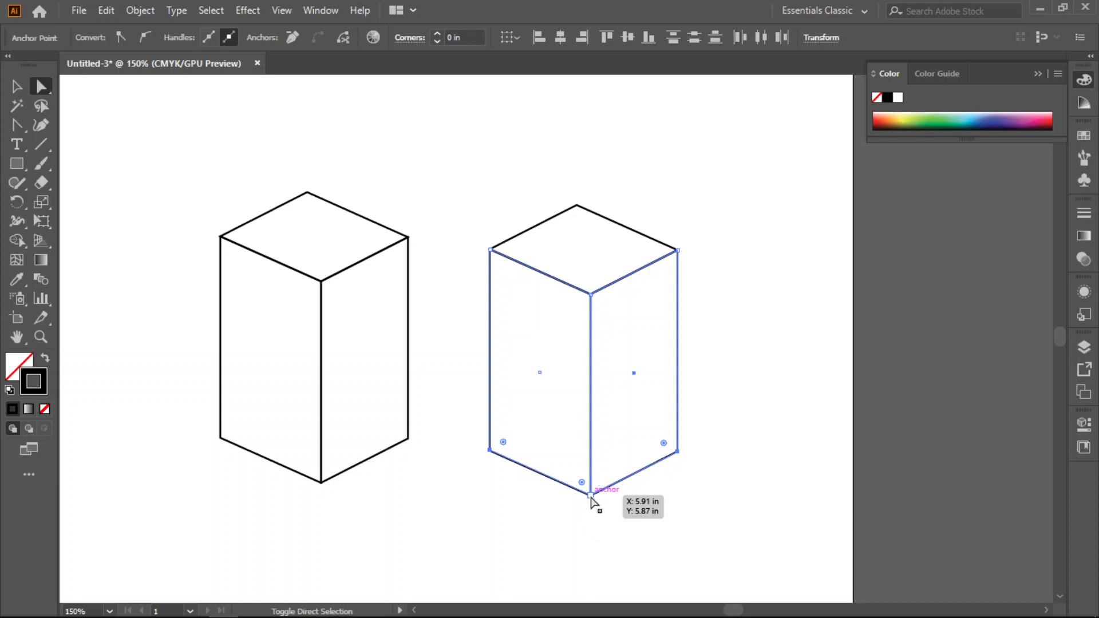
drag(592, 497, 590, 389)
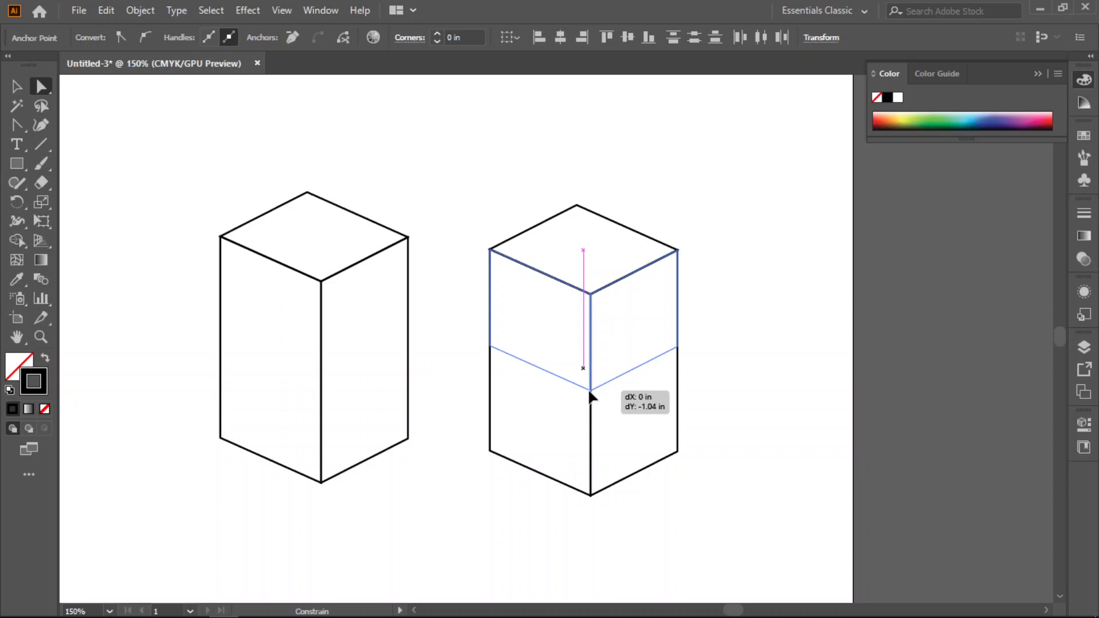
drag(590, 390, 590, 334)
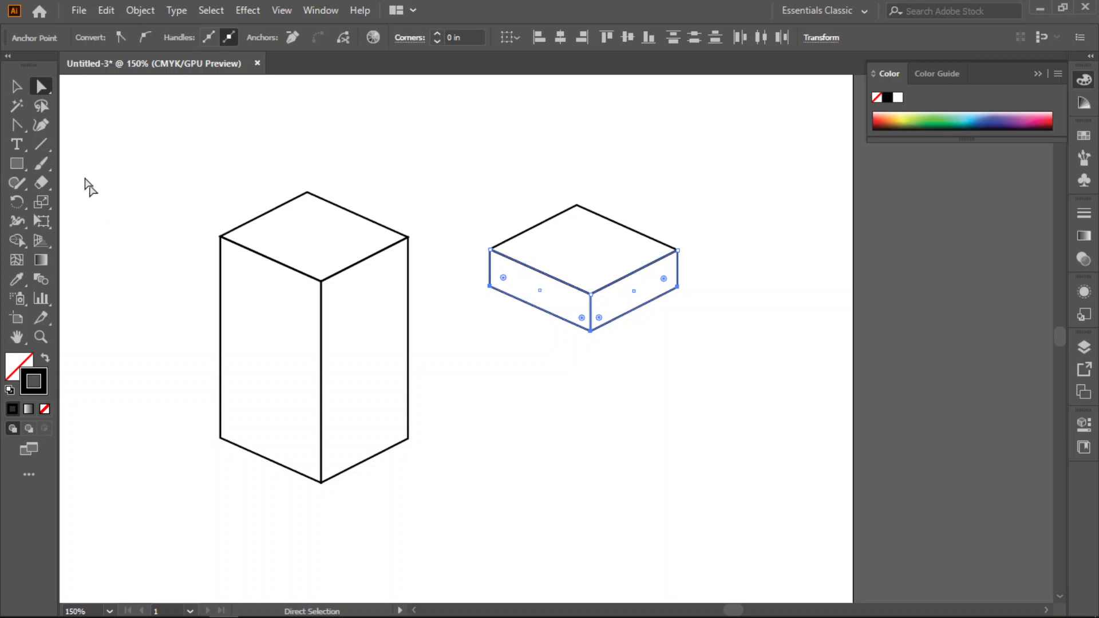
- Enlarge the whole lid slightly to about 1.88 by 1.29 in and place it over the top of the original box
click(16, 86)
drag(444, 167, 703, 347)
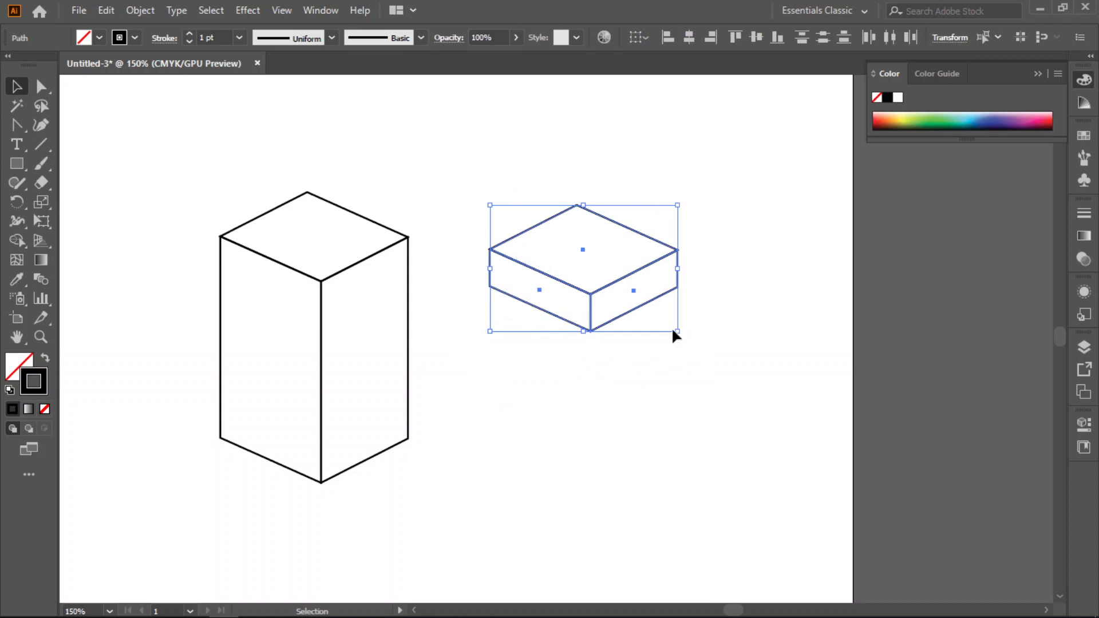
drag(675, 330, 680, 335)
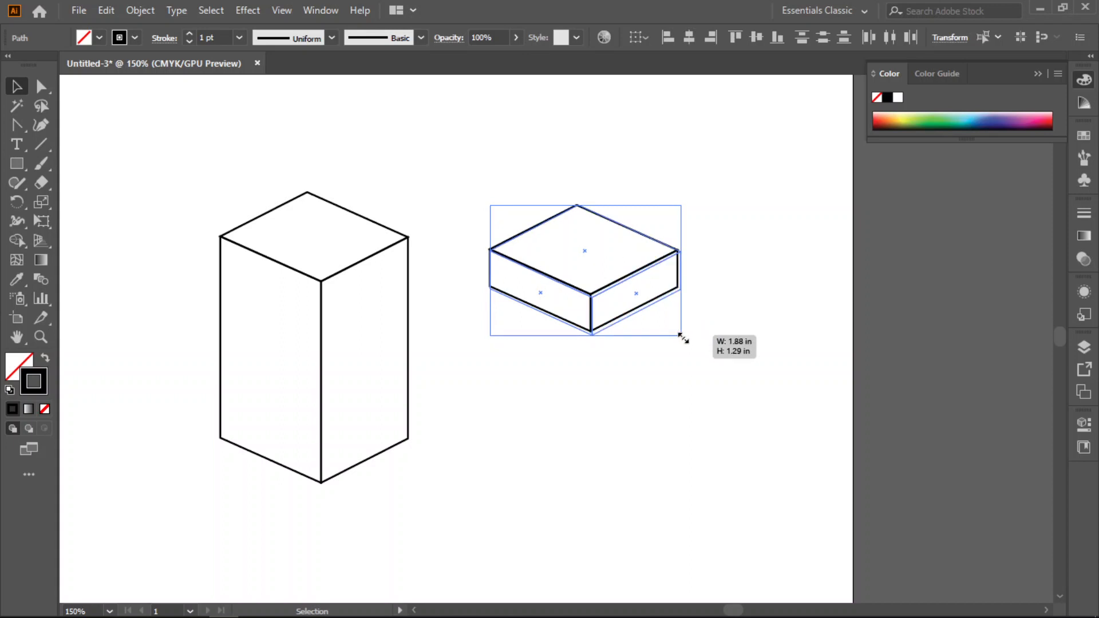
drag(681, 336, 682, 336)
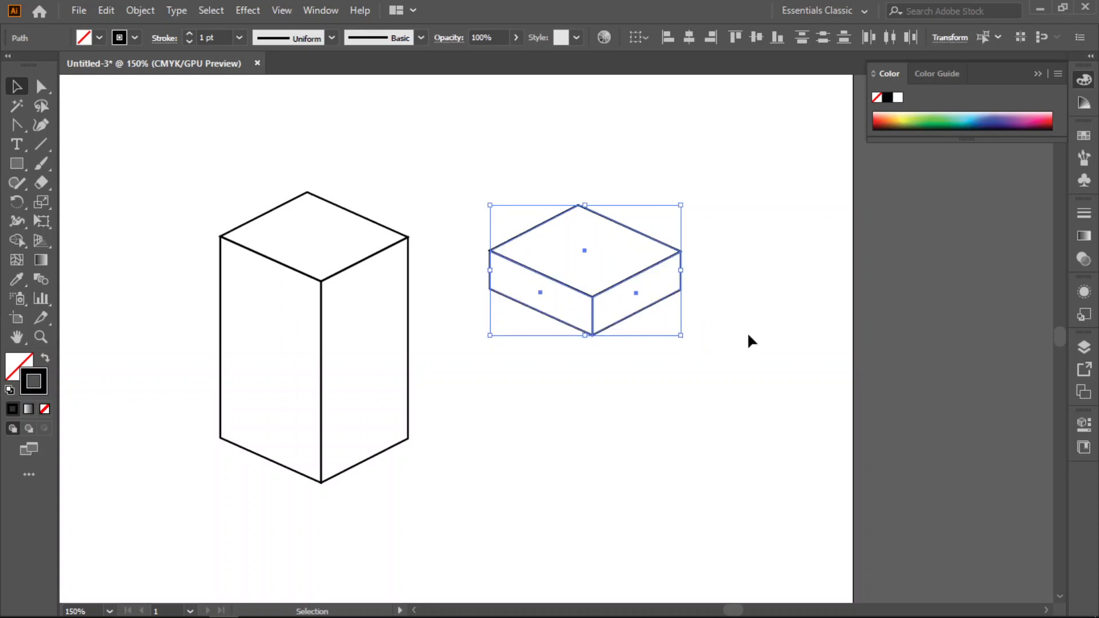
drag(636, 225, 363, 221)
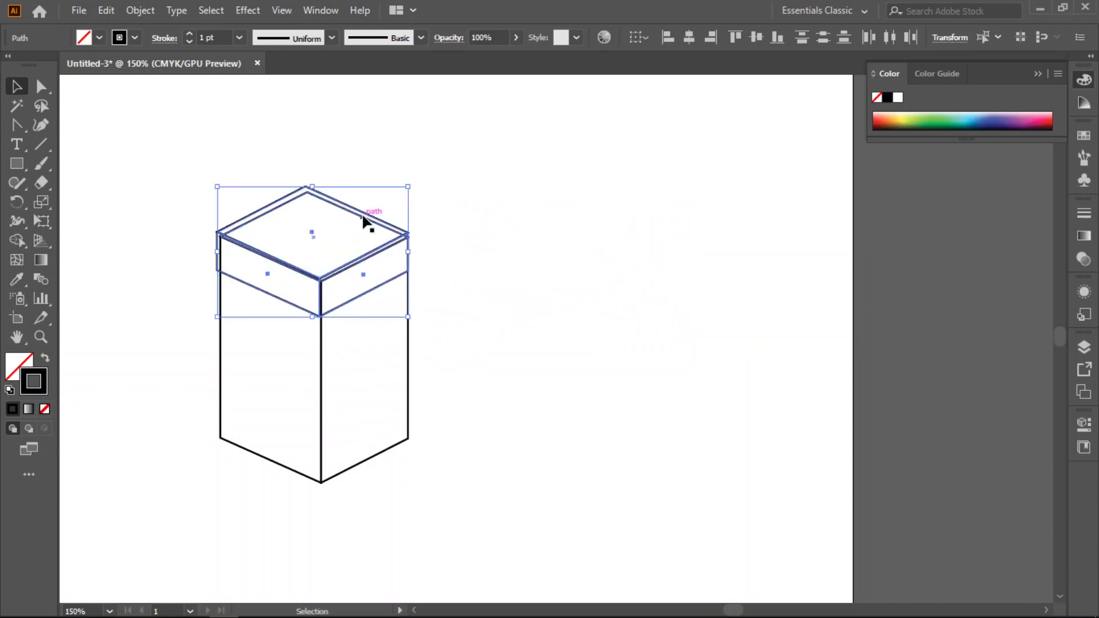
click(573, 239)
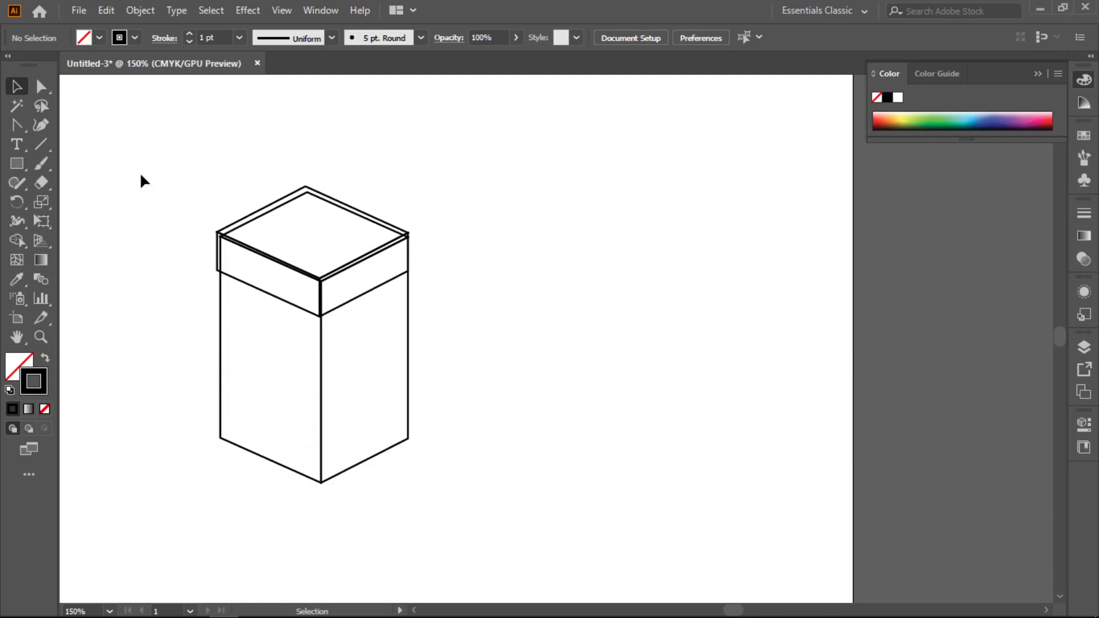
- Apply the default white fill and black stroke to all faces of the box and lid, and deselect them
drag(134, 117, 468, 508)
click(13, 370)
click(9, 392)
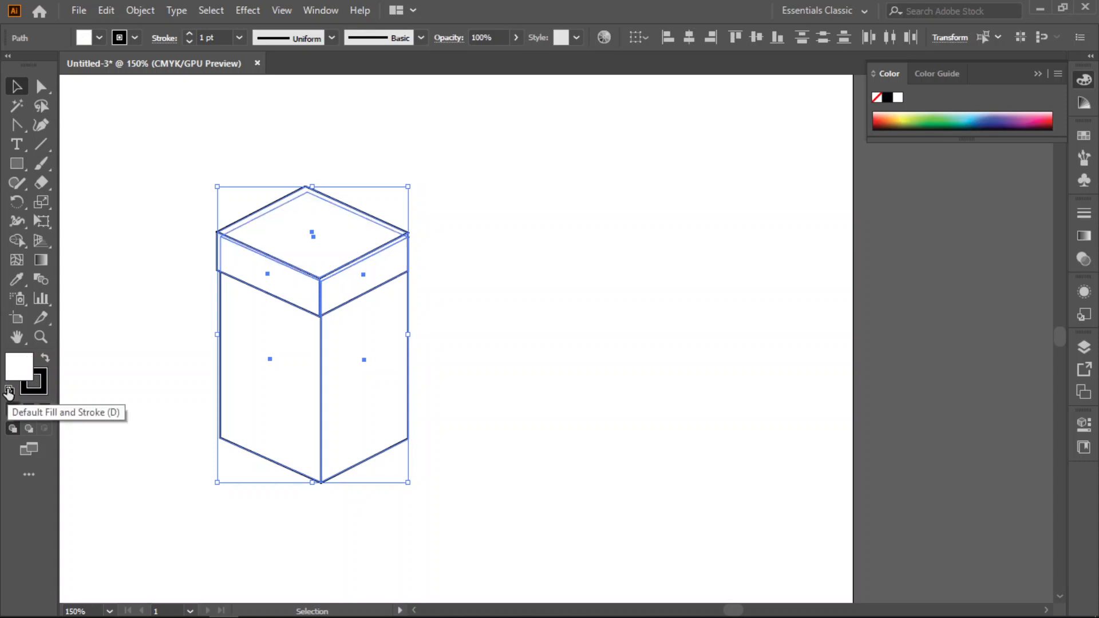
click(98, 363)
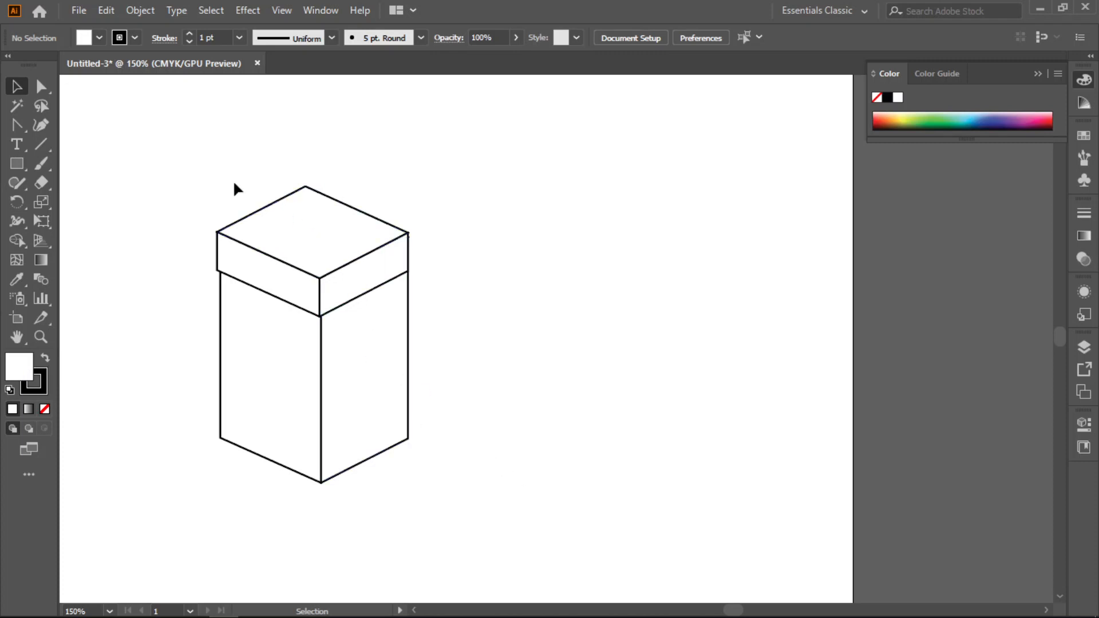
drag(250, 216, 431, 331)
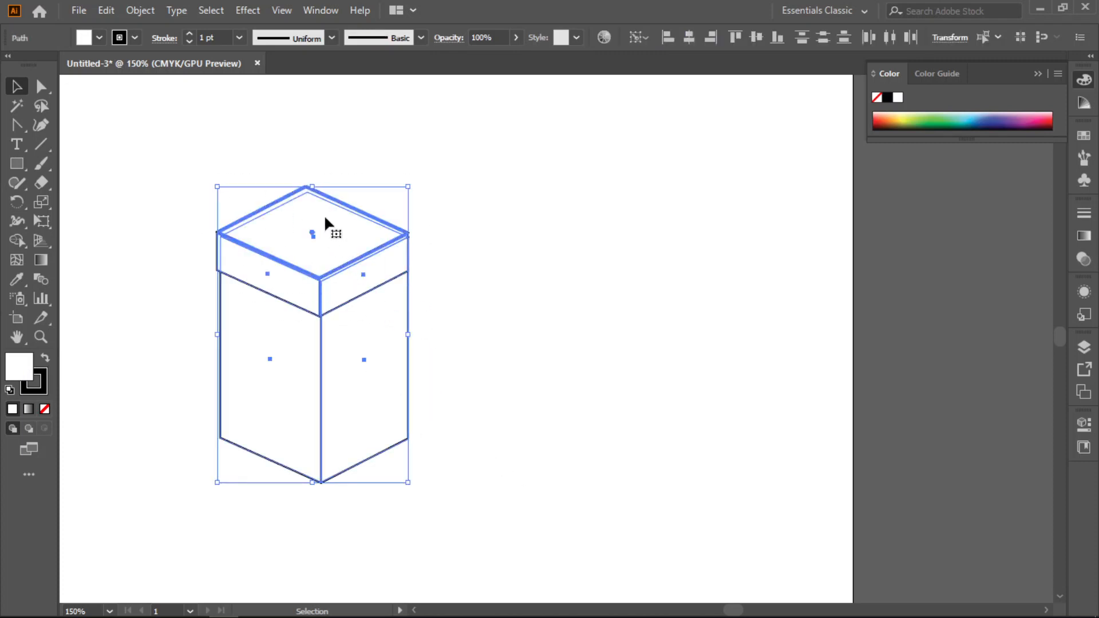
click(514, 213)
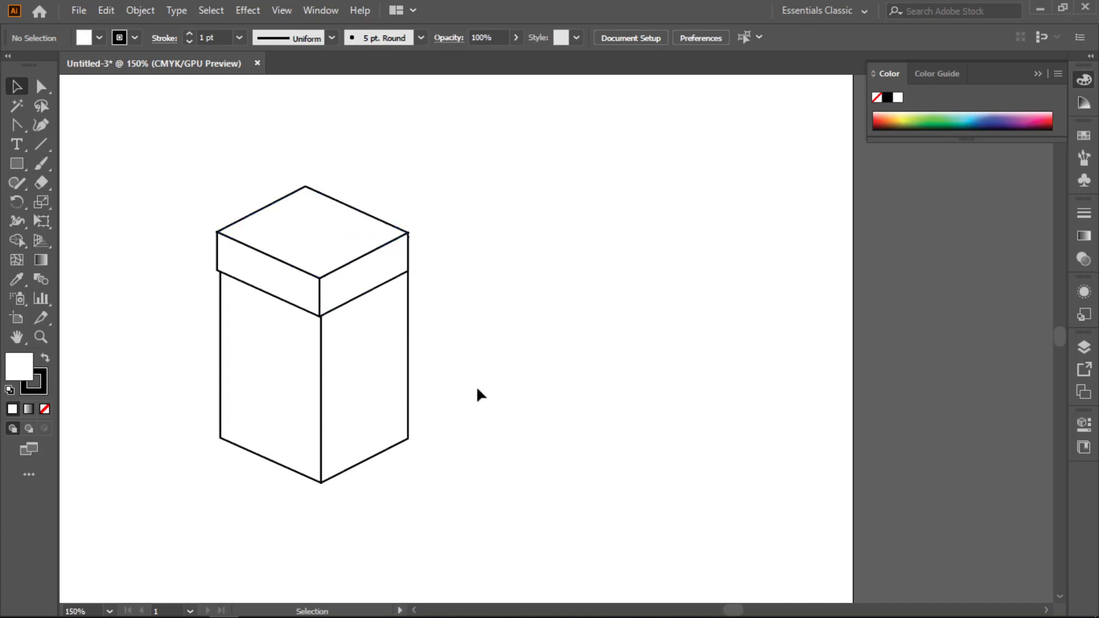
- Try moving the lower anchor points of the box upward with Direct Selection, and undo the move
drag(462, 388, 401, 482)
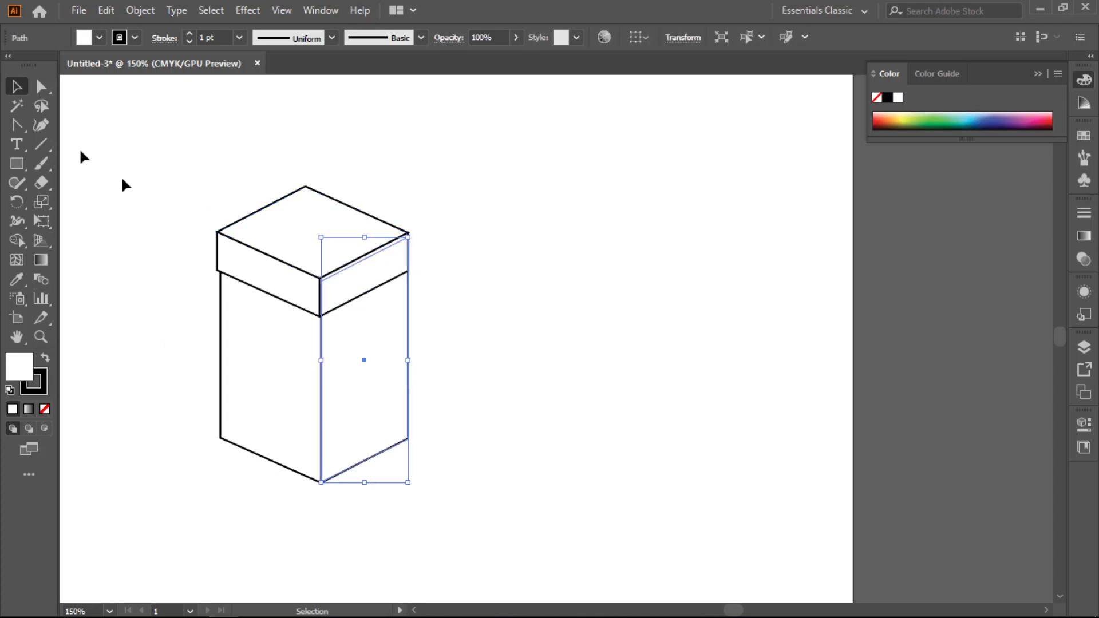
click(41, 86)
click(486, 405)
drag(462, 415, 200, 510)
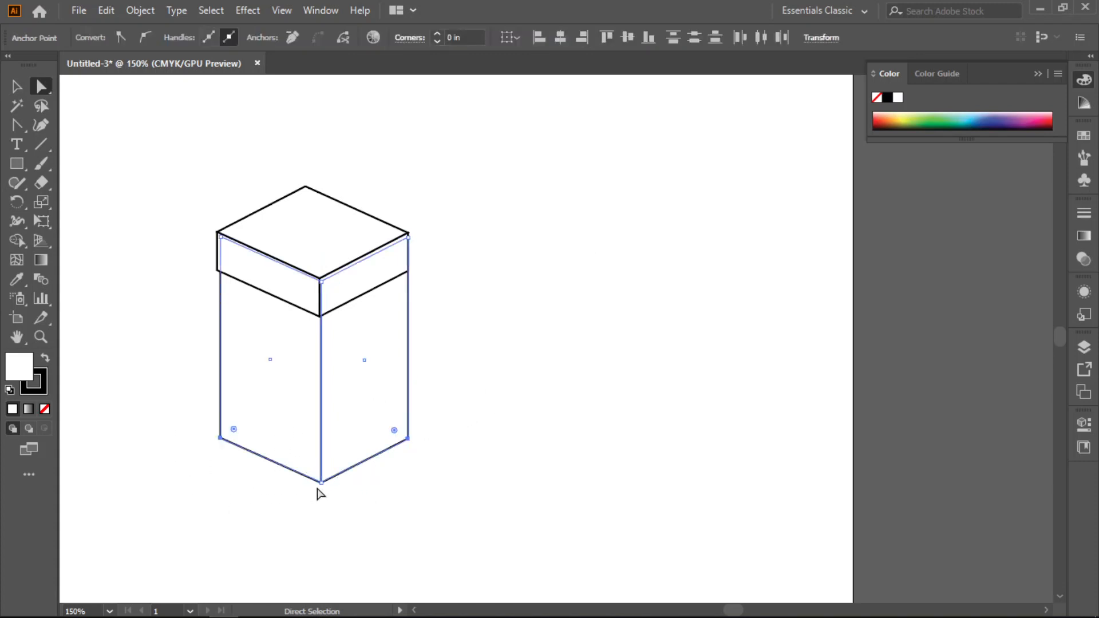
drag(321, 482, 321, 392)
key(ctrl)
key(ctrl+z)
- Shorten the box by moving all its lower anchor points straight up together, and deselect it
click(515, 422)
drag(429, 419, 172, 503)
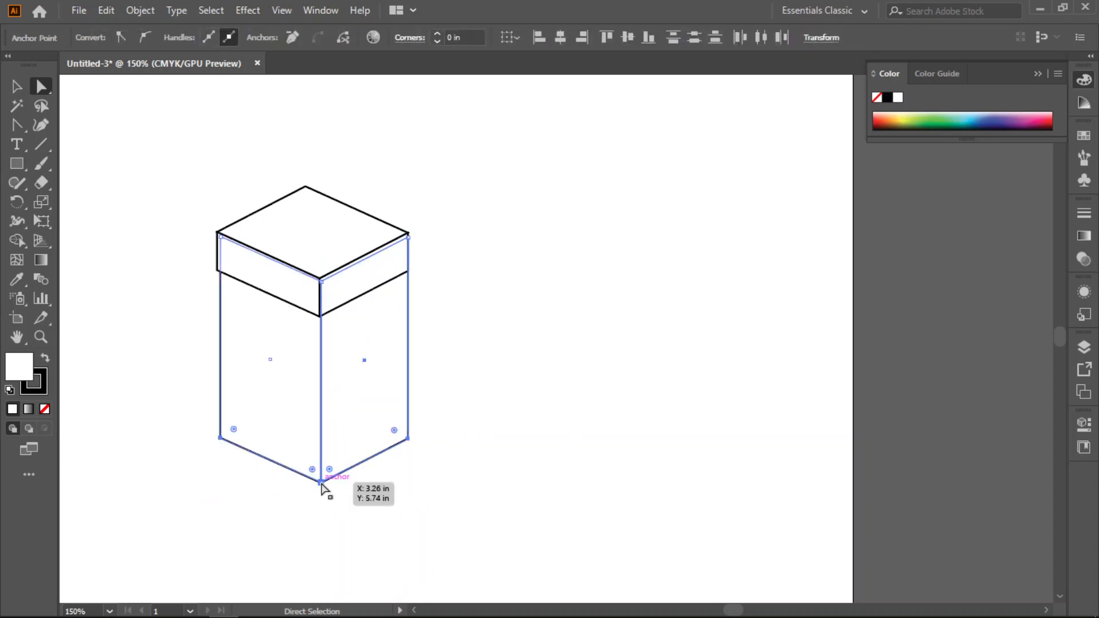
drag(318, 485, 320, 373)
click(626, 328)
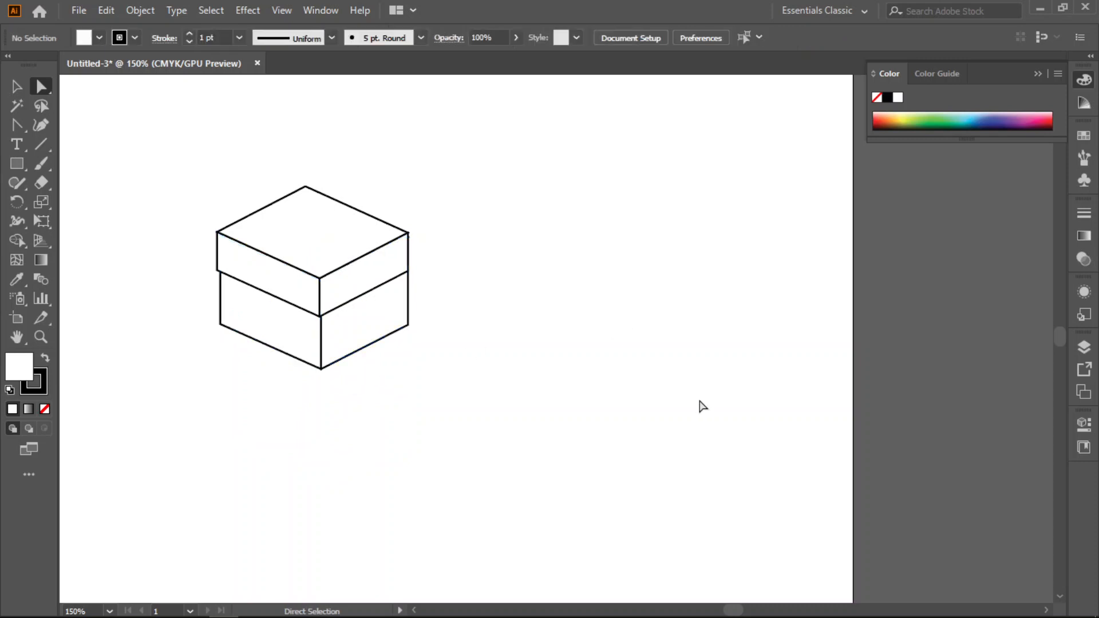
- Move the complete box and lid to the upper-right corner of the artboard with the Selection tool, and deselect them
click(17, 86)
drag(152, 160, 404, 426)
drag(377, 302, 787, 220)
click(739, 440)
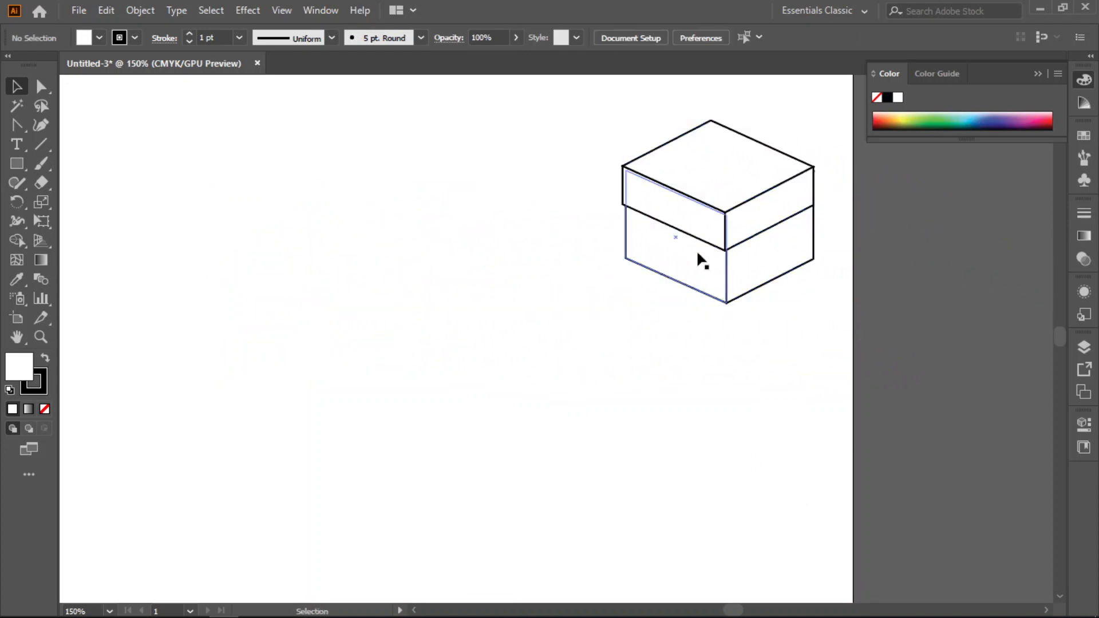
- Pull the individual faces of the ungrouped box and lid apart one by one across the artboard
drag(680, 225, 557, 254)
drag(701, 180, 525, 171)
drag(664, 232, 650, 375)
drag(753, 285, 780, 434)
drag(753, 238, 785, 257)
drag(726, 174, 748, 160)
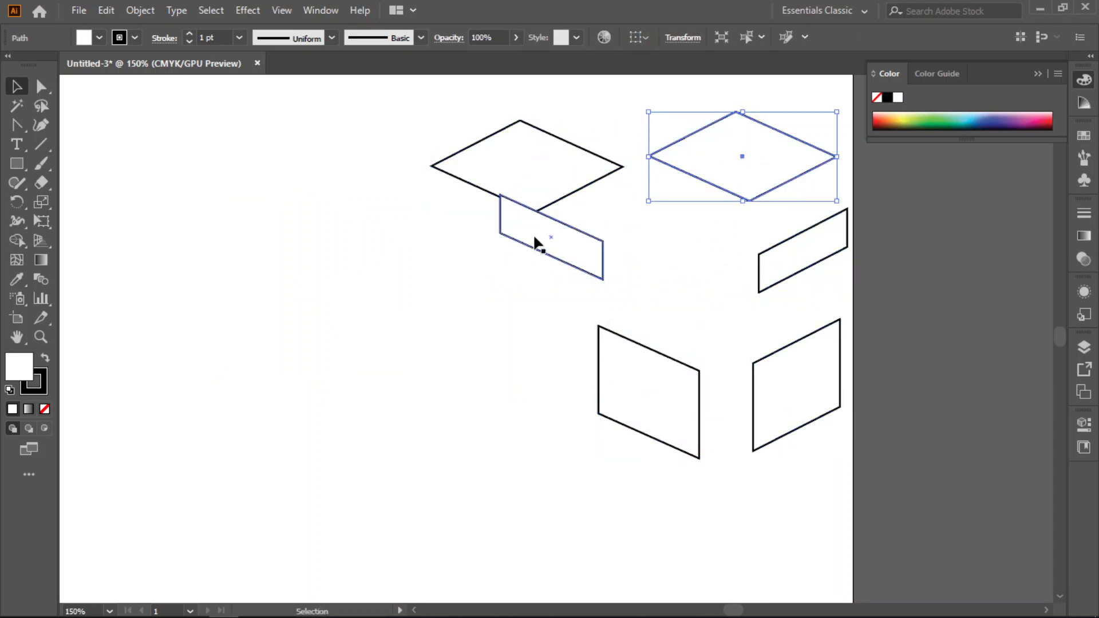
drag(535, 240, 483, 283)
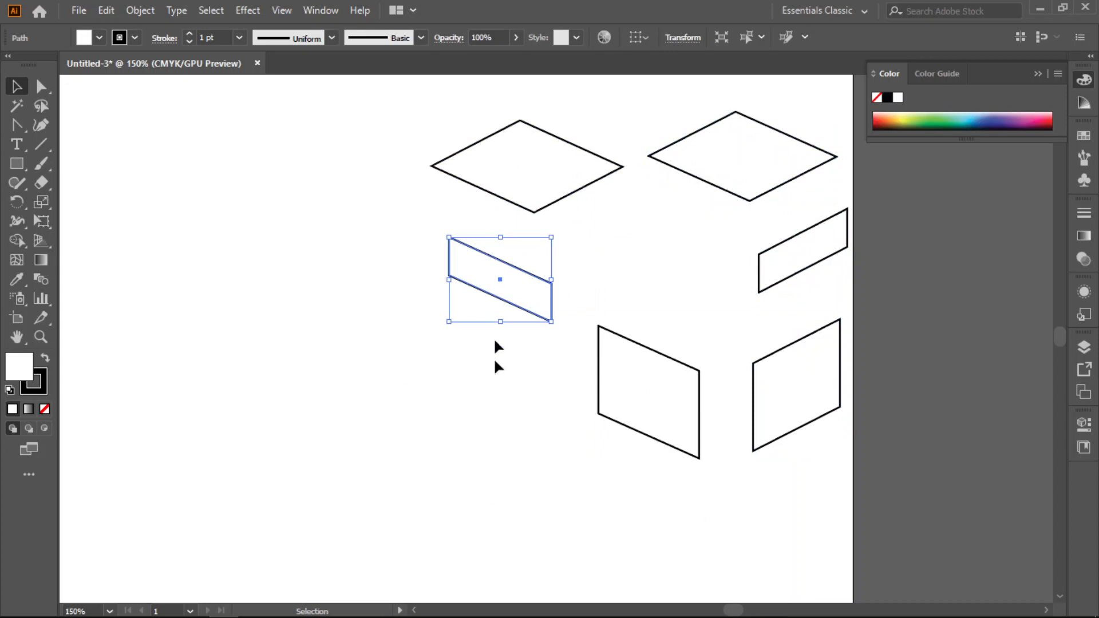
- Undo all the separate face moves to put the box and lid back together
key(ctrl+z)
key(ctrl+z)
key(ctrl+z)
key(ctrl+z)
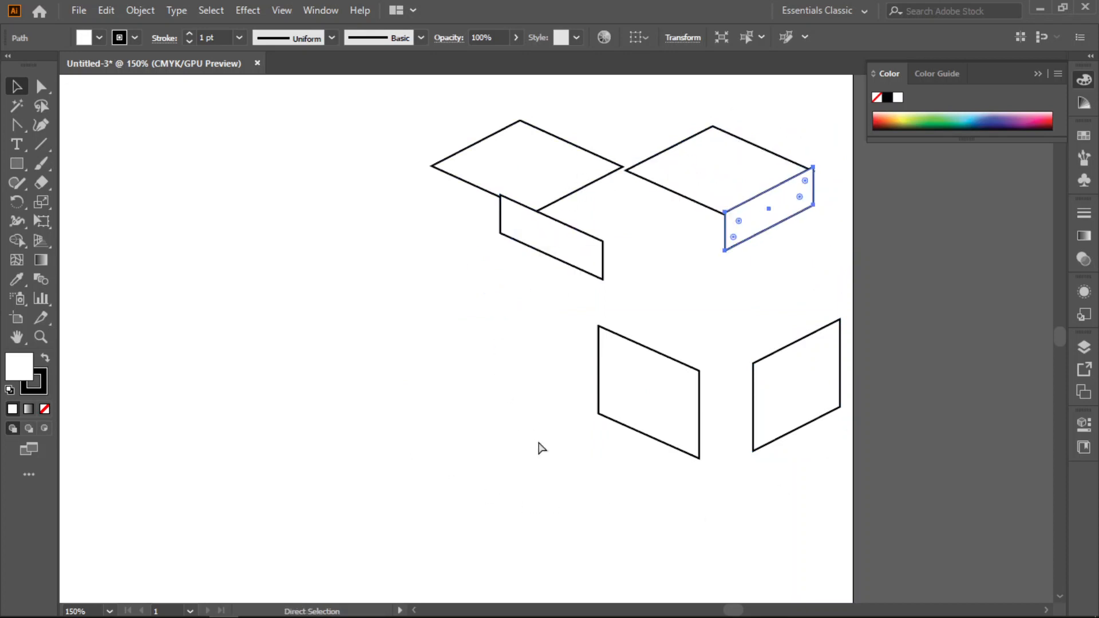
key(ctrl+z)
key(ctrl+z)
key(ctrl+z)
key(ctrl+z)
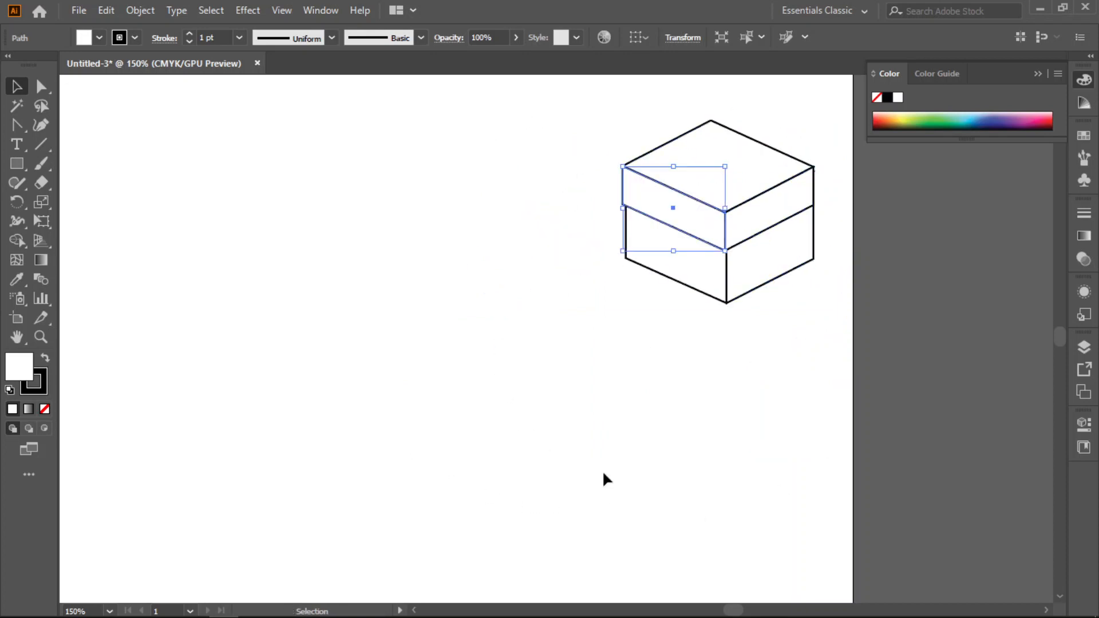
- Select all faces of the box and lid, group them into one object, and deselect it
drag(595, 111, 829, 360)
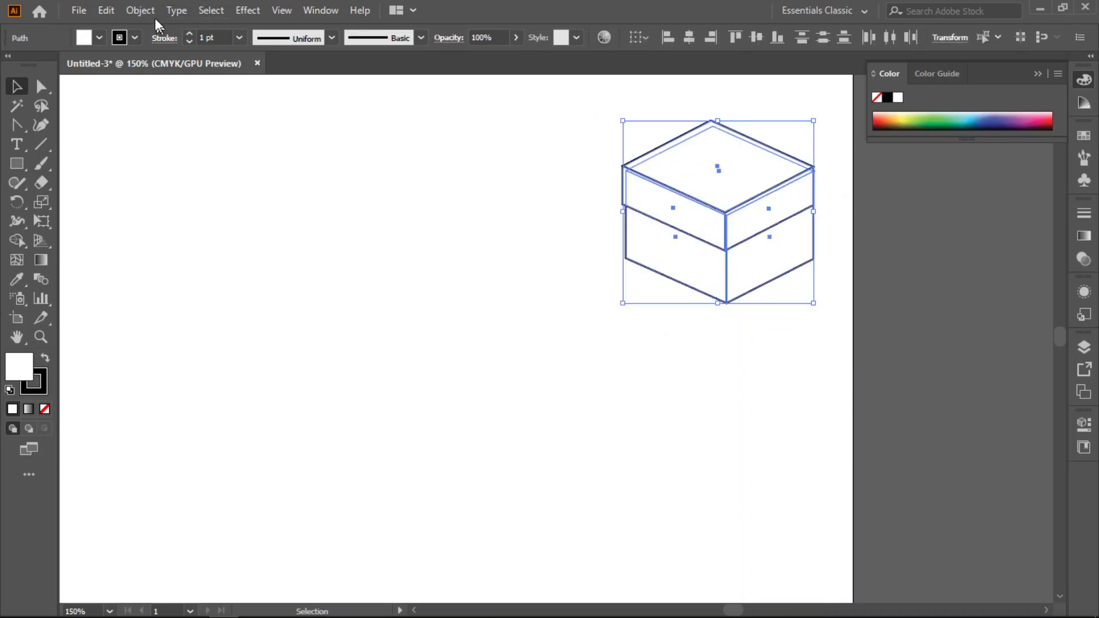
click(140, 10)
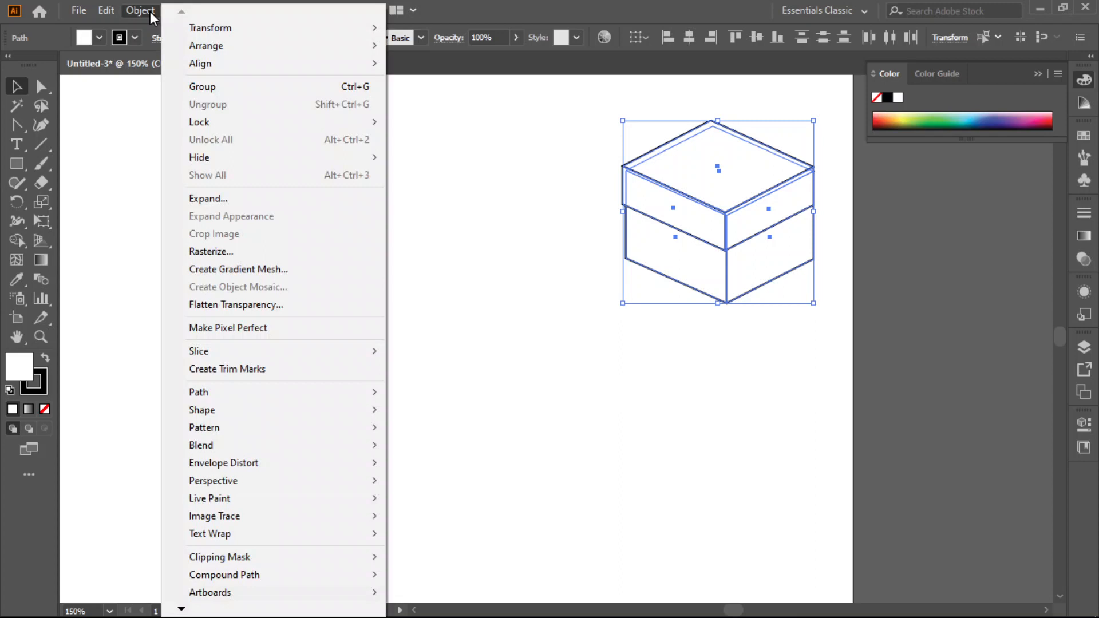
click(194, 87)
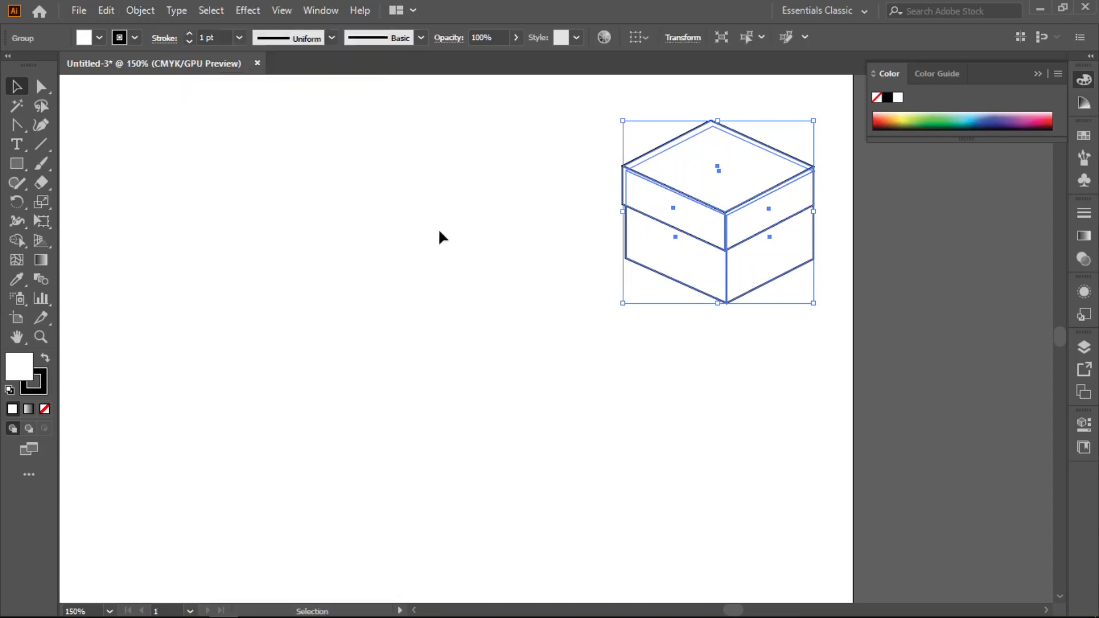
click(549, 372)
- Ungroup the selected box and lid, group all their faces again, and deselect the group
drag(614, 118, 820, 346)
click(138, 12)
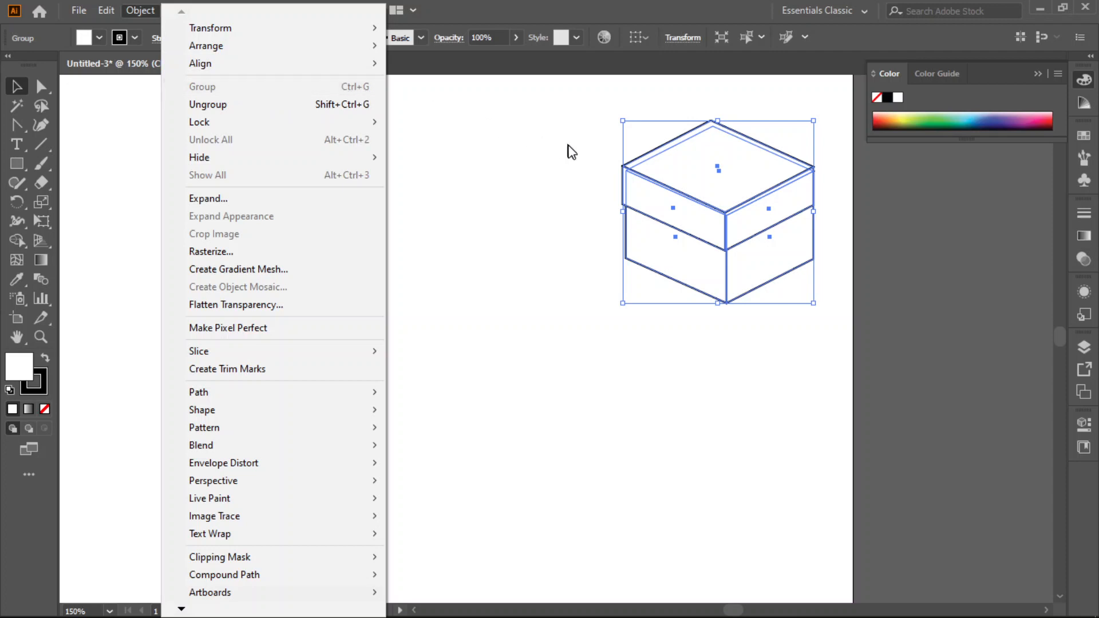
click(722, 342)
drag(589, 107, 822, 398)
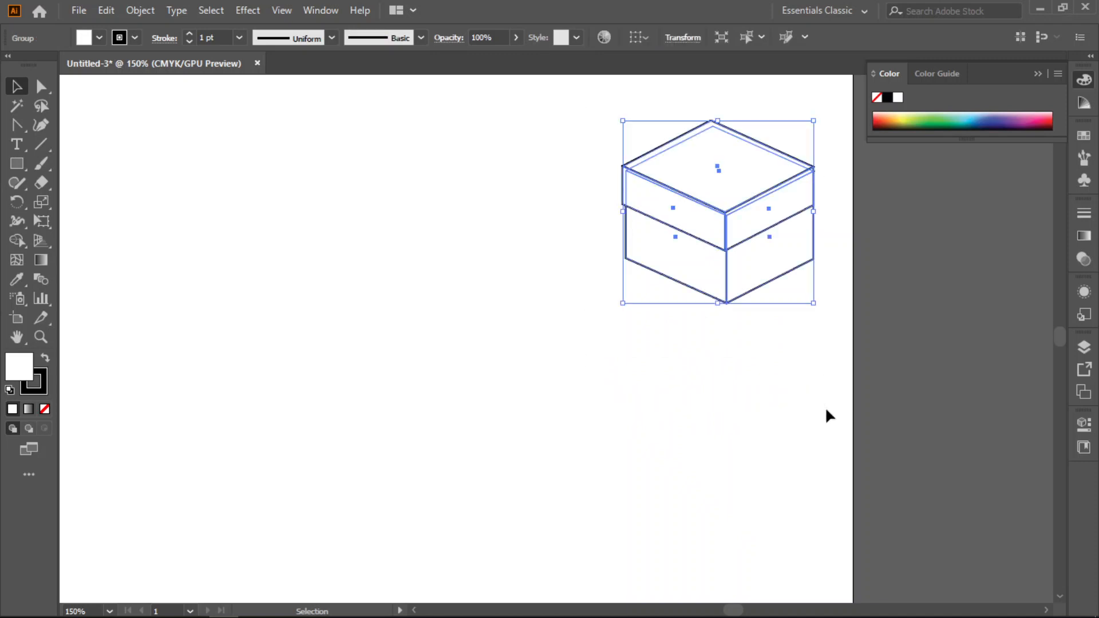
right_click(726, 185)
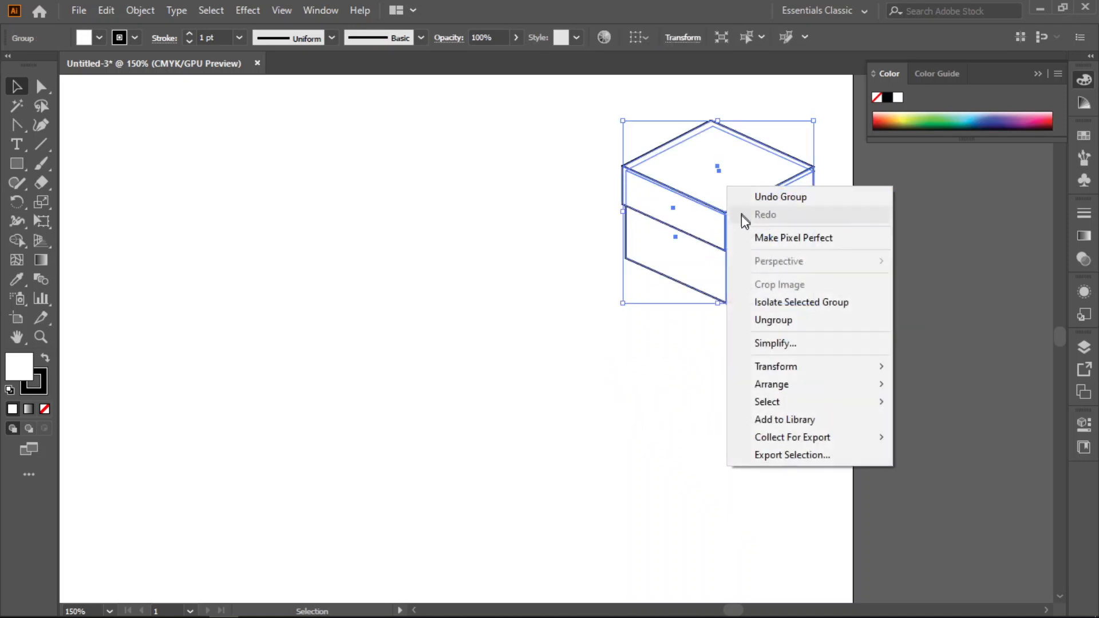
click(767, 320)
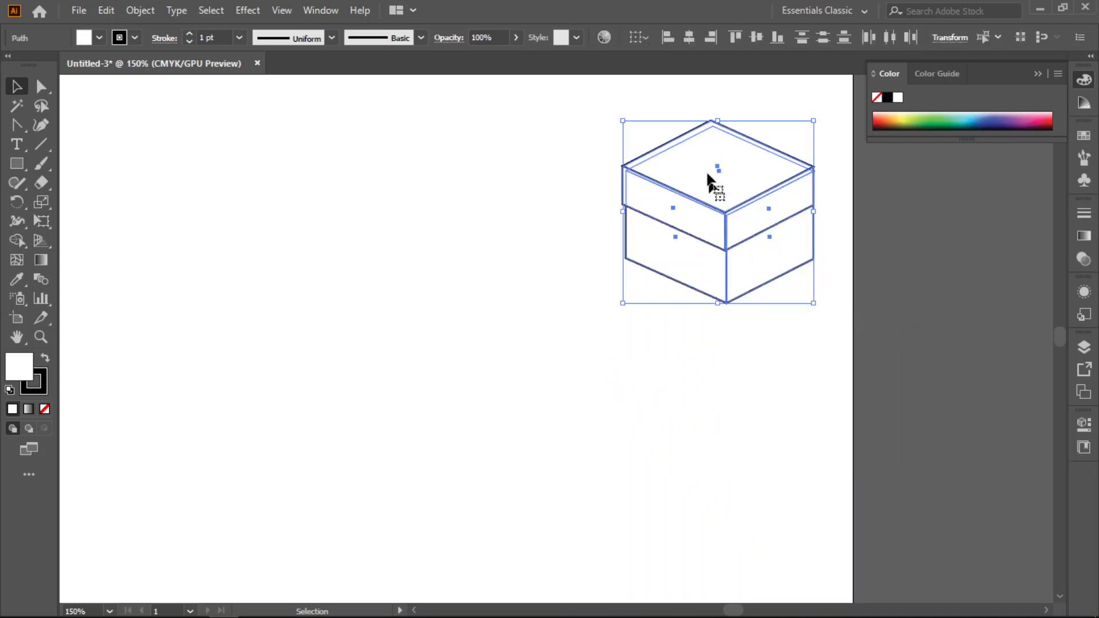
right_click(691, 139)
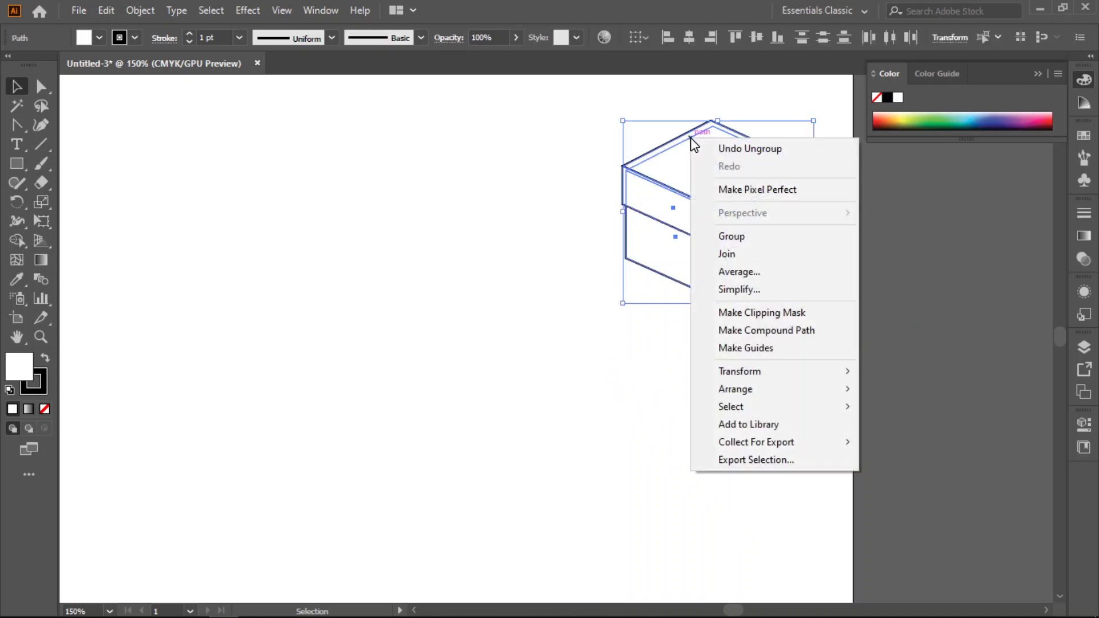
click(740, 242)
click(740, 389)
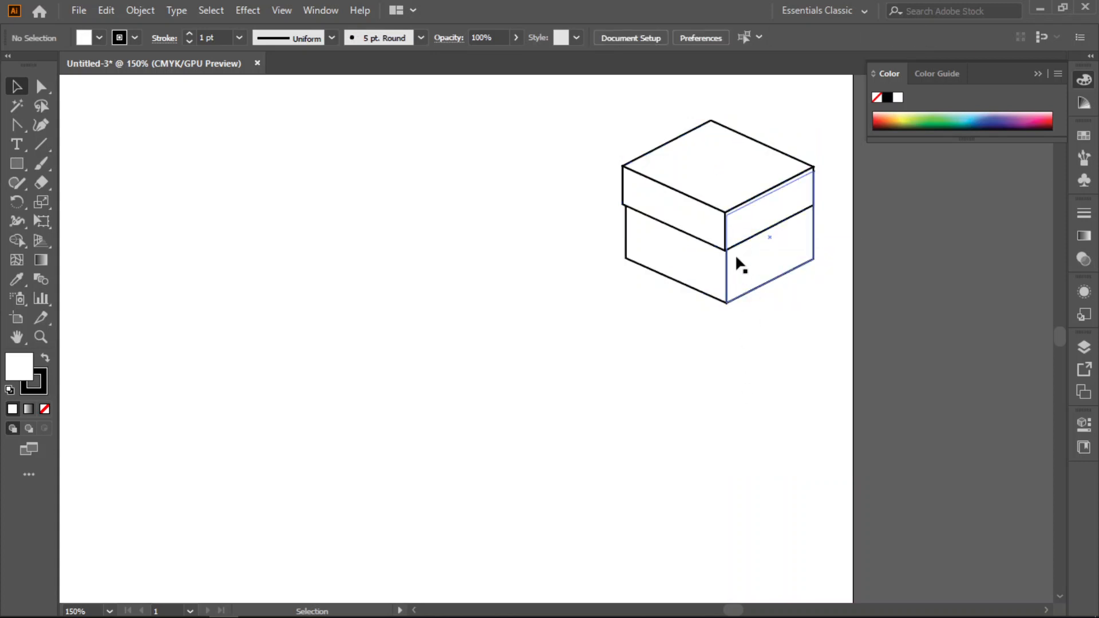
- Move the grouped box off the artboard's right edge onto the pasteboard, scale it down, and deselect it
drag(596, 107, 790, 357)
key(a)
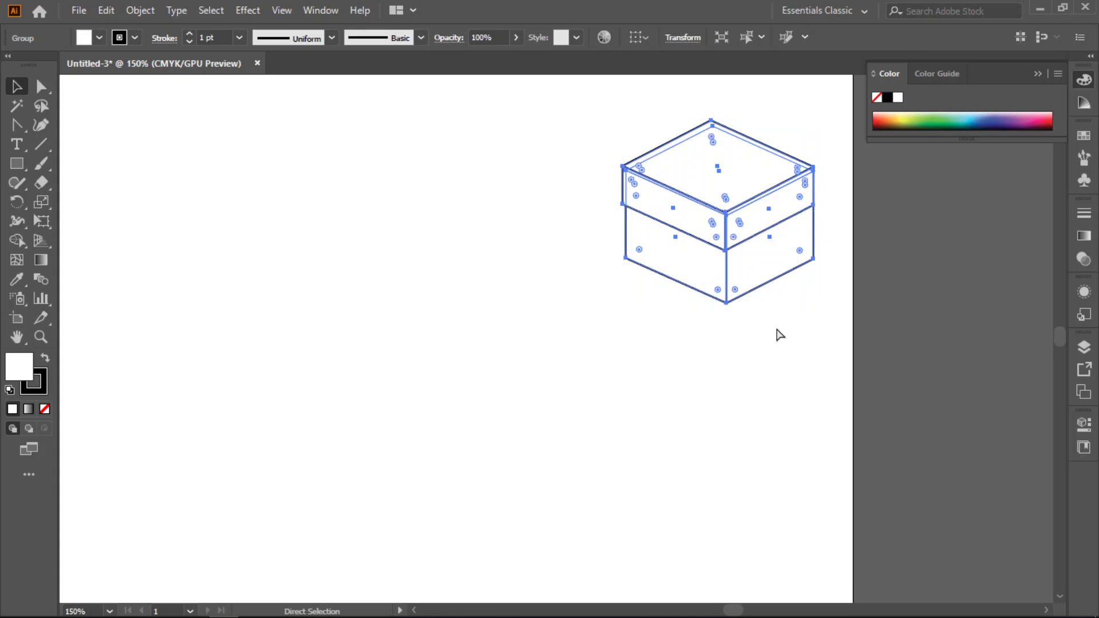
key(v)
click(670, 375)
drag(709, 183, 944, 220)
drag(1048, 338, 1015, 299)
click(939, 372)
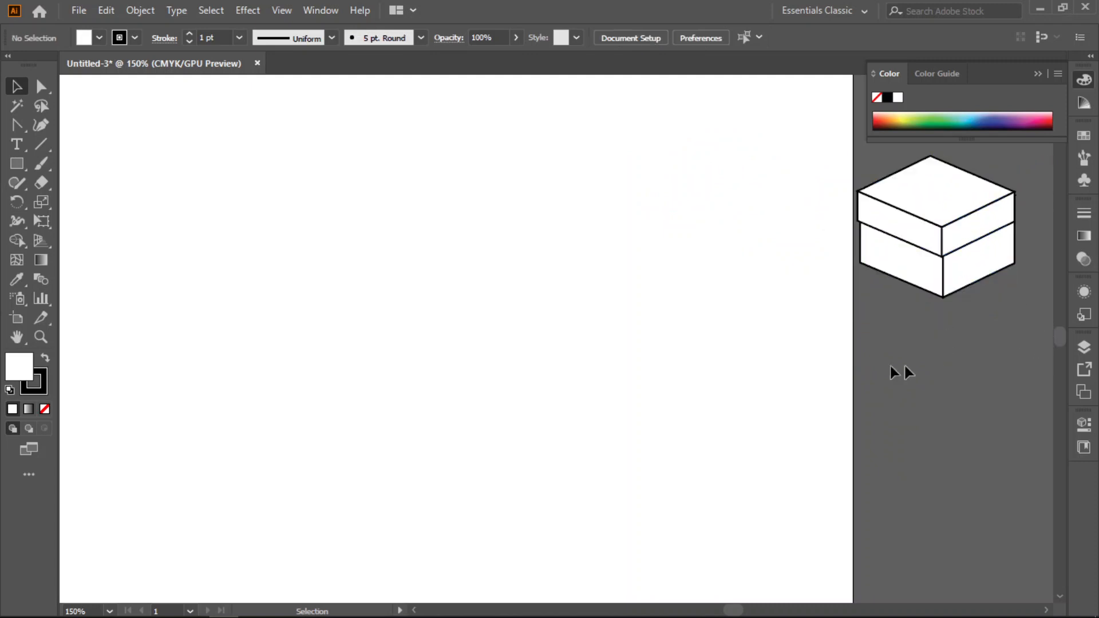
- Draw a new square in the upper part of the empty artboard with the Rectangle tool
click(19, 167)
drag(274, 156, 434, 315)
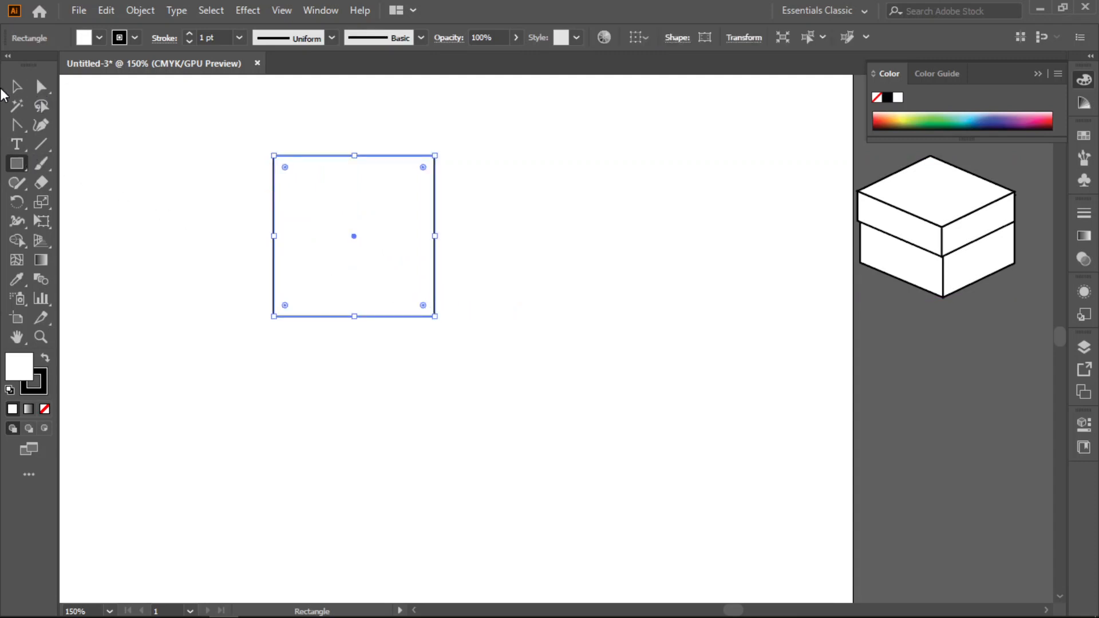
- Move the new square to the right side of the artboard with the Selection tool
click(16, 88)
drag(264, 129, 505, 392)
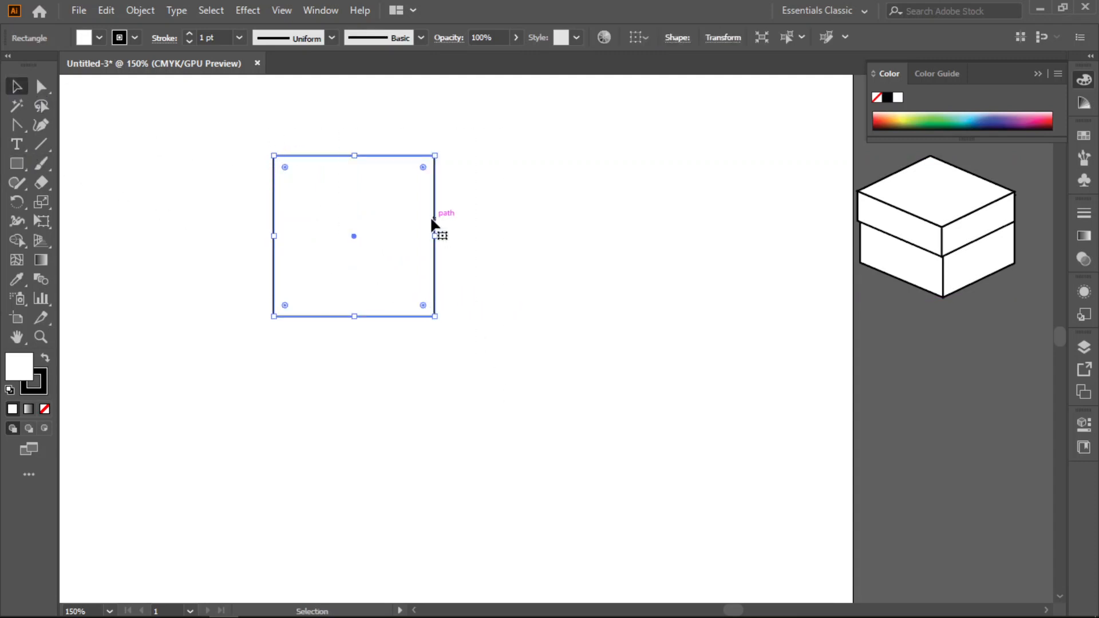
drag(432, 220, 746, 237)
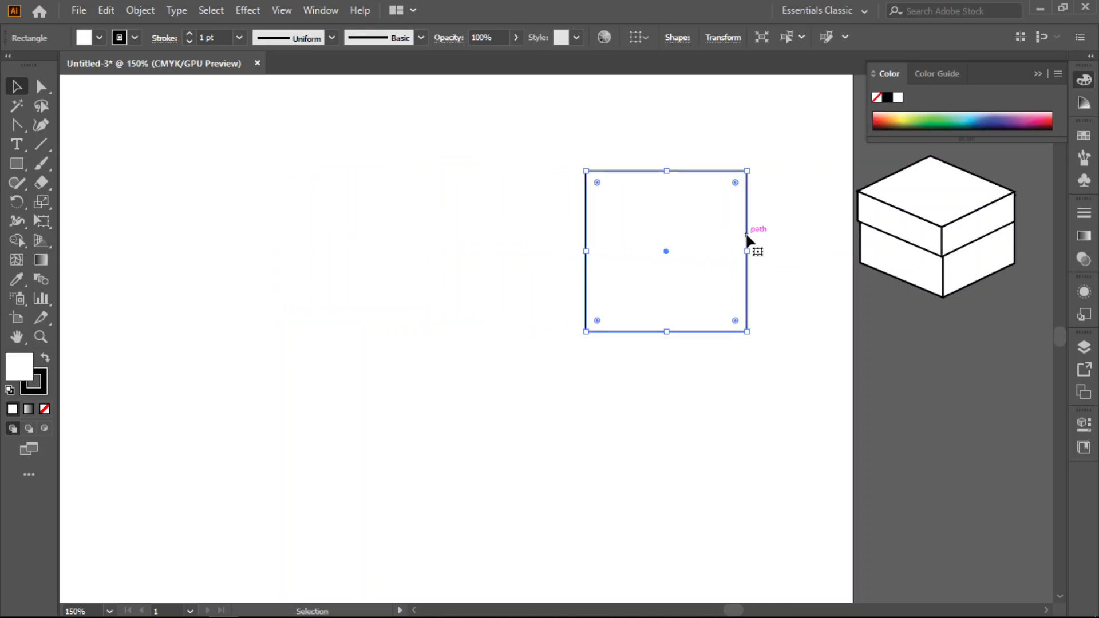
- Draw a circle left of the square with the Ellipse tool and shift it slightly toward the square
click(14, 165)
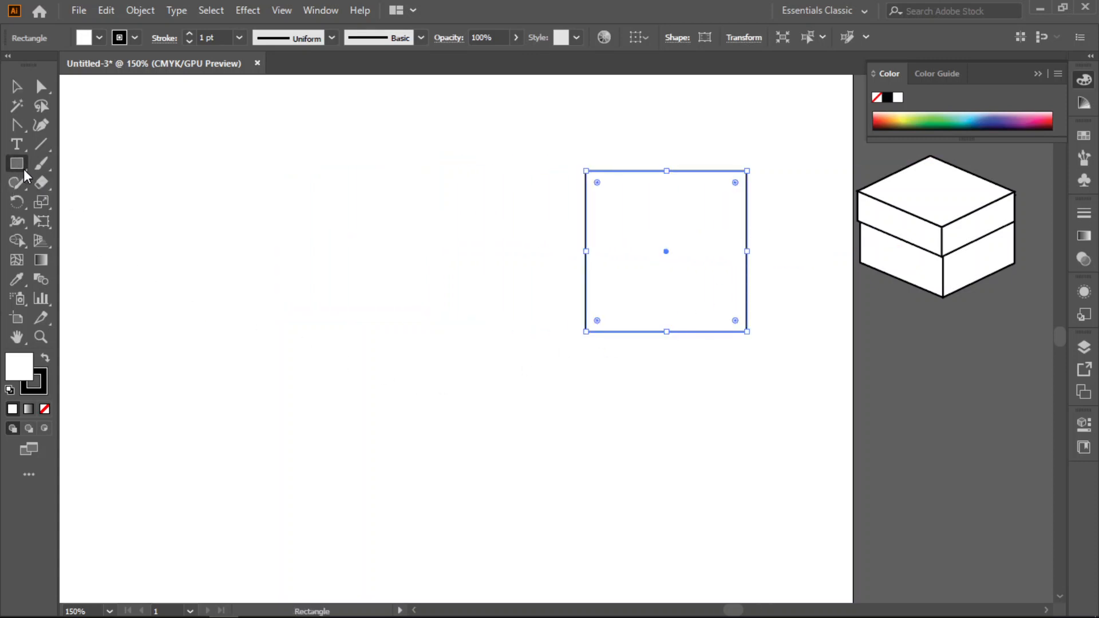
click(24, 170)
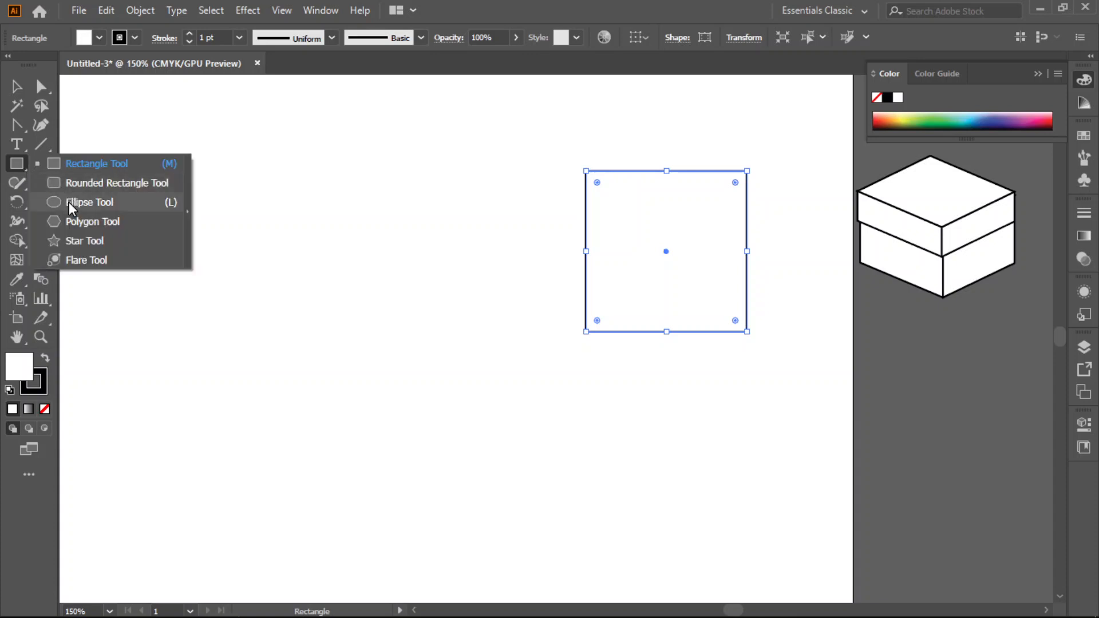
click(68, 202)
drag(153, 167, 358, 315)
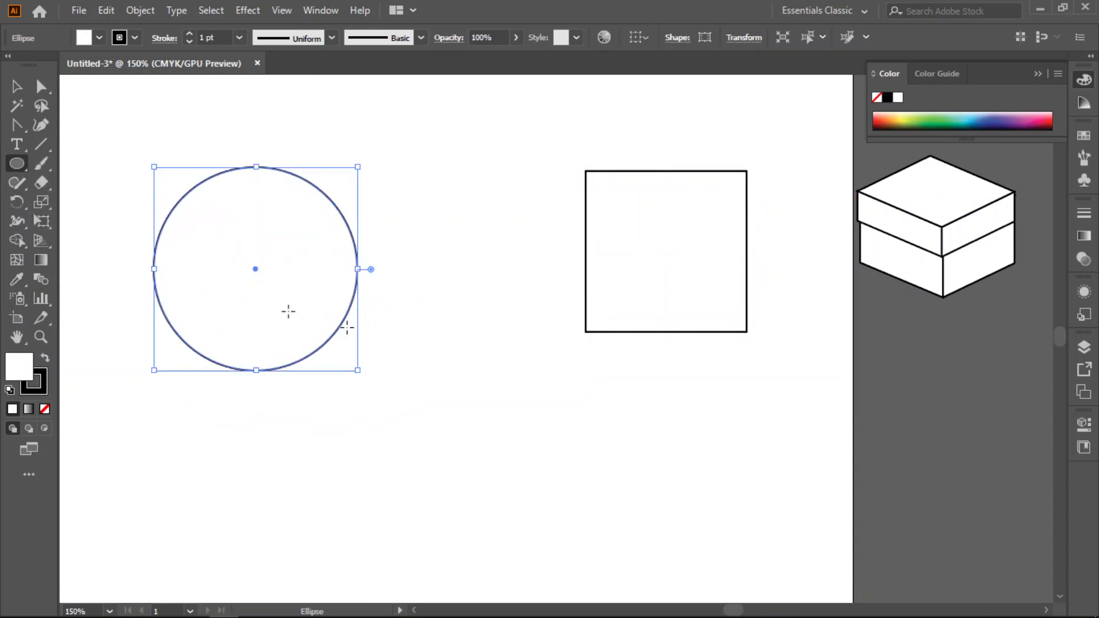
click(41, 88)
drag(339, 213, 410, 205)
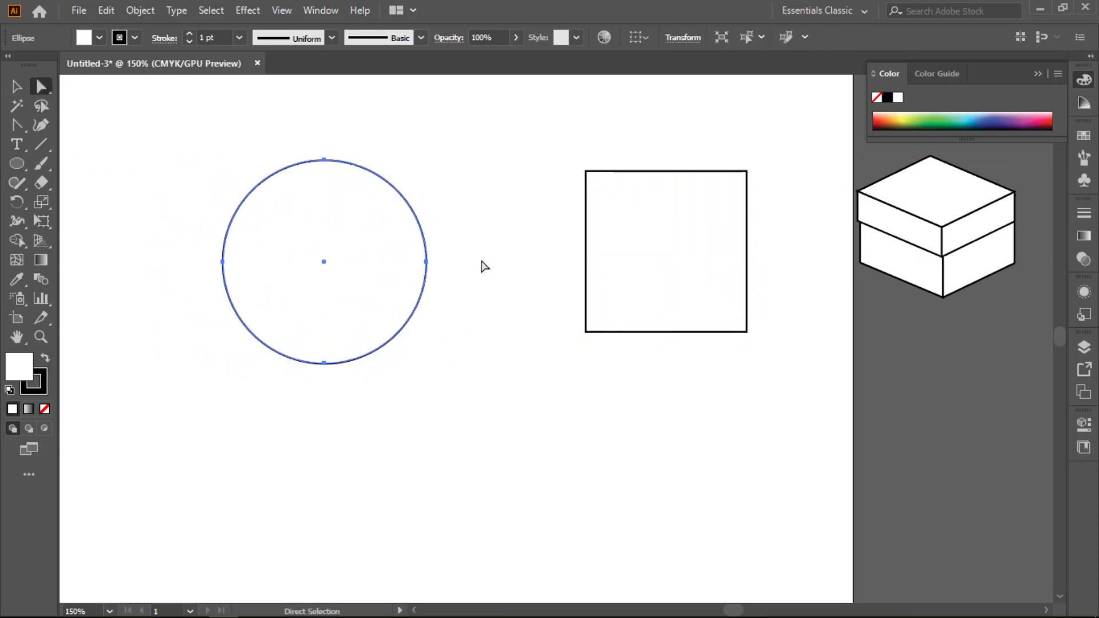
- Show the anchor points of the square, then of both shapes, with the Direct Selection tool
mouse_move(551, 131)
mouse_down()
mouse_move(731, 325)
mouse_move(783, 356)
mouse_up()
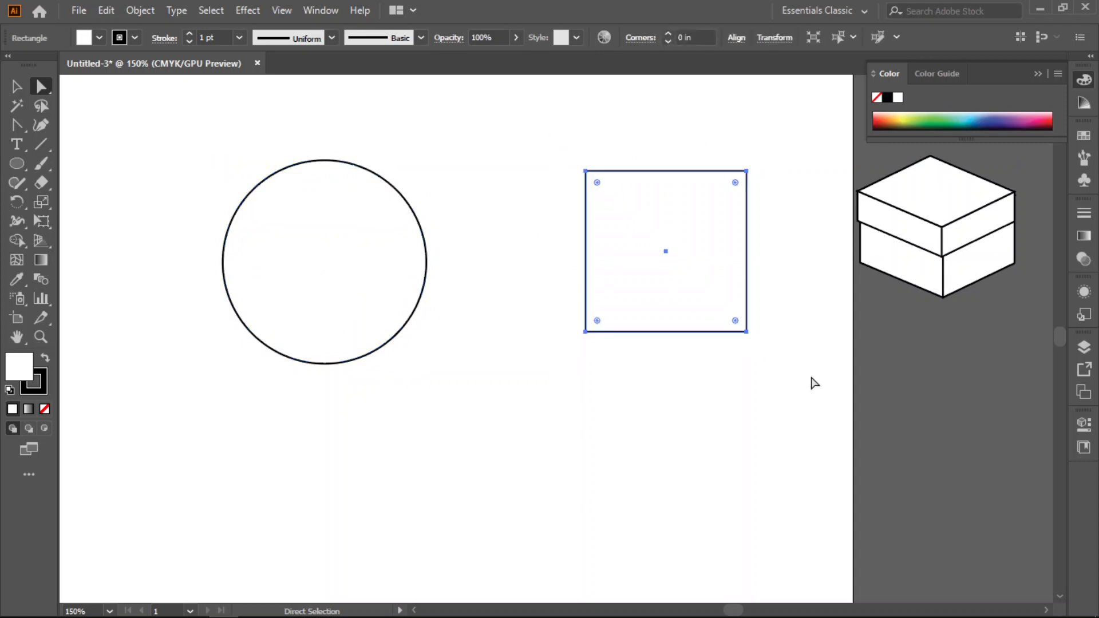
click(788, 191)
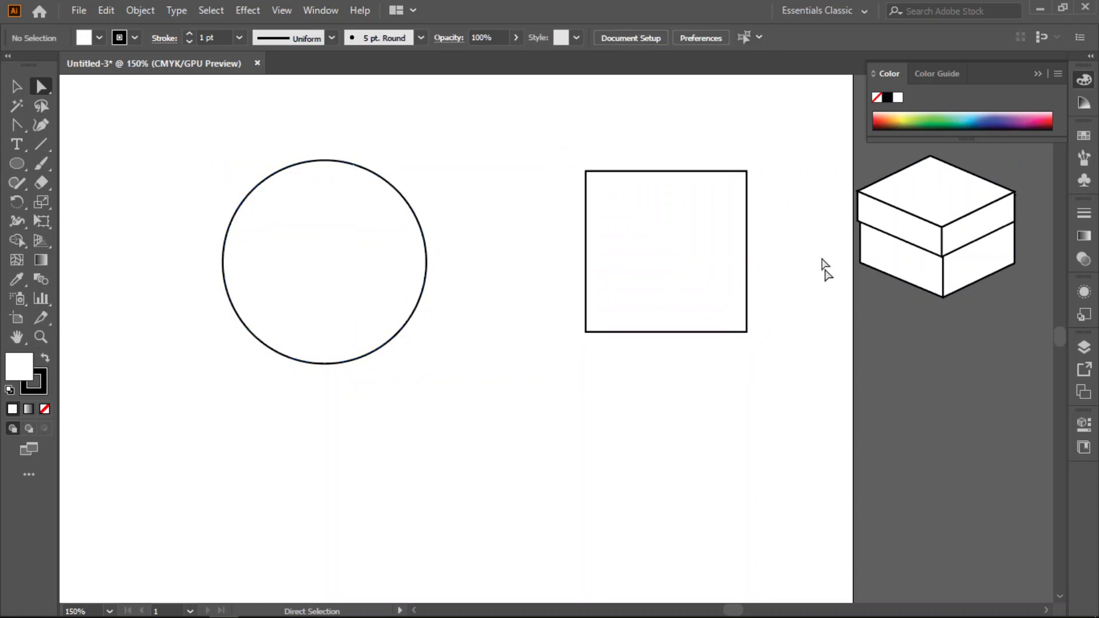
drag(797, 138, 112, 388)
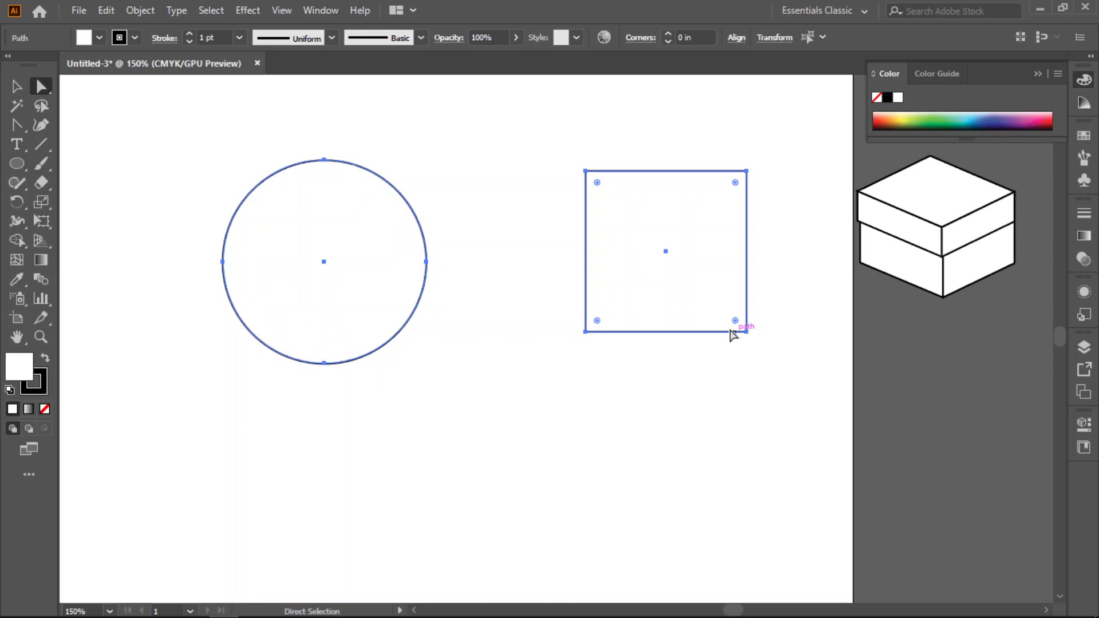
scroll(722, 304, up, 1)
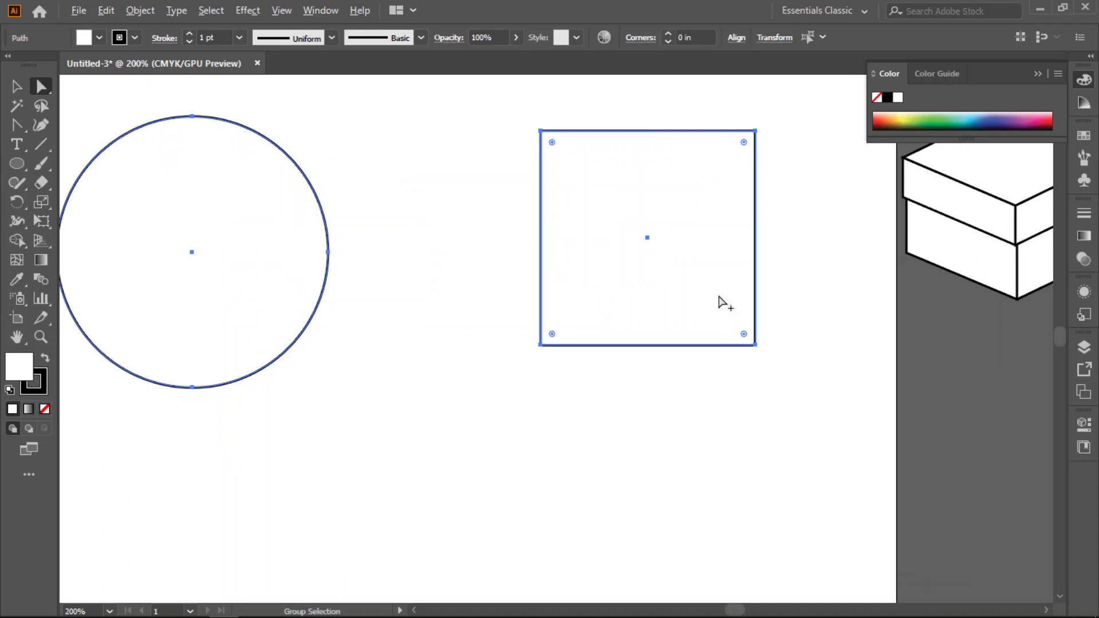
drag(784, 236, 757, 361)
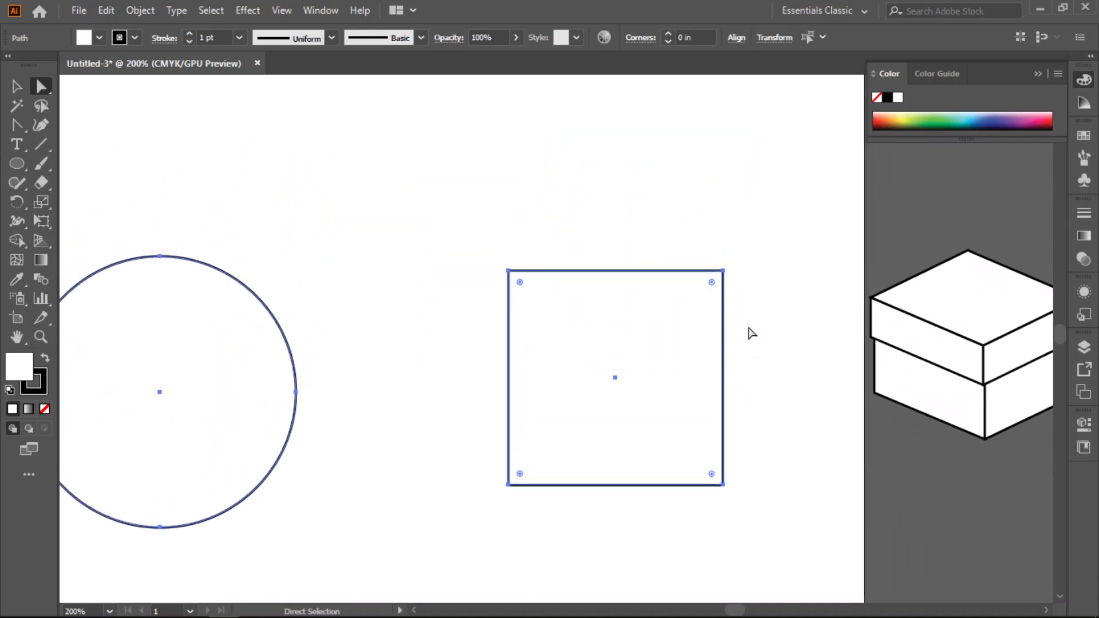
- Try rounding all four corners of the square with a live corner widget, undo the rounding, and deselect the square
click(17, 86)
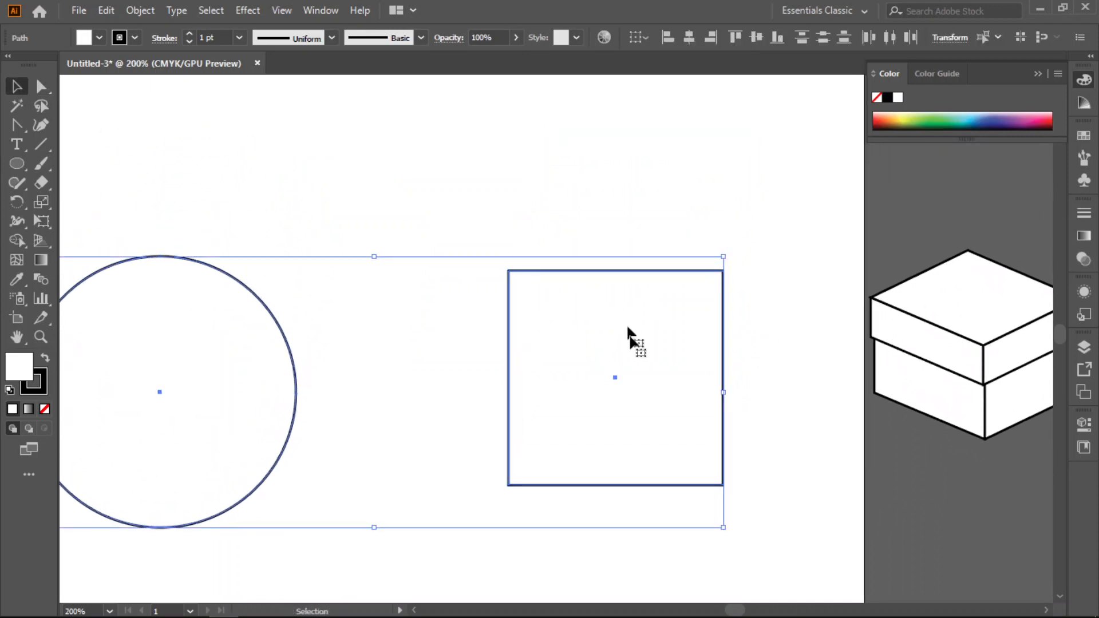
drag(760, 237, 481, 551)
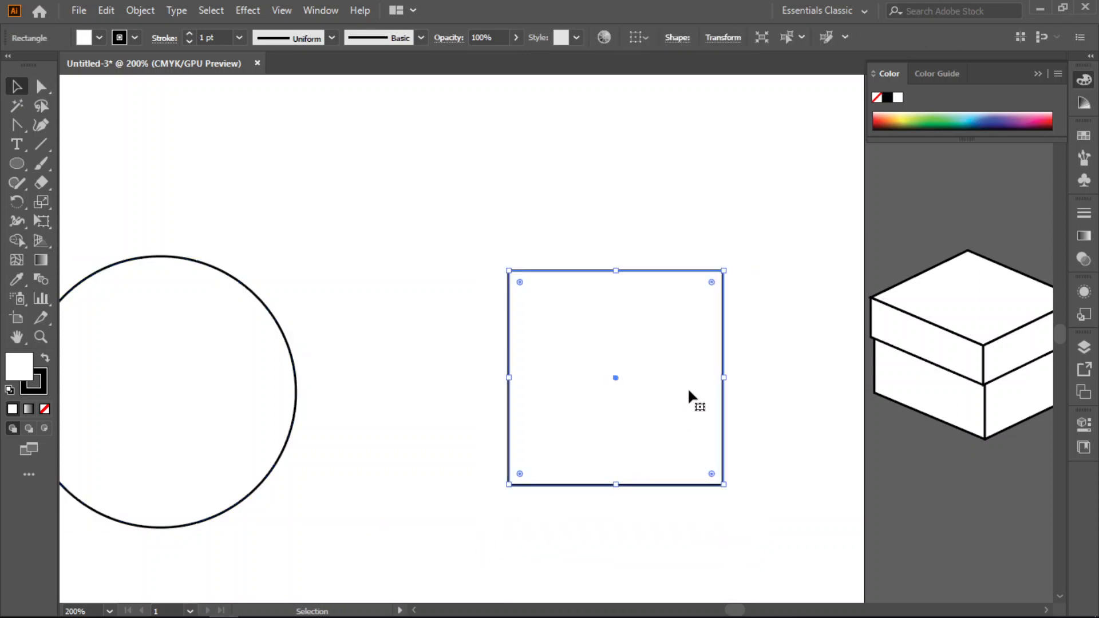
scroll(716, 351, up, 1)
scroll(718, 286, up, 1)
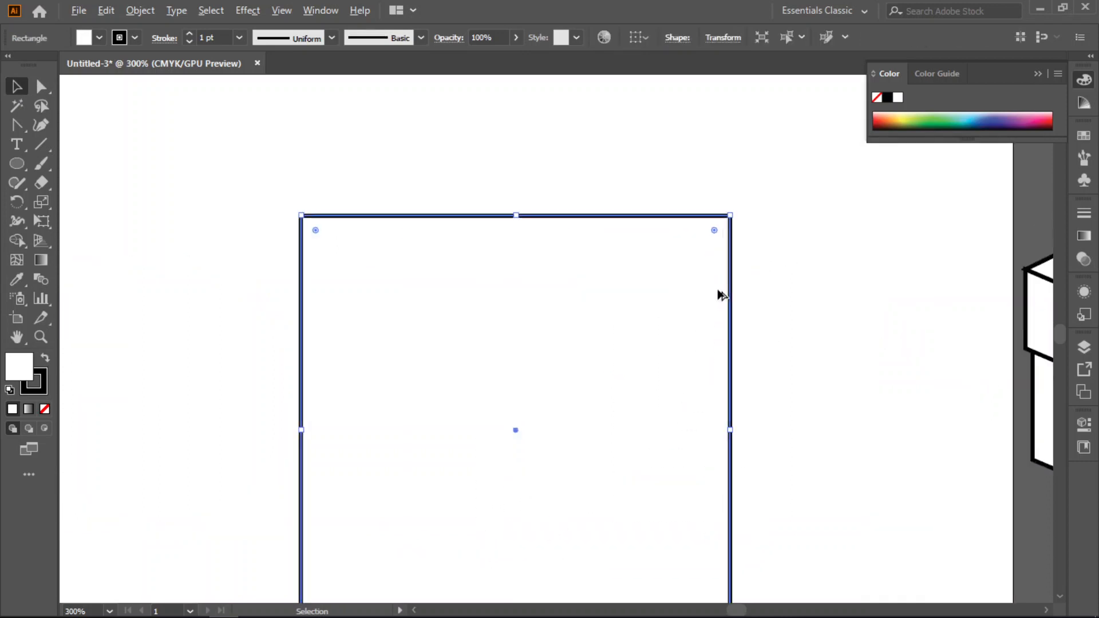
scroll(735, 338, down, 2)
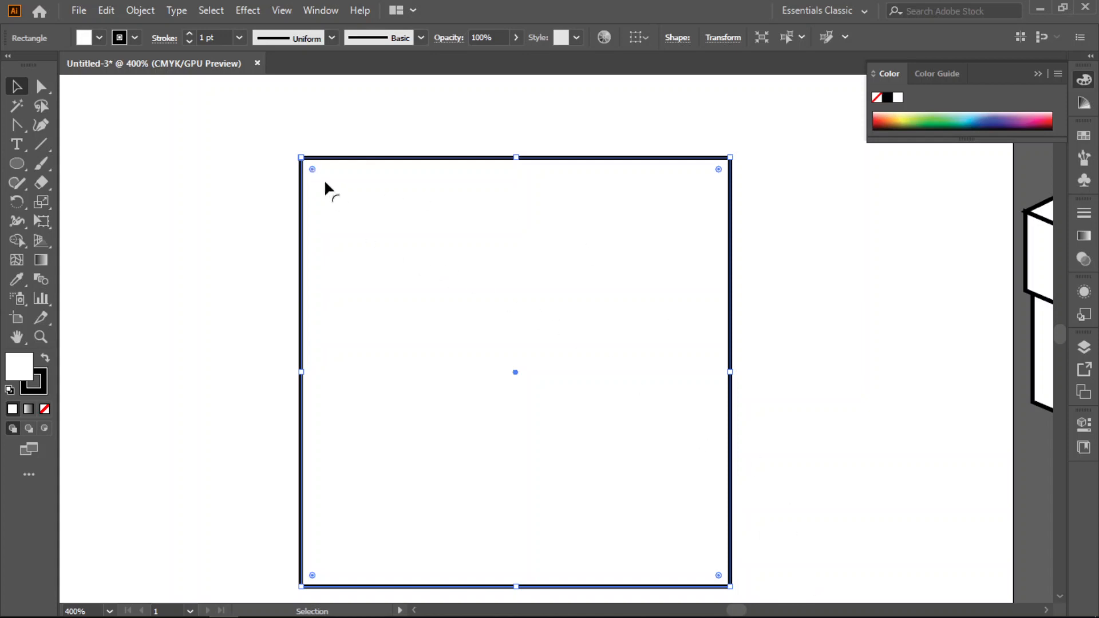
drag(311, 169, 352, 231)
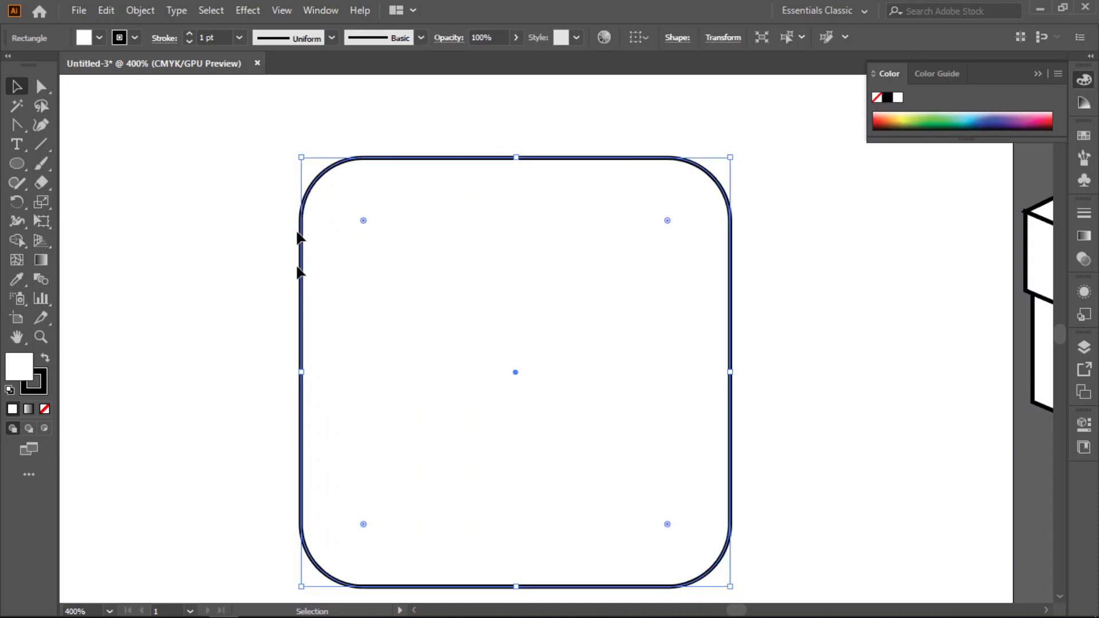
click(363, 524)
key(ctrl+z)
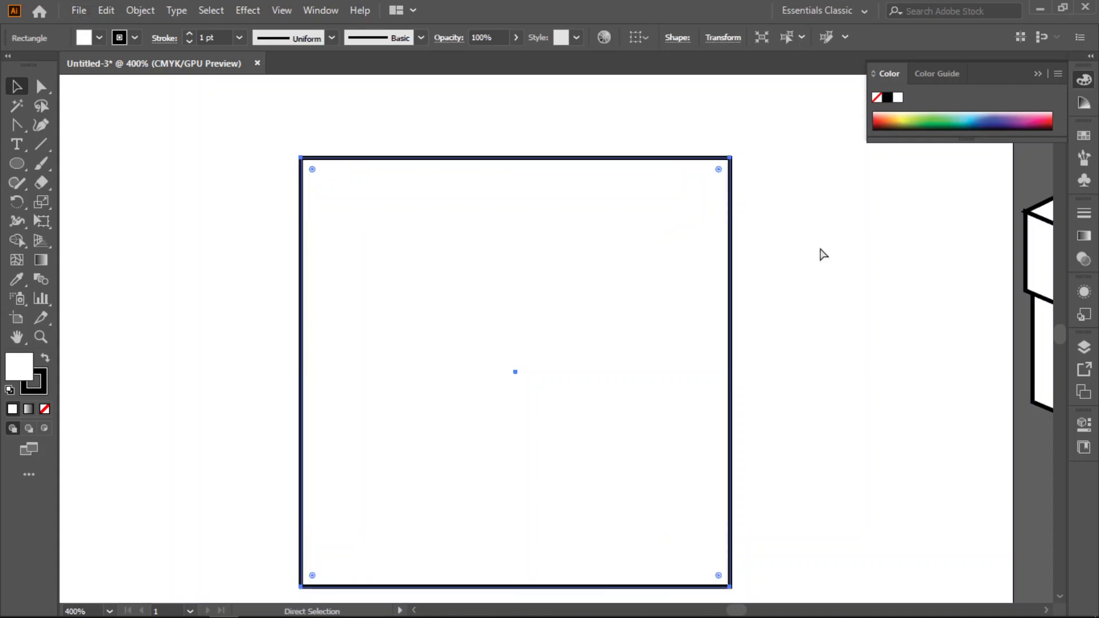
scroll(819, 248, down, 2)
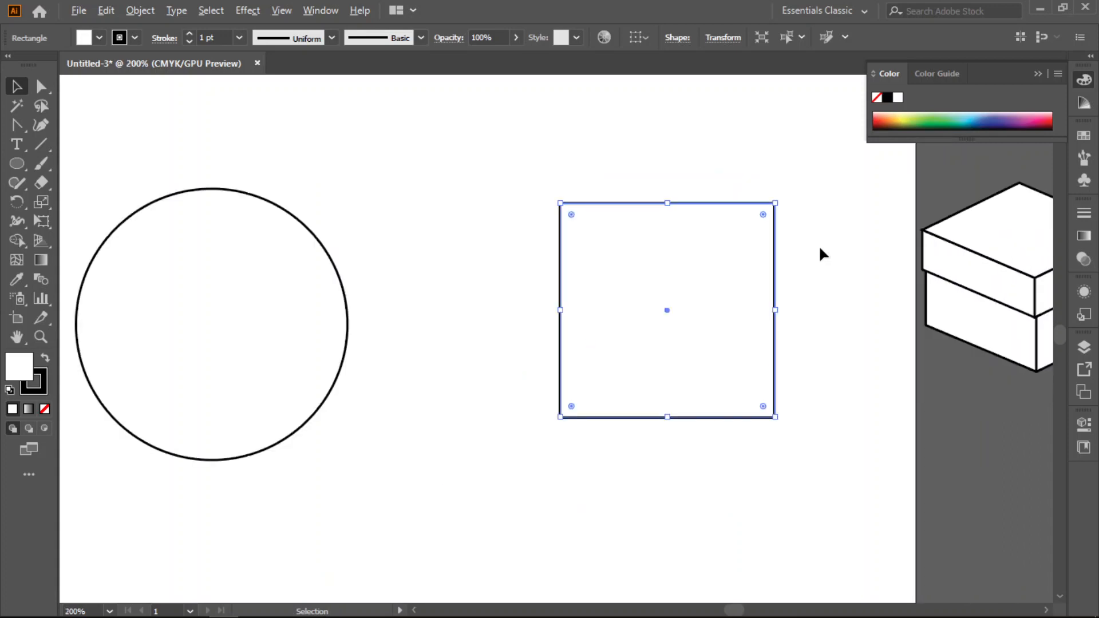
click(468, 341)
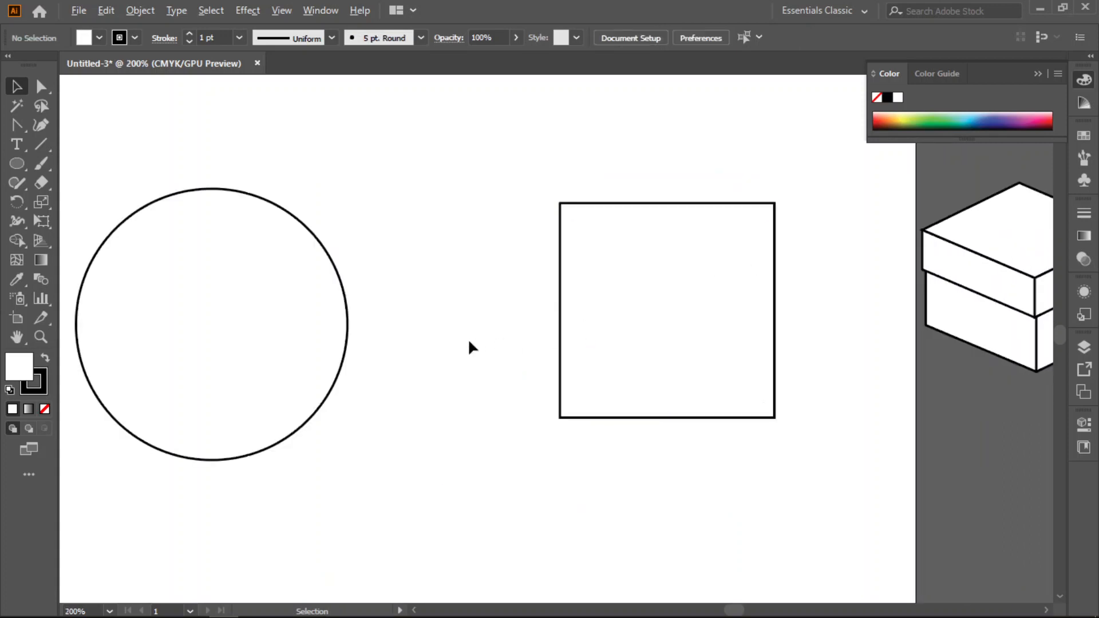
- Move the circle slightly up and to the right, closer to the square, and deselect it
scroll(469, 341, down, 1)
click(319, 251)
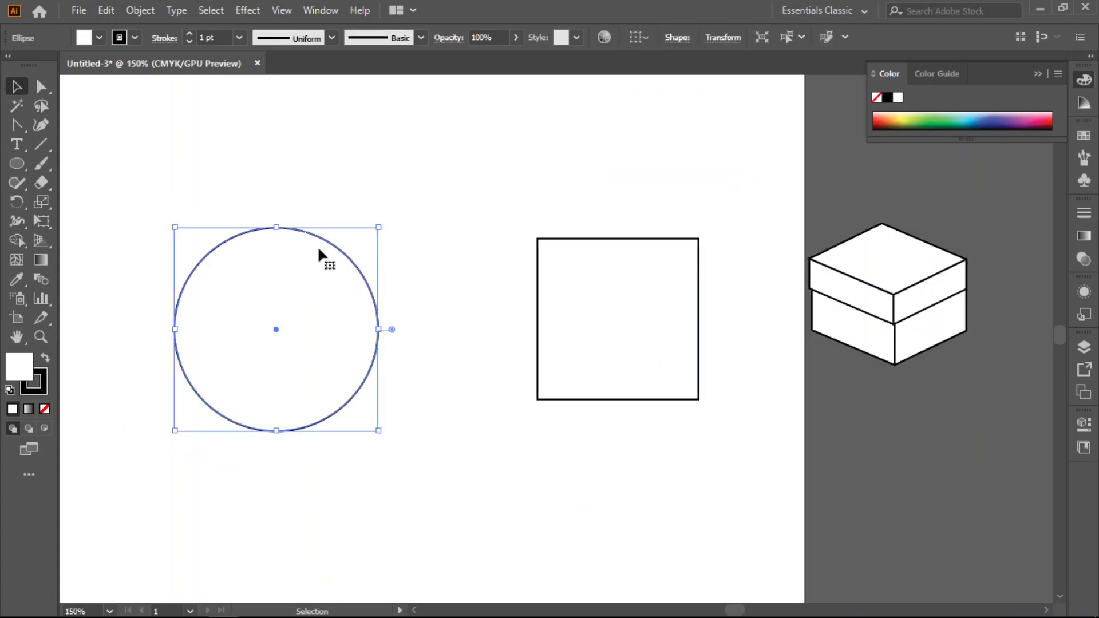
drag(323, 241, 365, 231)
click(481, 268)
- Rotate the square 45 degrees so it stands as a diamond, and deselect it
drag(149, 192, 439, 461)
drag(497, 200, 731, 530)
drag(705, 232, 616, 220)
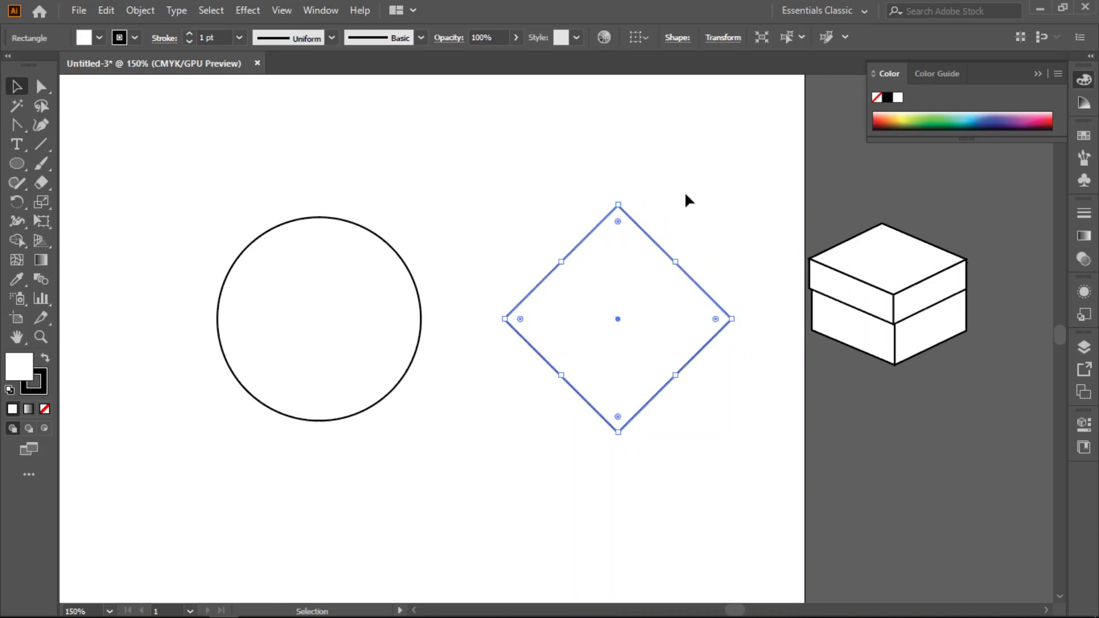
click(681, 197)
- Reshape the circle by pulling the direction handles of its top and right anchor points inward with the Direct Selection tool, and deselect it
drag(182, 185, 456, 479)
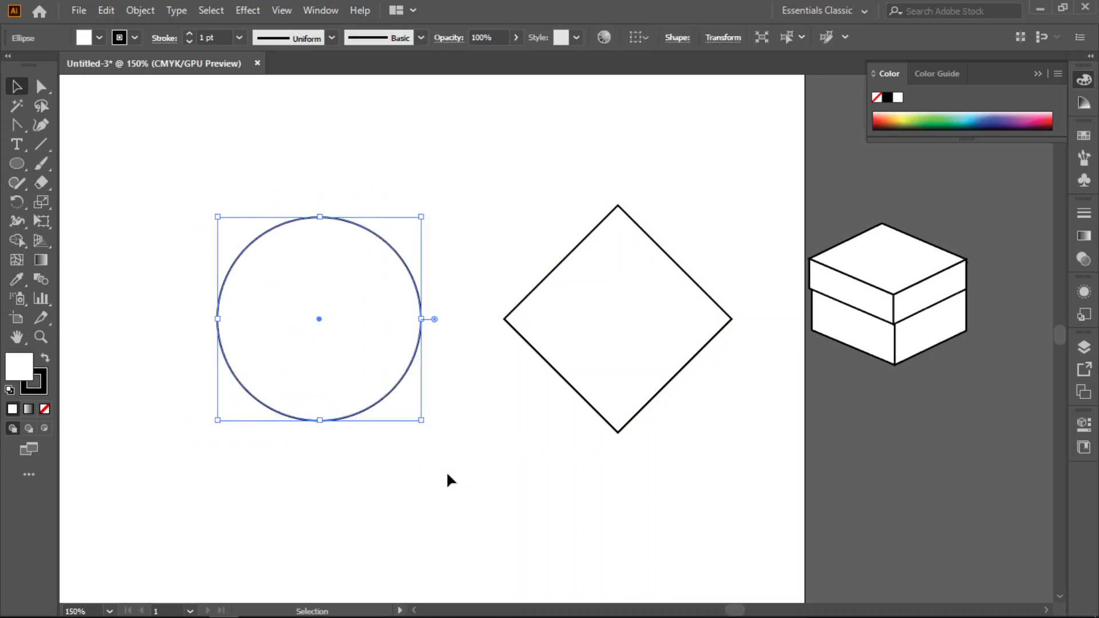
click(271, 197)
click(42, 87)
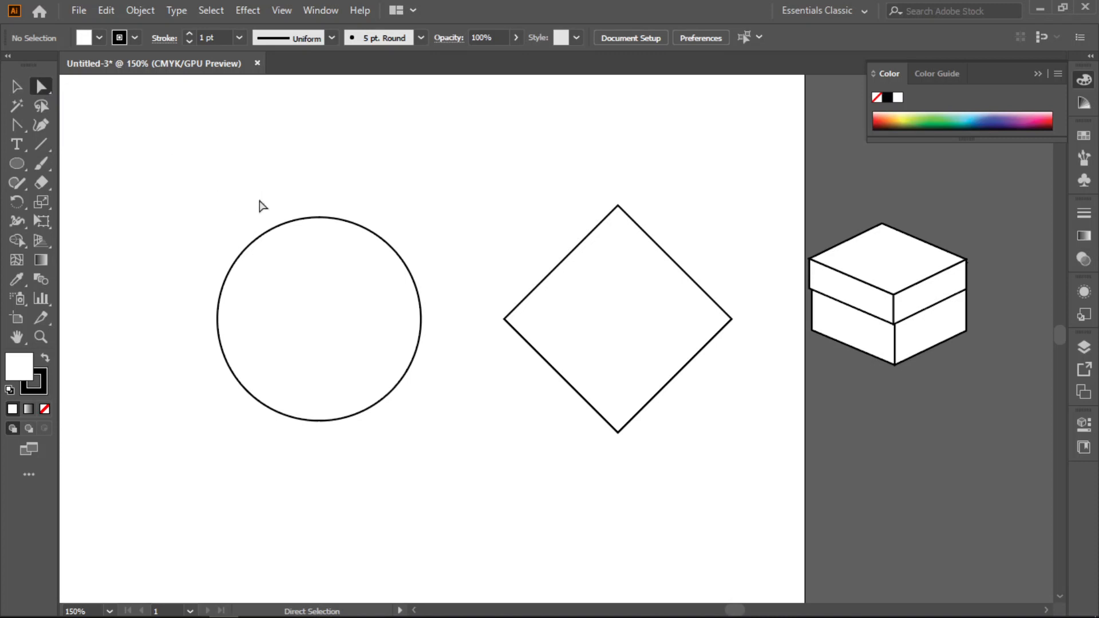
drag(237, 191, 406, 253)
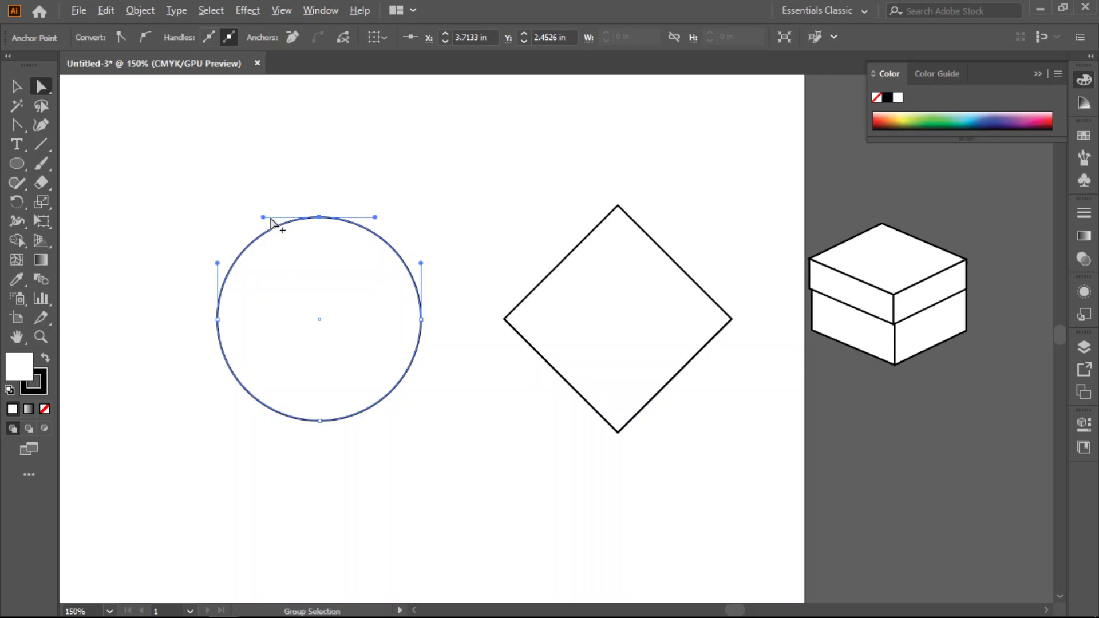
scroll(270, 222, up, 1)
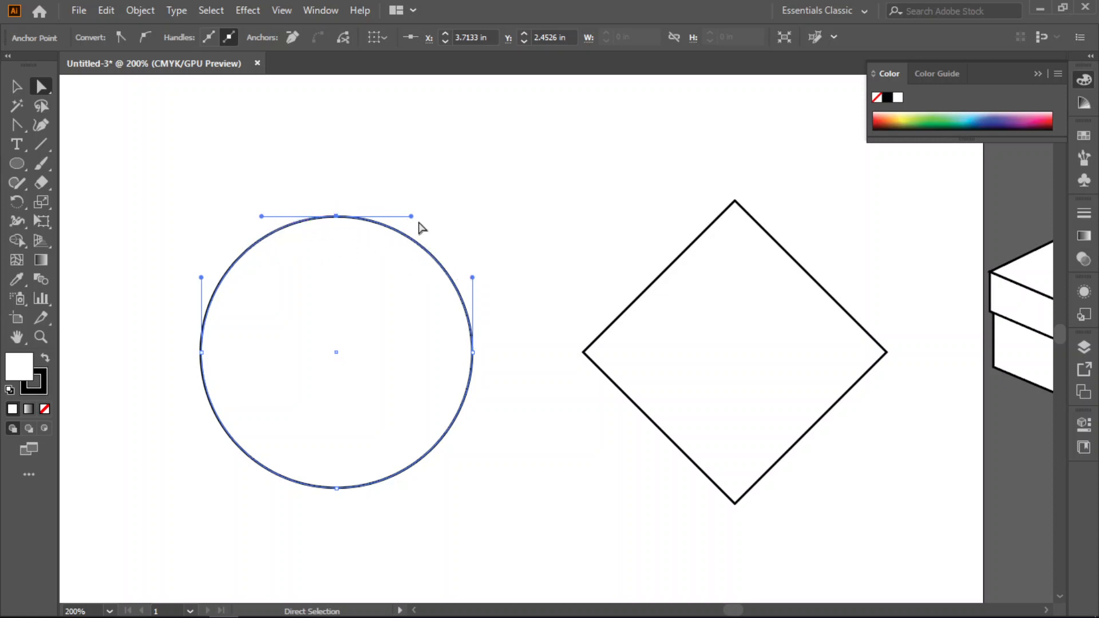
drag(410, 216, 336, 308)
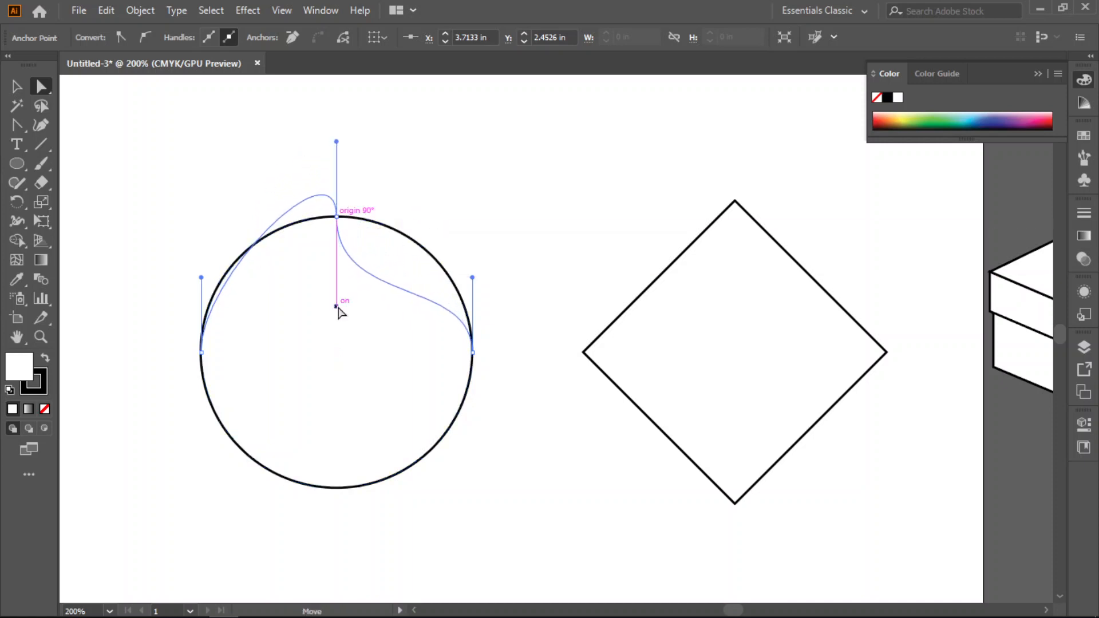
drag(499, 284, 457, 383)
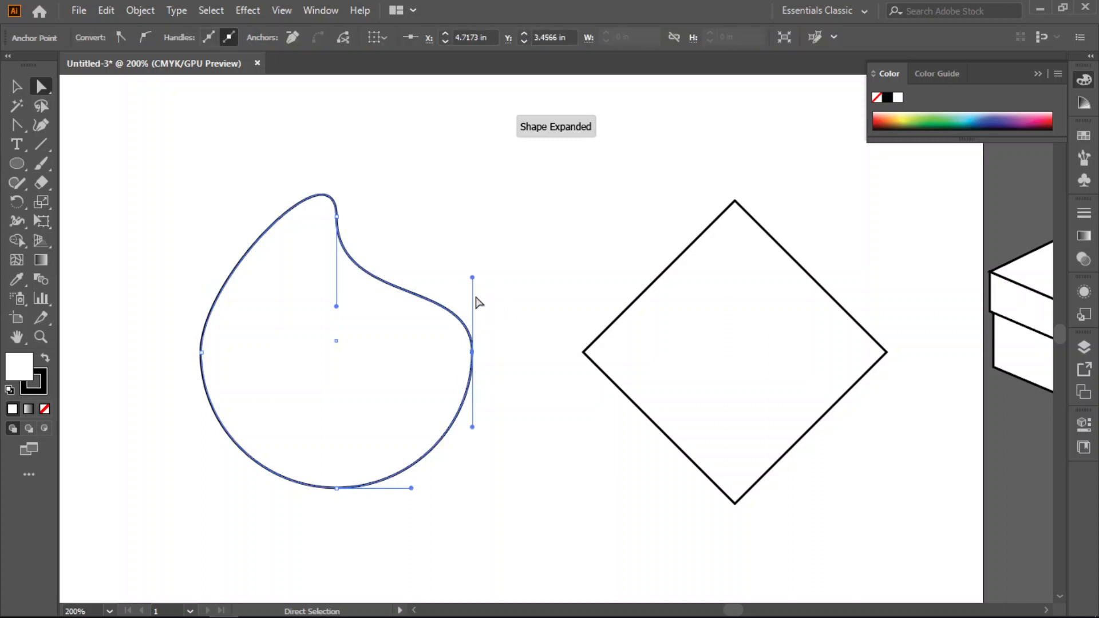
drag(472, 278, 383, 347)
click(454, 521)
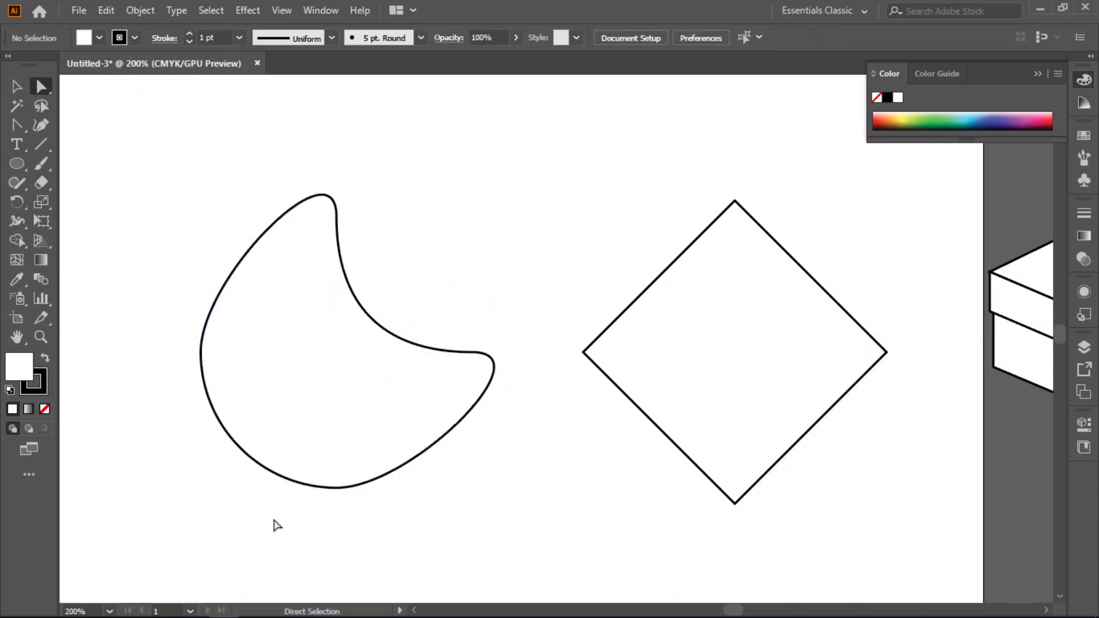
- Swing the bottom anchor point's handle downward and the left anchor point's handle inward on the reshaped circle, and deselect it
drag(262, 517, 433, 484)
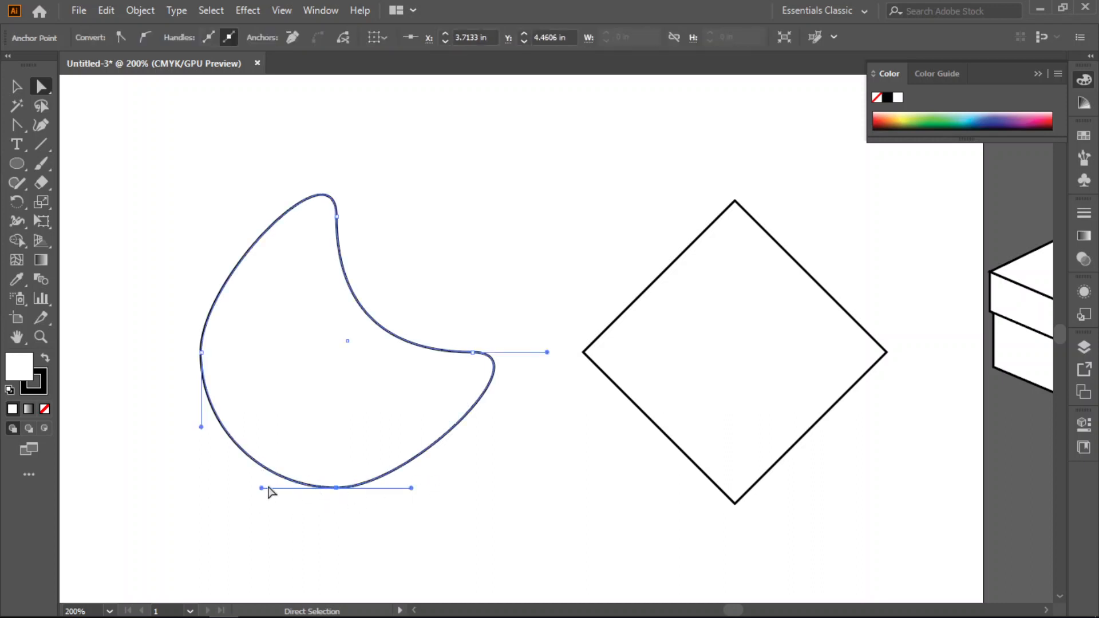
drag(262, 489, 347, 550)
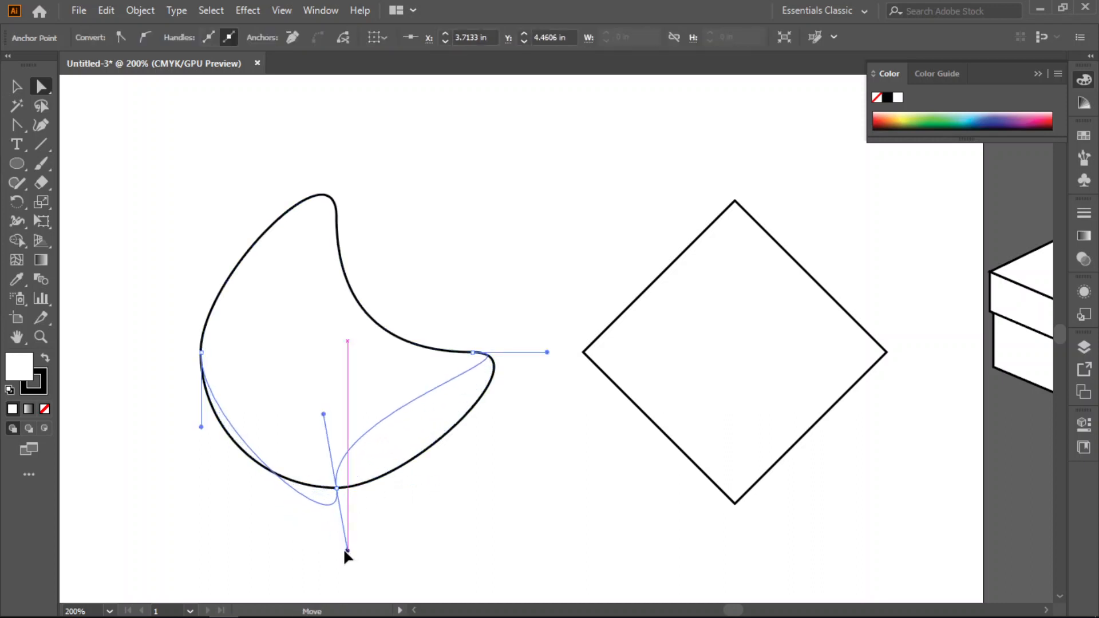
drag(170, 263, 262, 335)
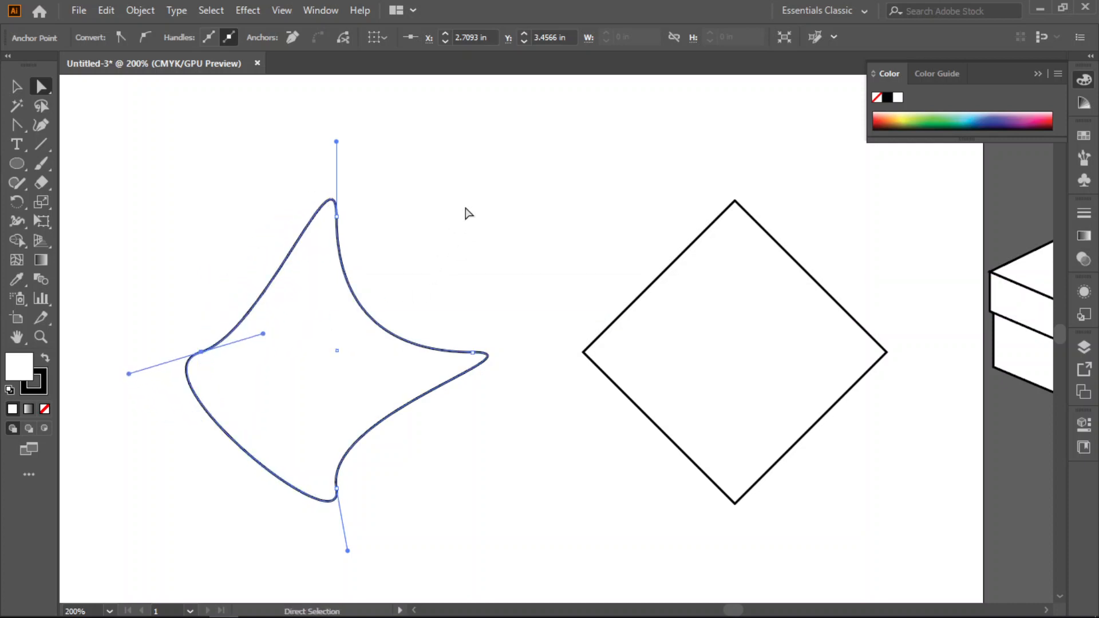
click(467, 213)
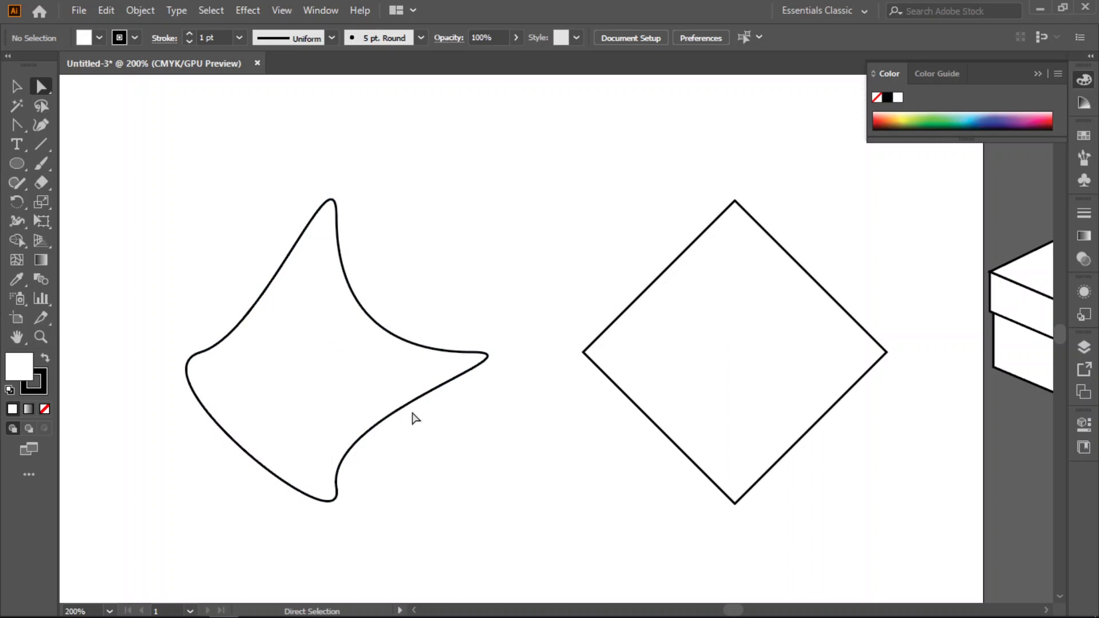
- Undo all the handle edits on the reshaped circle and deselect it
key(ctrl+z)
key(ctrl+z)
key(ctrl+z)
key(ctrl+z)
key(ctrl+z)
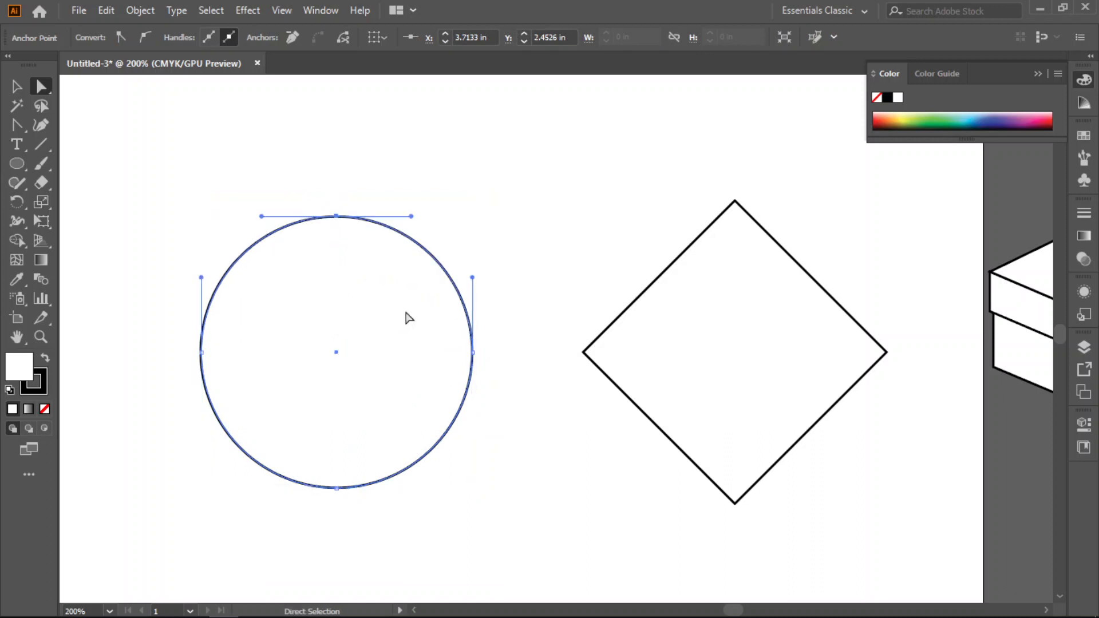
click(493, 208)
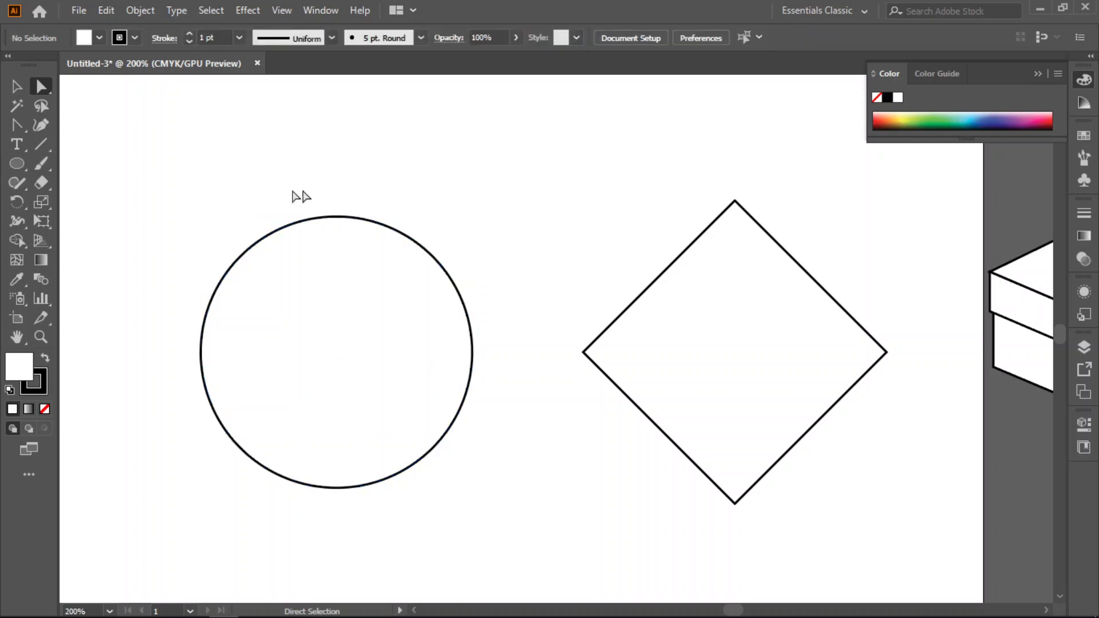
- Convert the circle's top and bottom anchor points into sharp corners with the Anchor Point tool
click(22, 129)
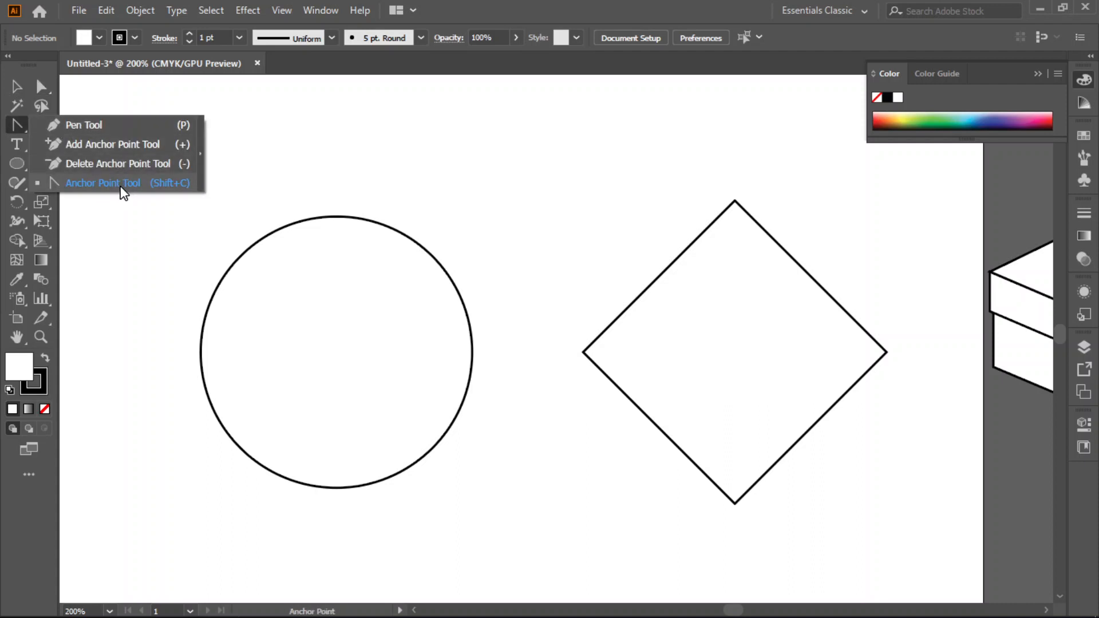
click(101, 183)
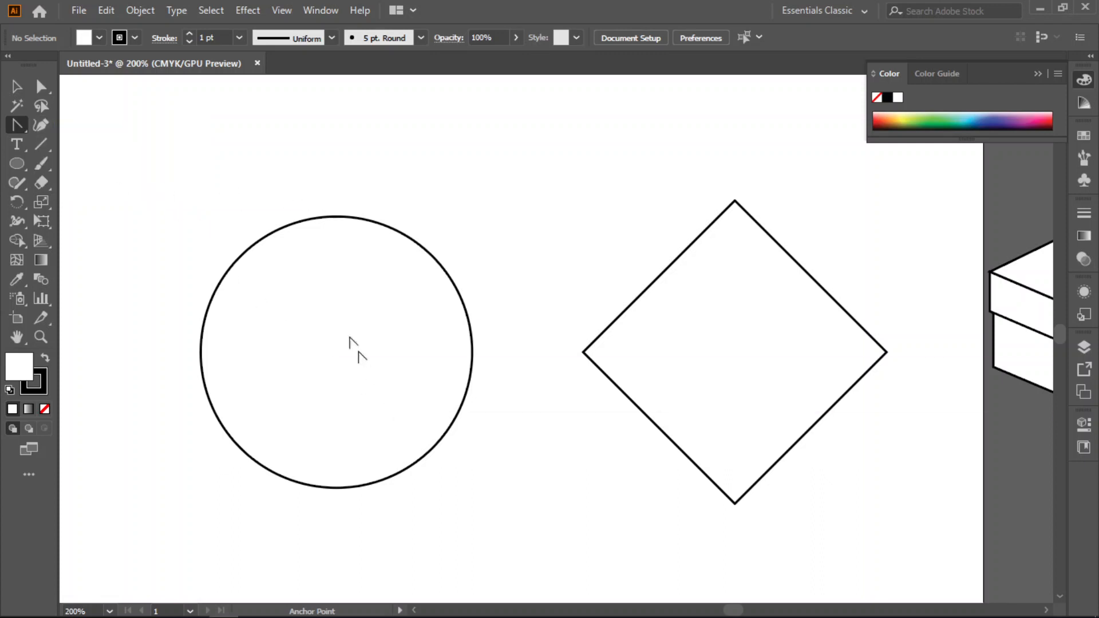
click(17, 87)
drag(187, 205, 359, 481)
click(18, 125)
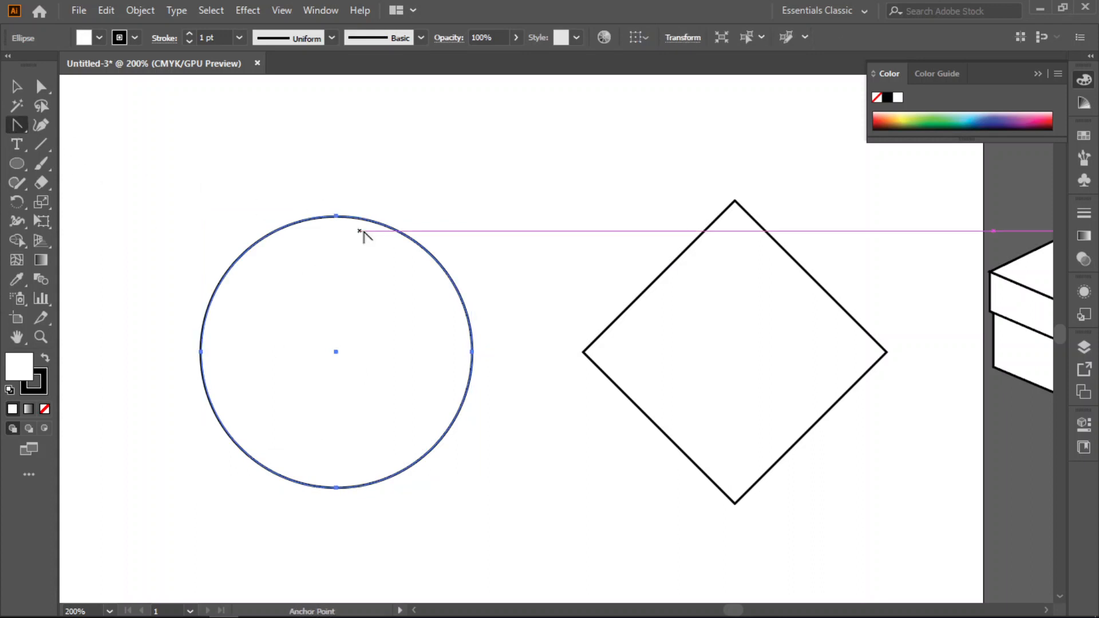
click(336, 216)
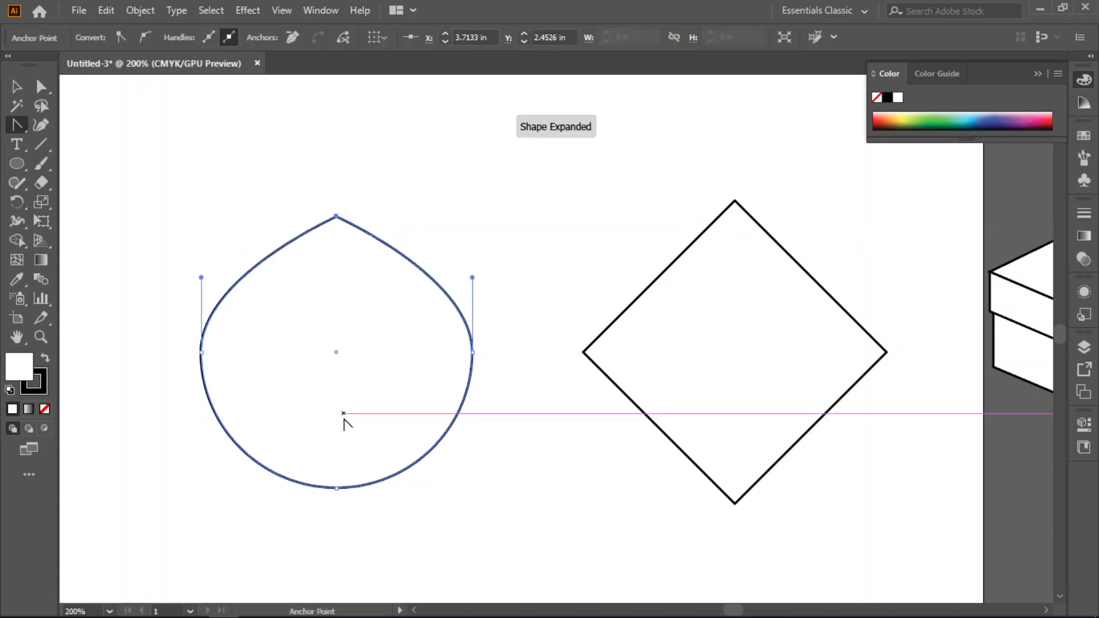
click(336, 488)
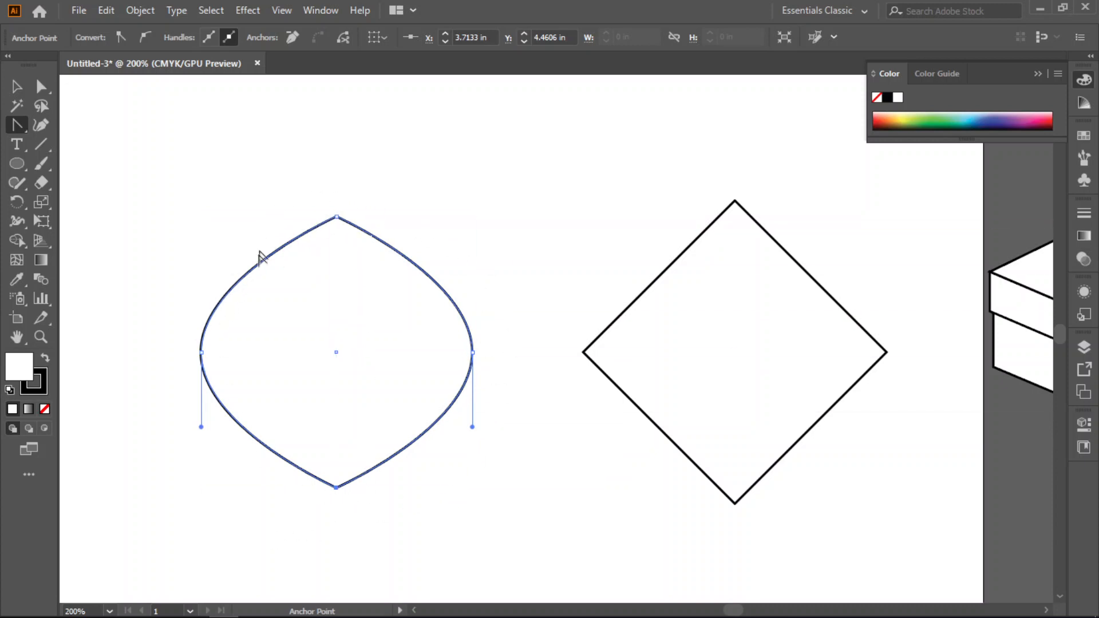
- Squeeze the pointed circle to half its width from its right side, forming a narrow leaf, and deselect it
click(15, 83)
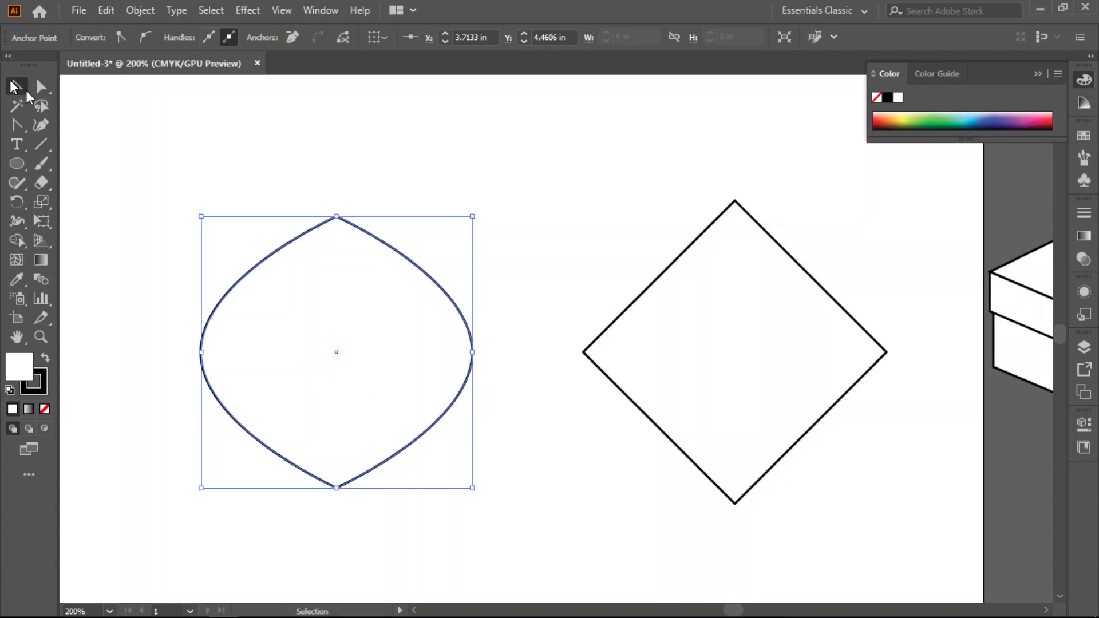
drag(474, 351, 336, 351)
click(430, 232)
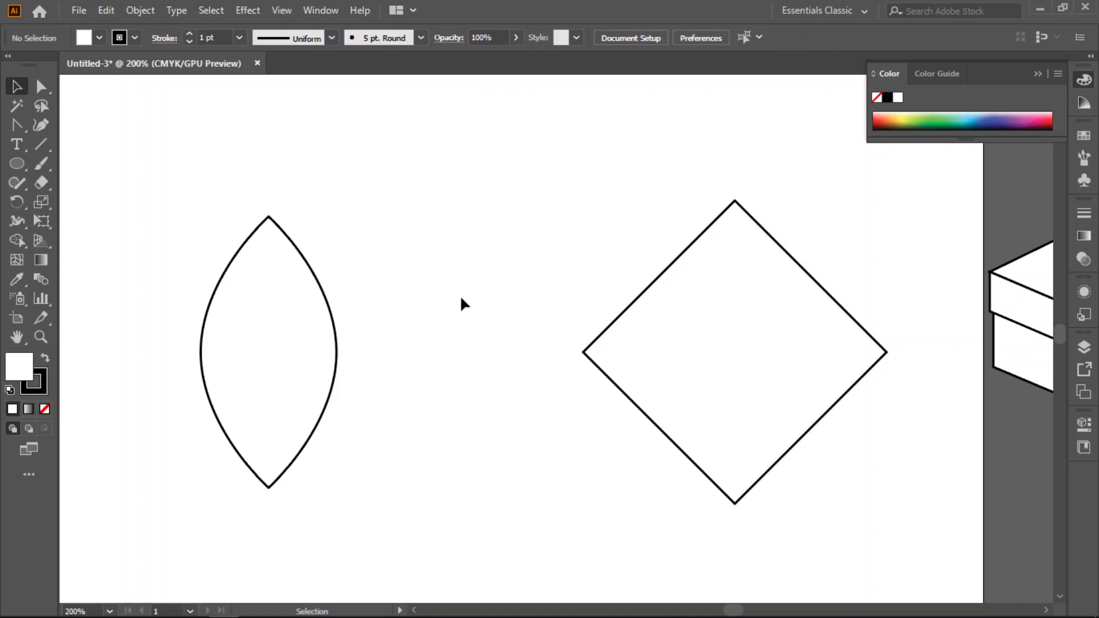
- Undo the leaf edits back to the plain circle, and undo the square's 45-degree rotation
key(ctrl+z)
key(ctrl+z)
key(ctrl+z)
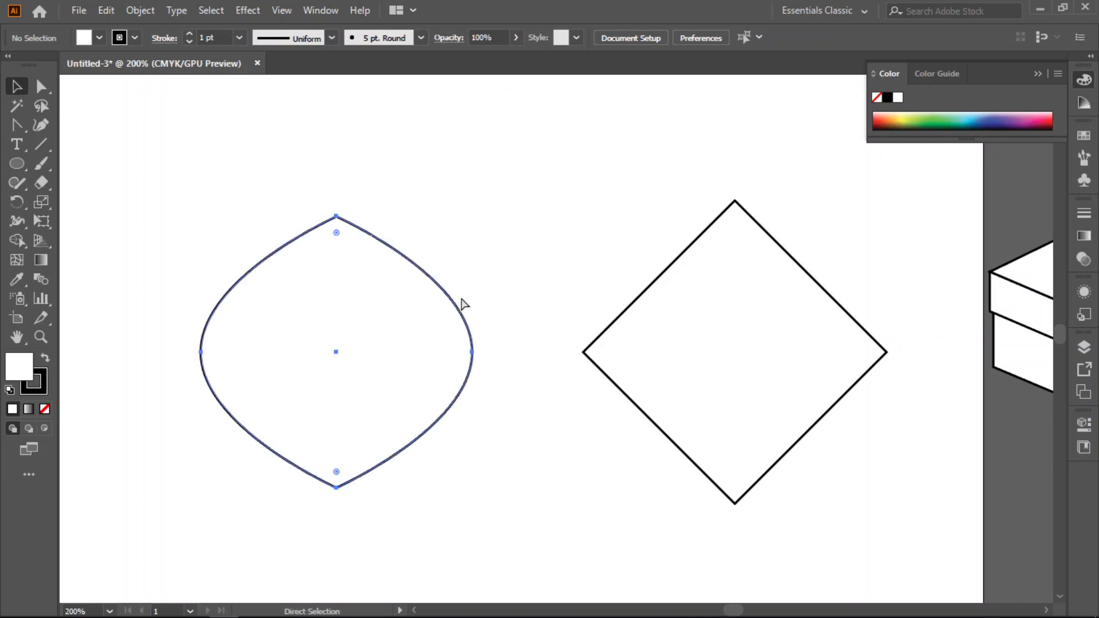
click(38, 86)
drag(13, 125, 50, 126)
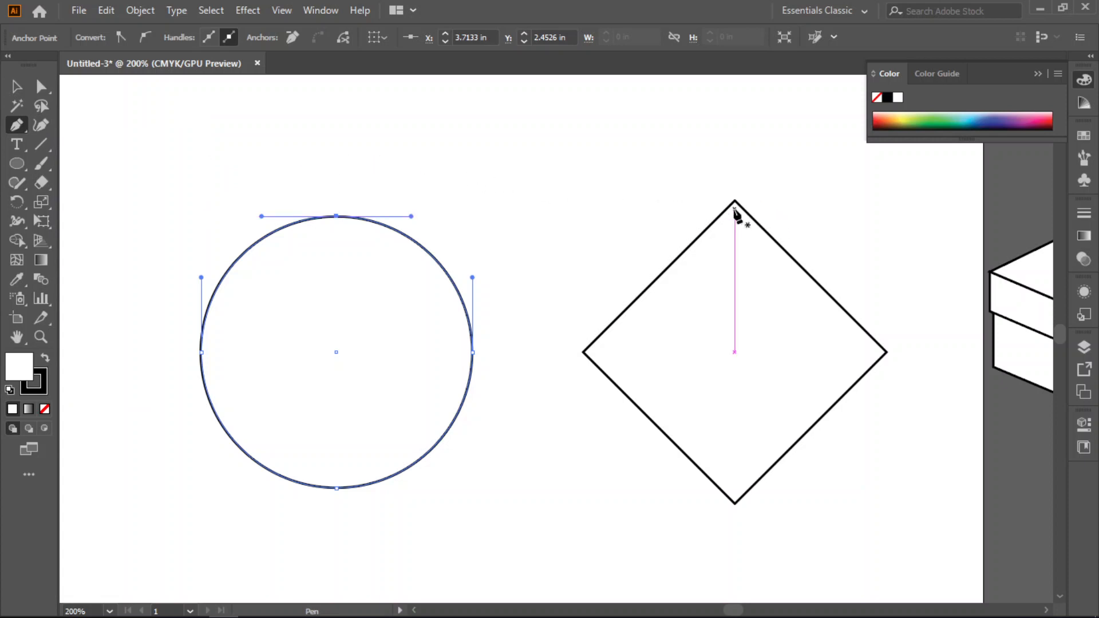
key(ctrl+z)
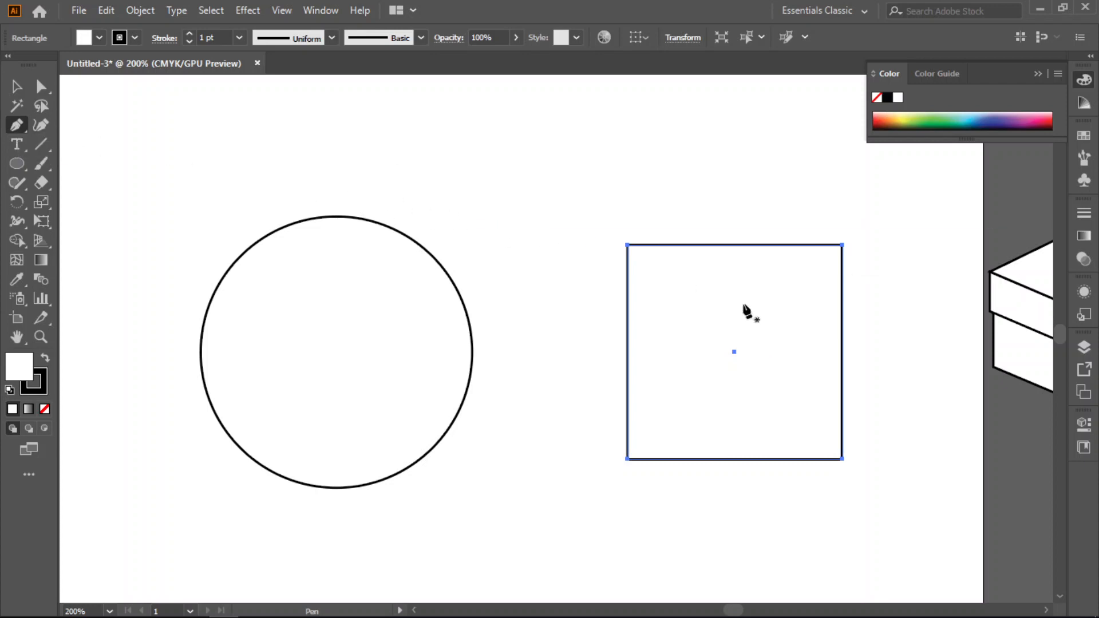
- Draw a closed, self-crossing five-point path between the circle and the square with the Pen tool
scroll(769, 302, up, 1)
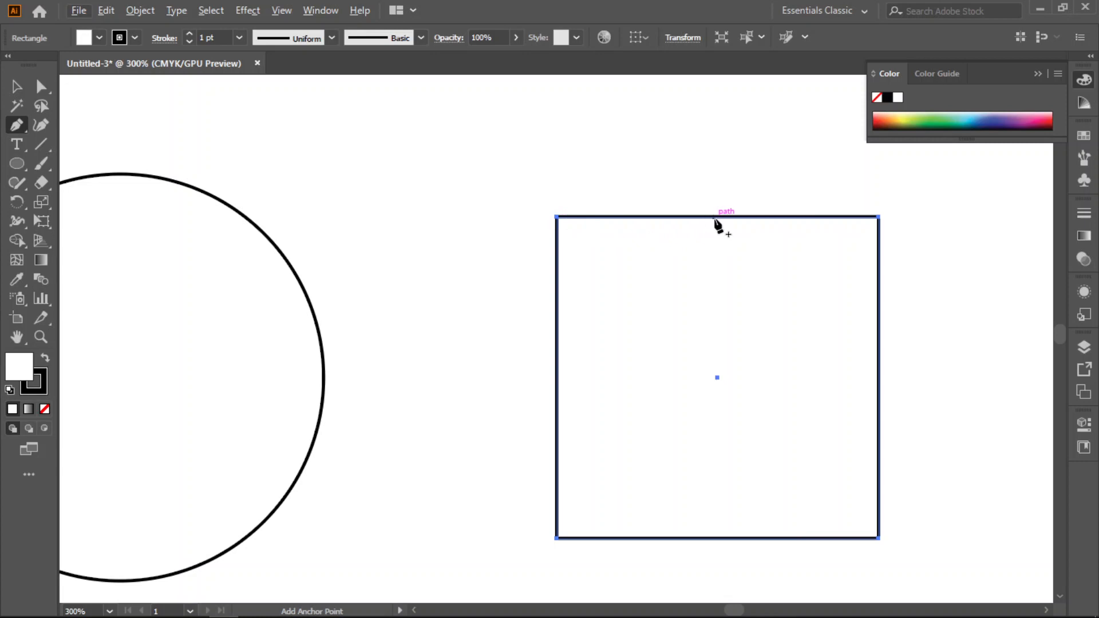
click(21, 128)
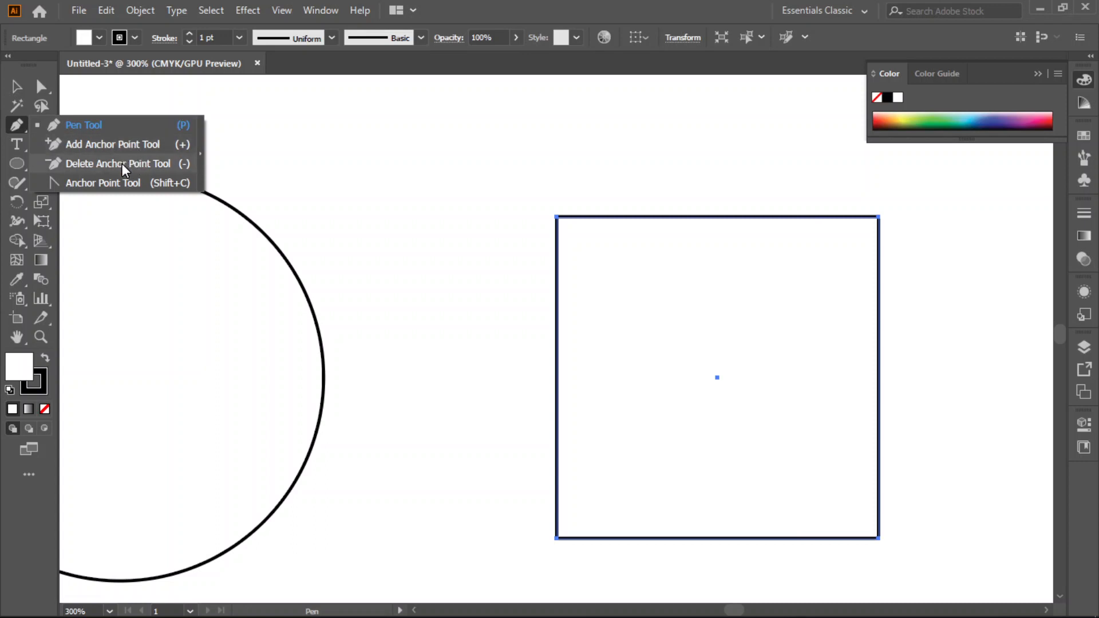
click(98, 125)
click(358, 133)
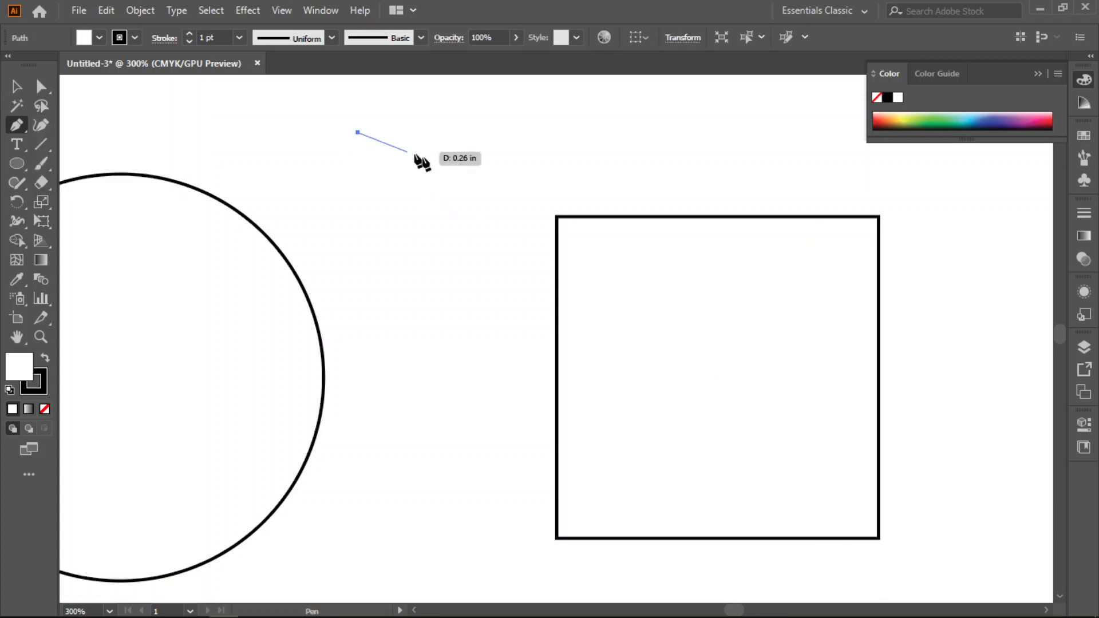
click(473, 174)
click(381, 255)
click(346, 174)
click(427, 125)
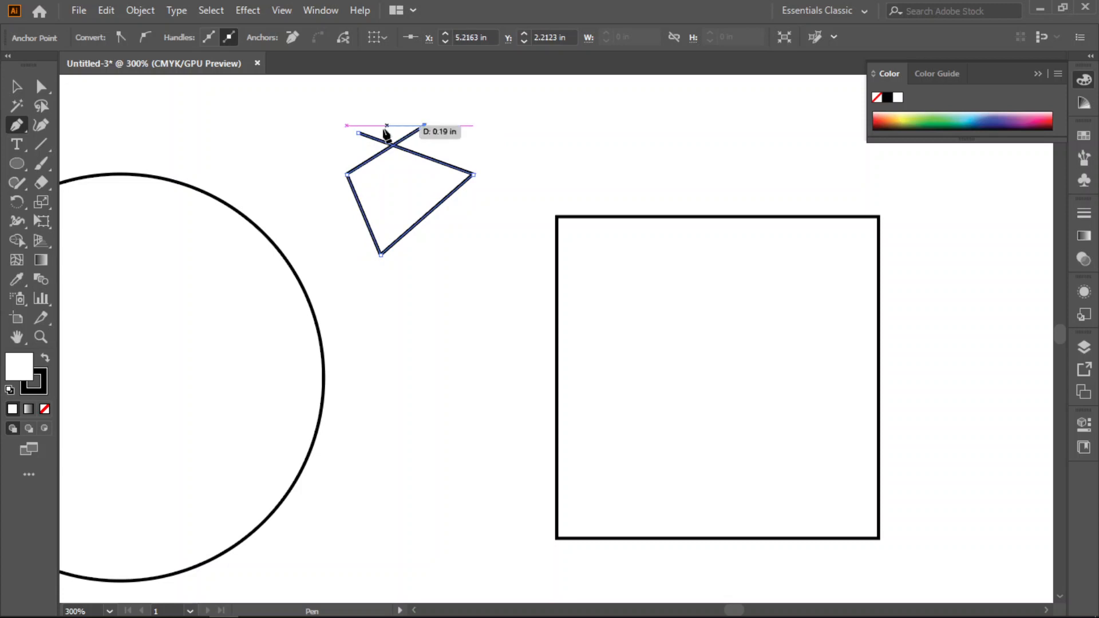
click(357, 133)
- Undo the drawing of the five-point path
key(ctrl+z)
key(ctrl+z)
key(ctrl+z)
key(ctrl+z)
key(ctrl+z)
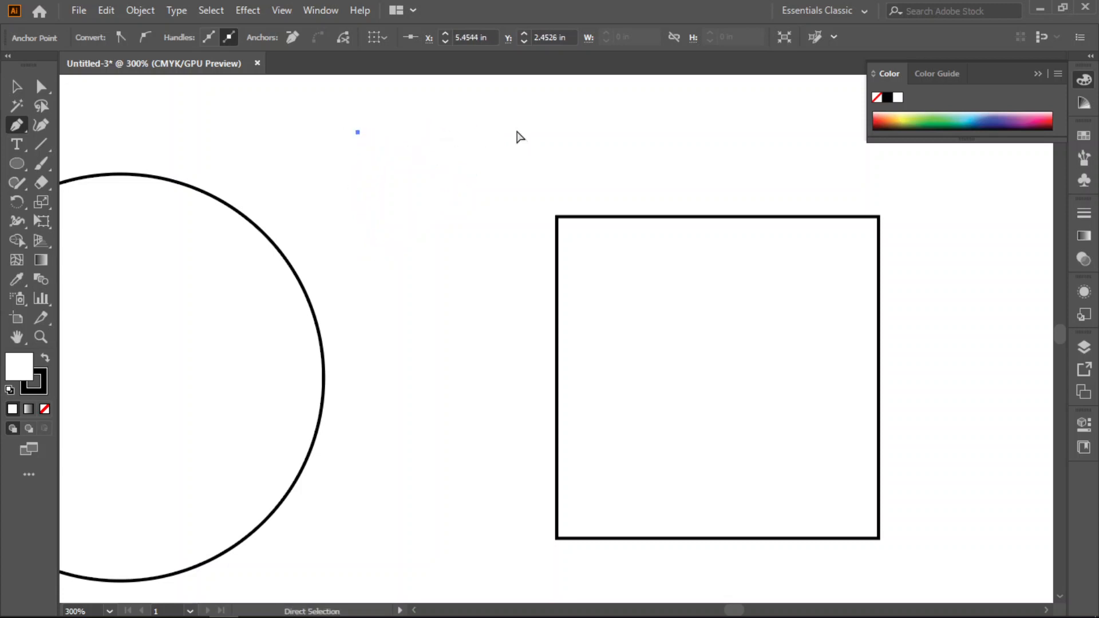
- Delete the square's top-left anchor point with the Pen tool, and undo the deletion
ctrl+click(590, 250)
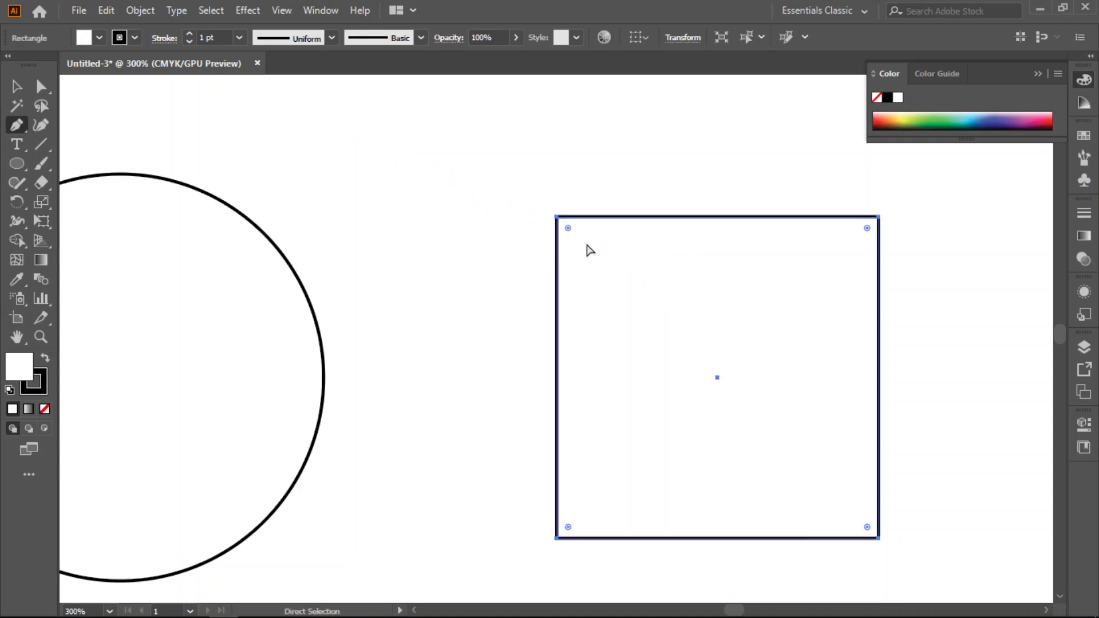
click(557, 217)
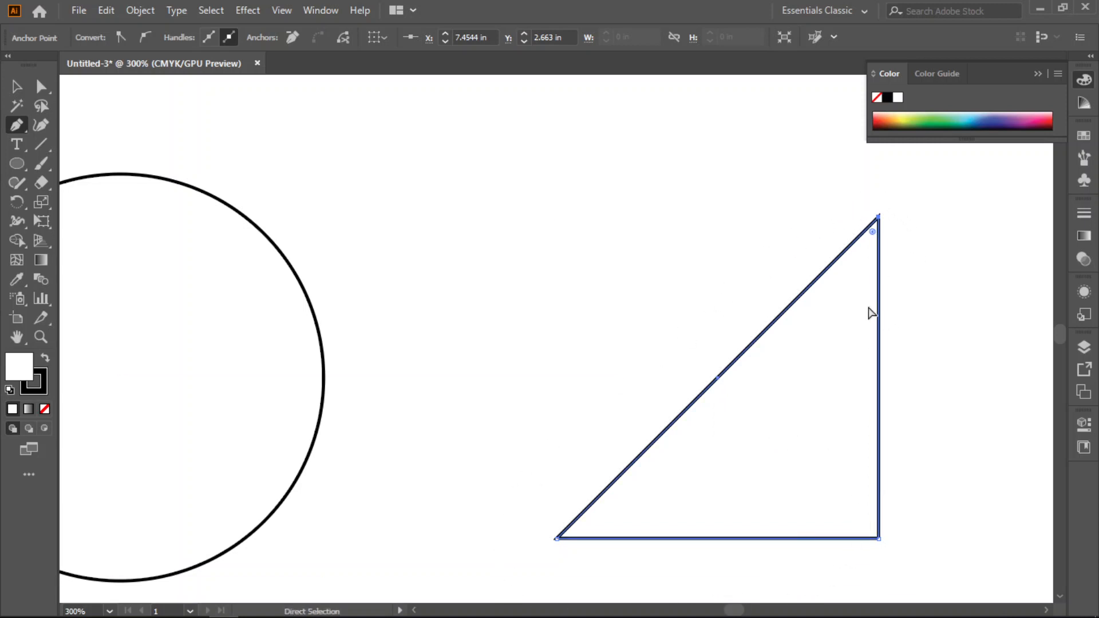
key(ctrl+z)
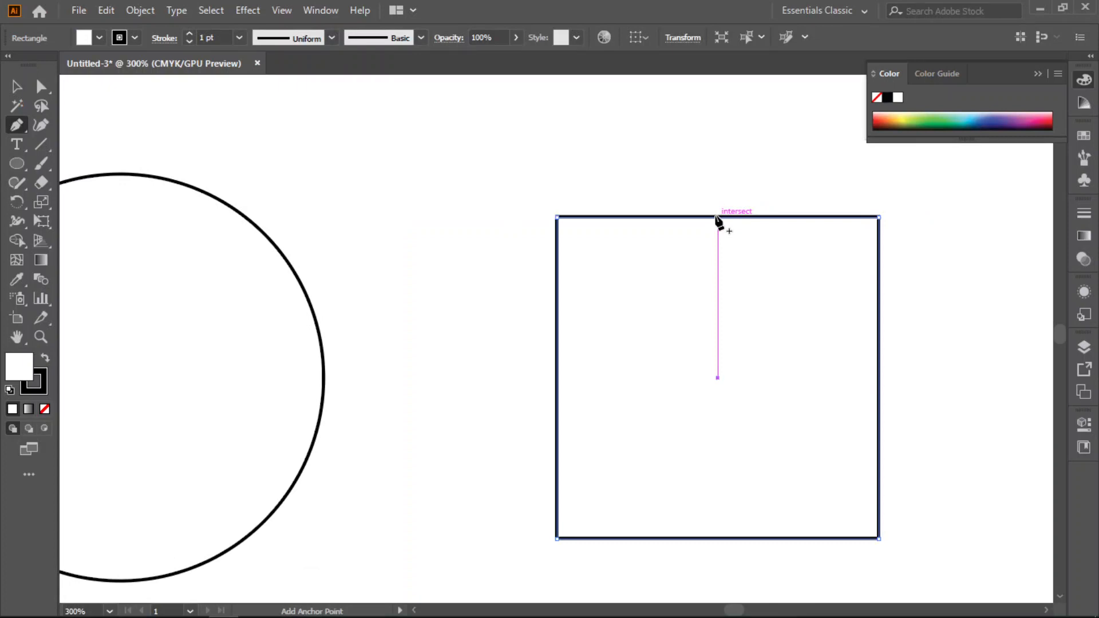
- Add an anchor point at the middle of the square's top edge and raise it to form a roof-like peak
click(717, 217)
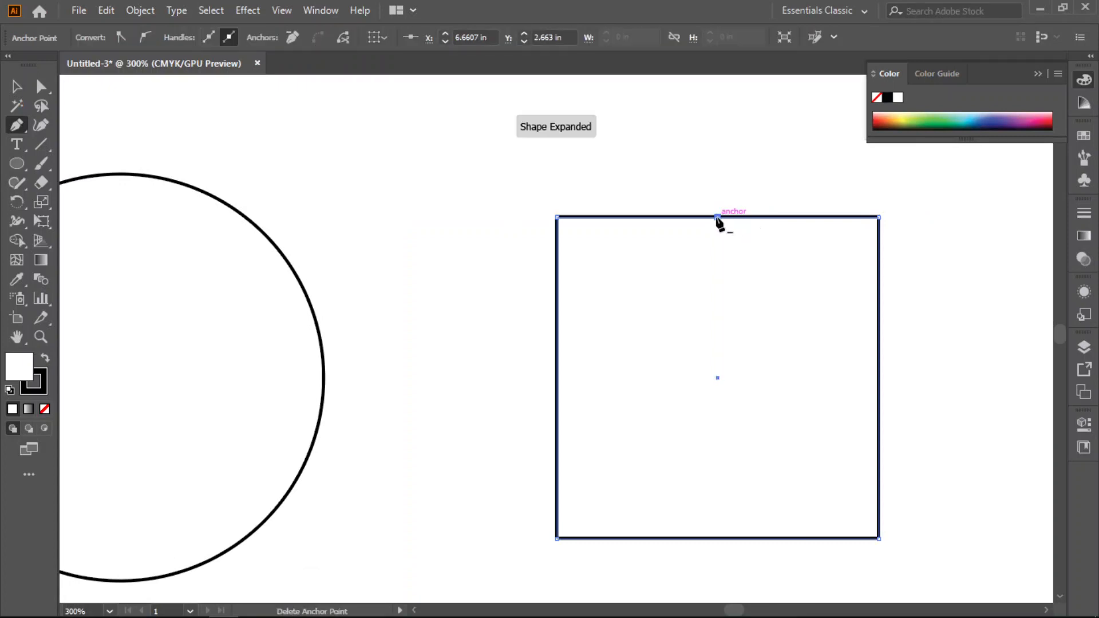
click(42, 86)
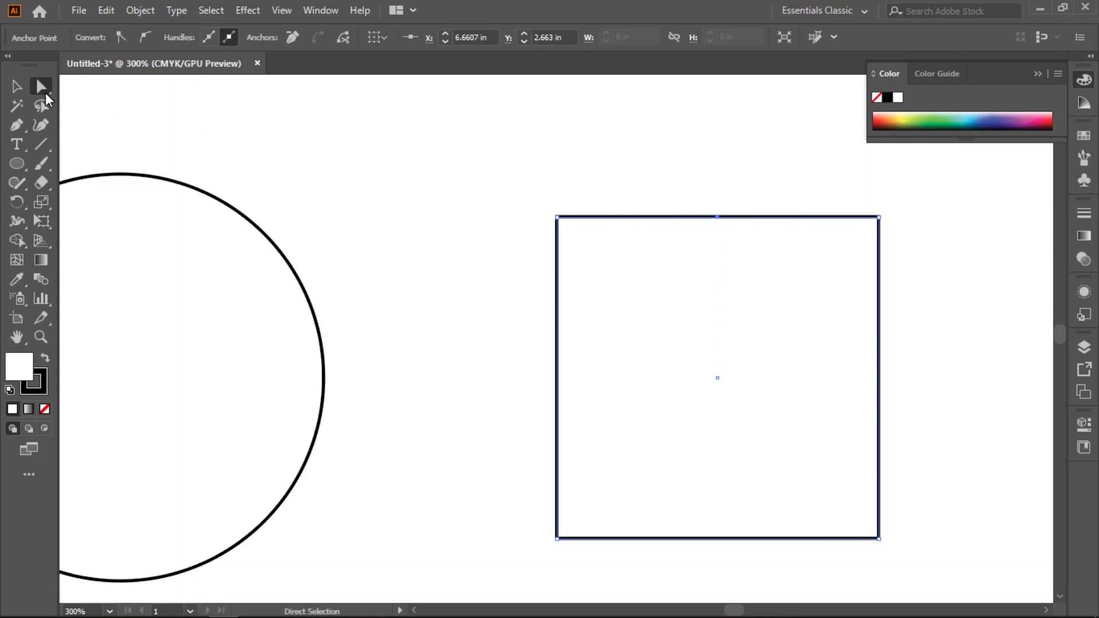
scroll(735, 298, up, 1)
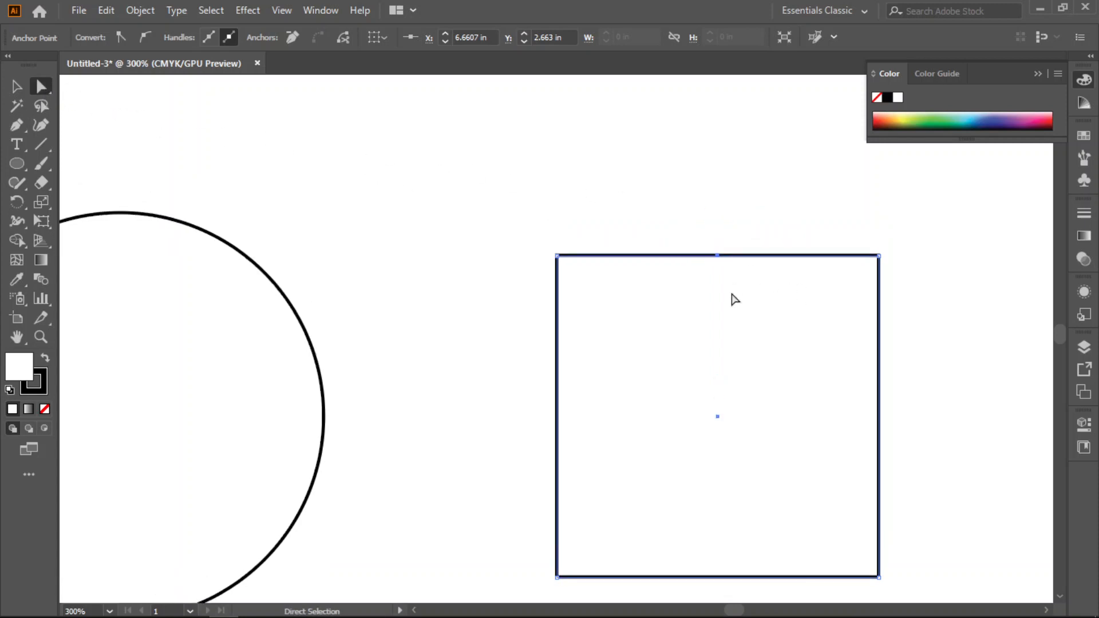
drag(717, 255, 717, 193)
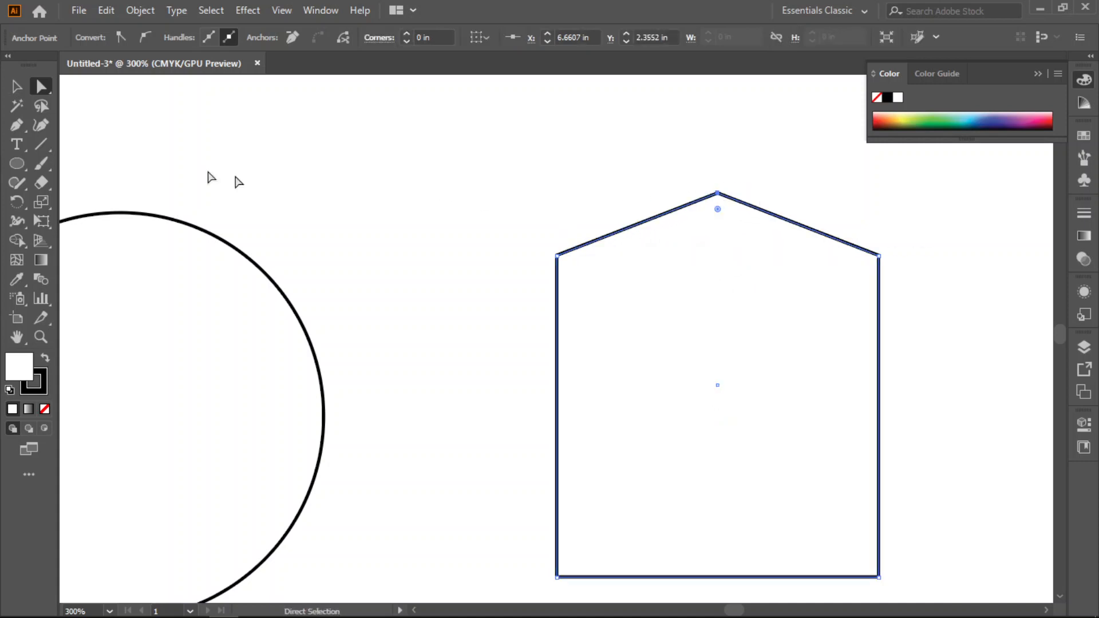
- Convert the peak into a smooth curve with horizontal handles, raise it slightly for a rounder arch, and deselect the shape
drag(16, 125, 116, 188)
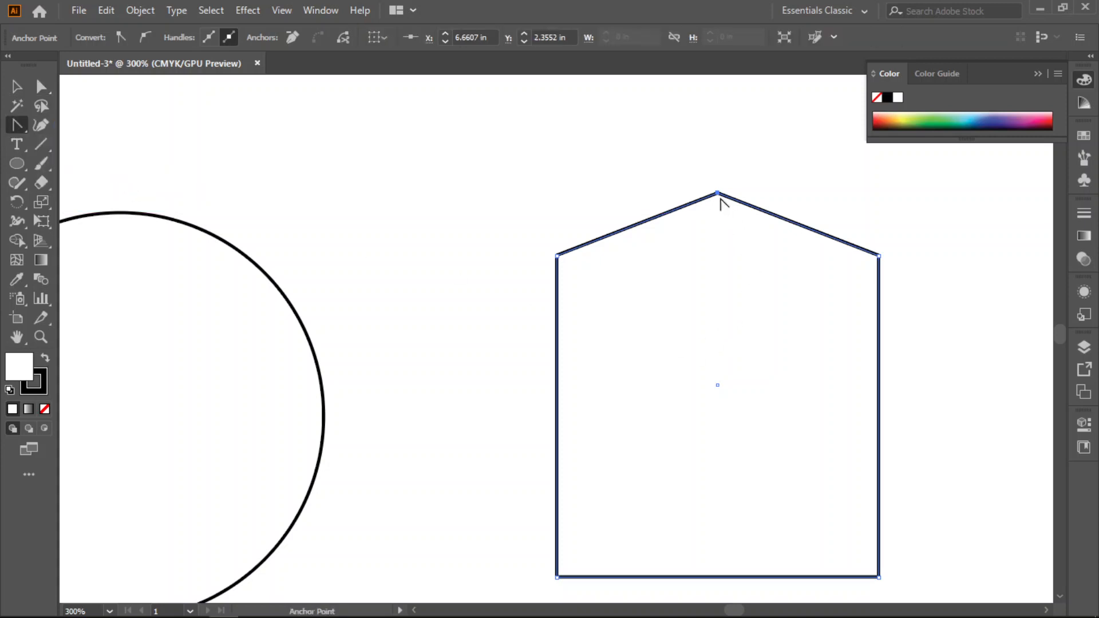
drag(717, 193, 838, 193)
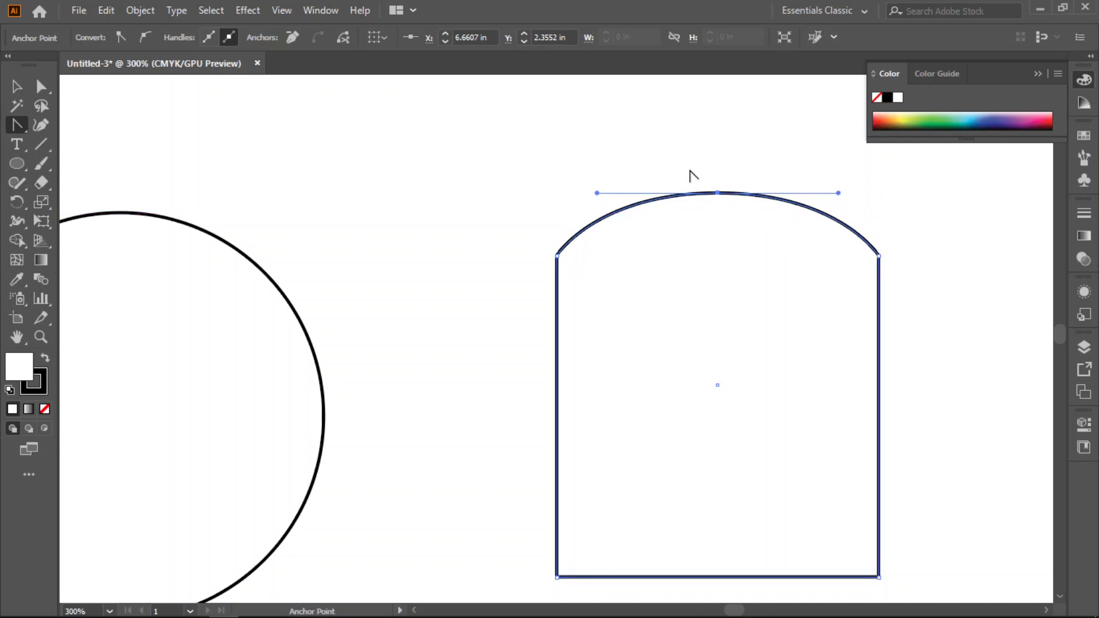
click(41, 86)
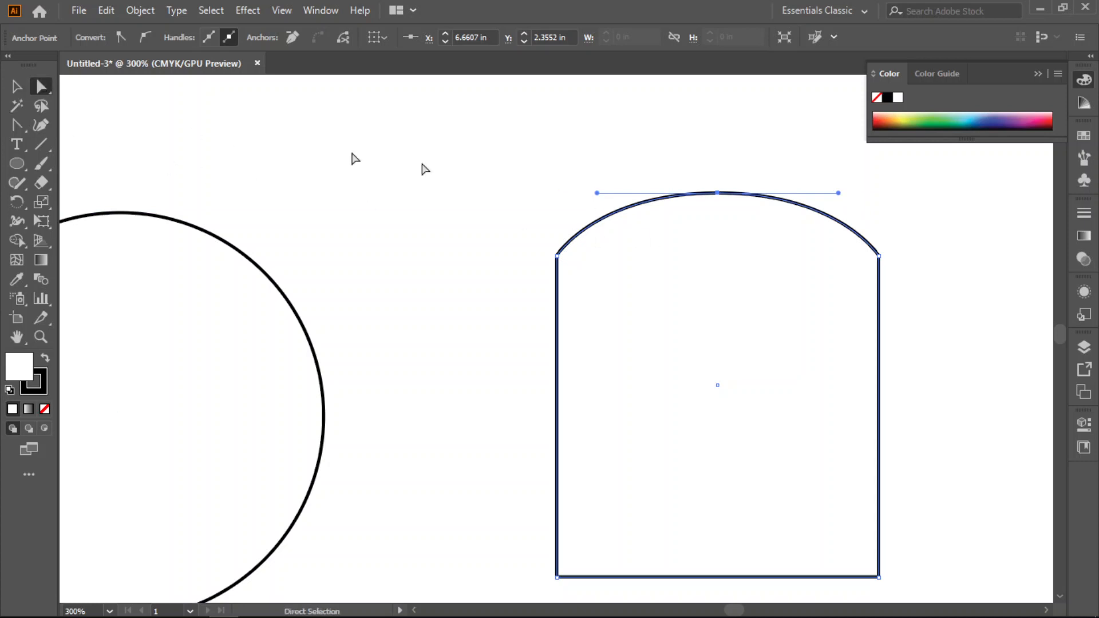
mouse_move(713, 196)
mouse_down()
mouse_move(723, 196)
mouse_move(720, 178)
mouse_up()
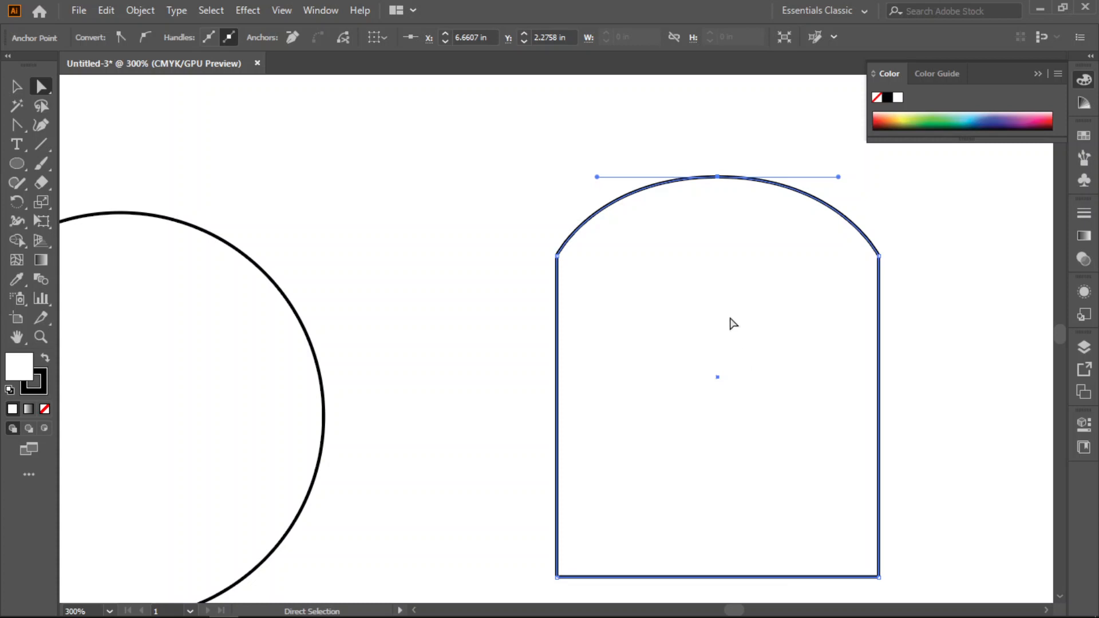
click(515, 312)
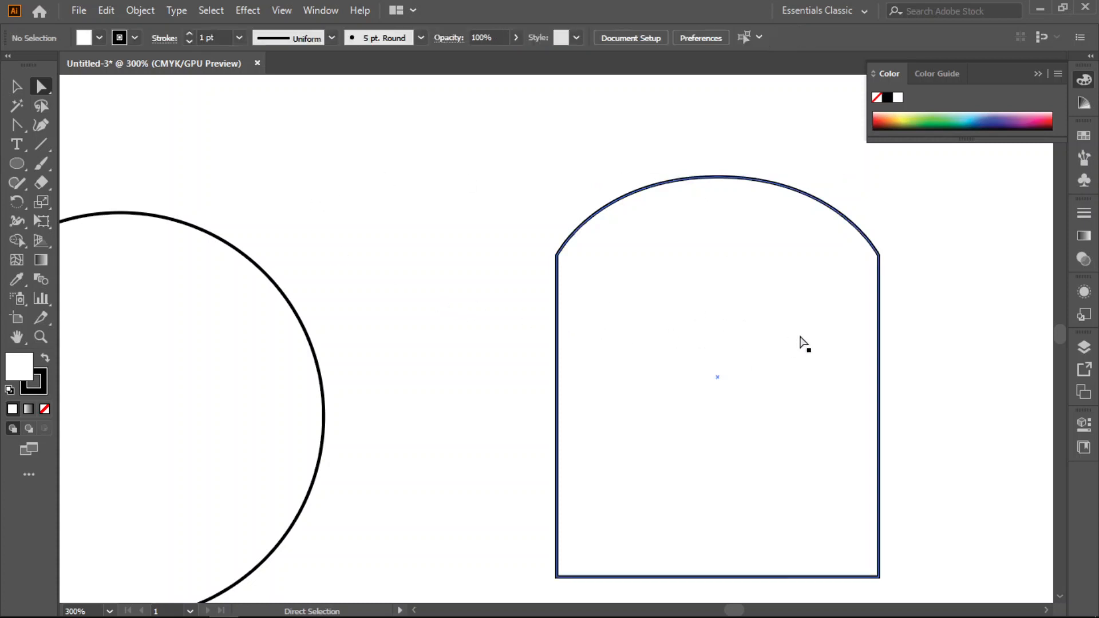
- Move the arched shape off the artboard, just above the lidded box
alt+scroll(716, 411, down, 2)
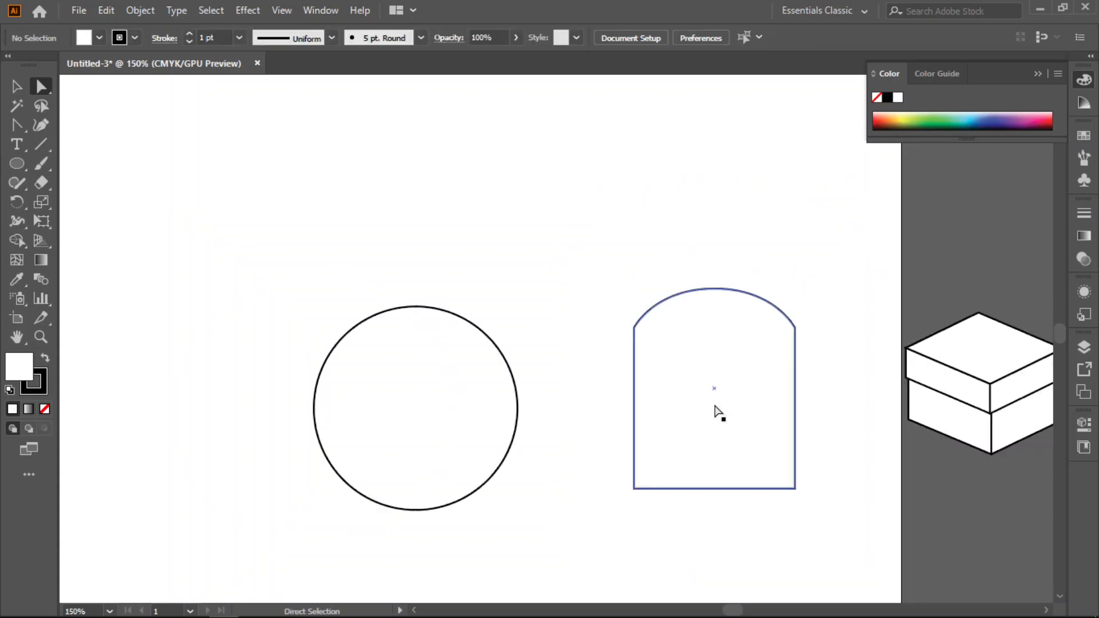
click(743, 351)
drag(728, 422, 995, 252)
- Delete the circle's top, bottom and right anchor points with the Pen tool, and undo the deletions
click(386, 349)
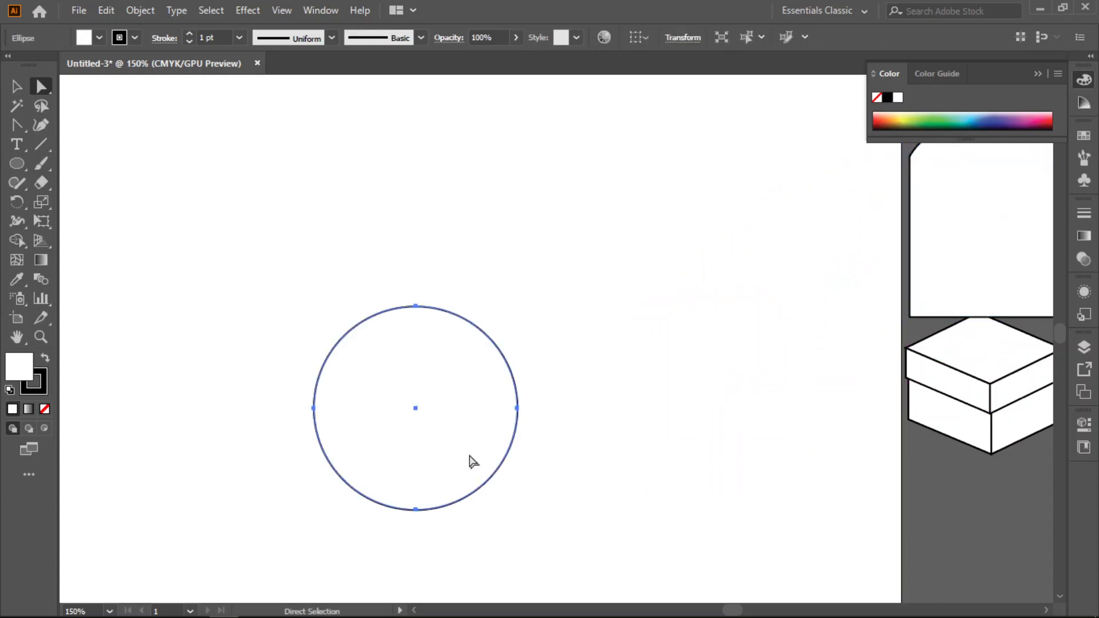
scroll(469, 458, down, 2)
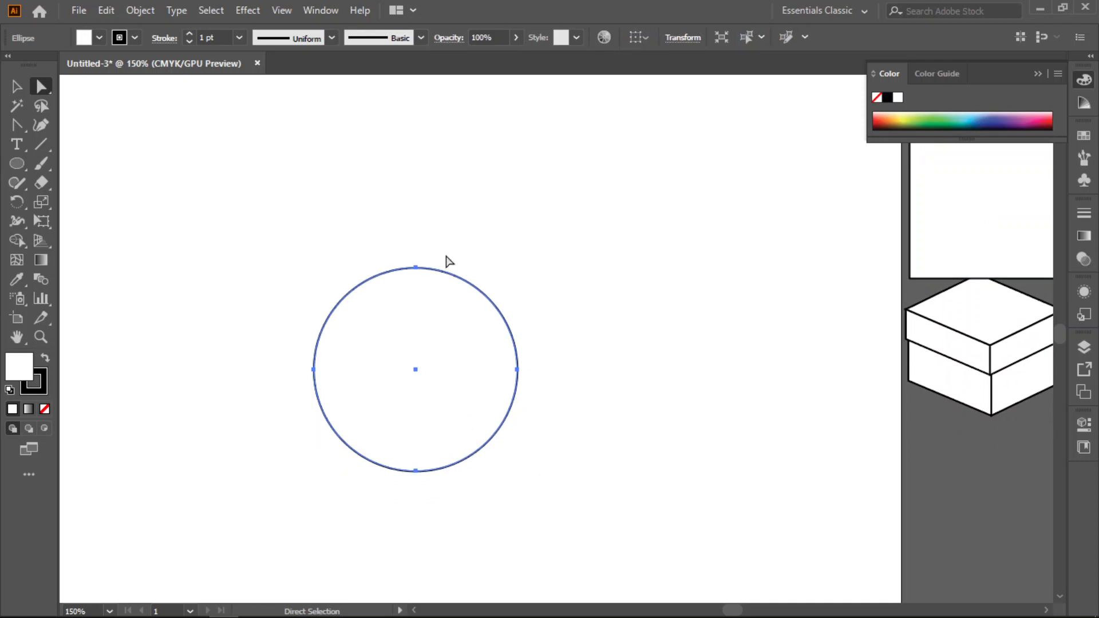
click(13, 123)
drag(13, 122, 65, 123)
click(415, 267)
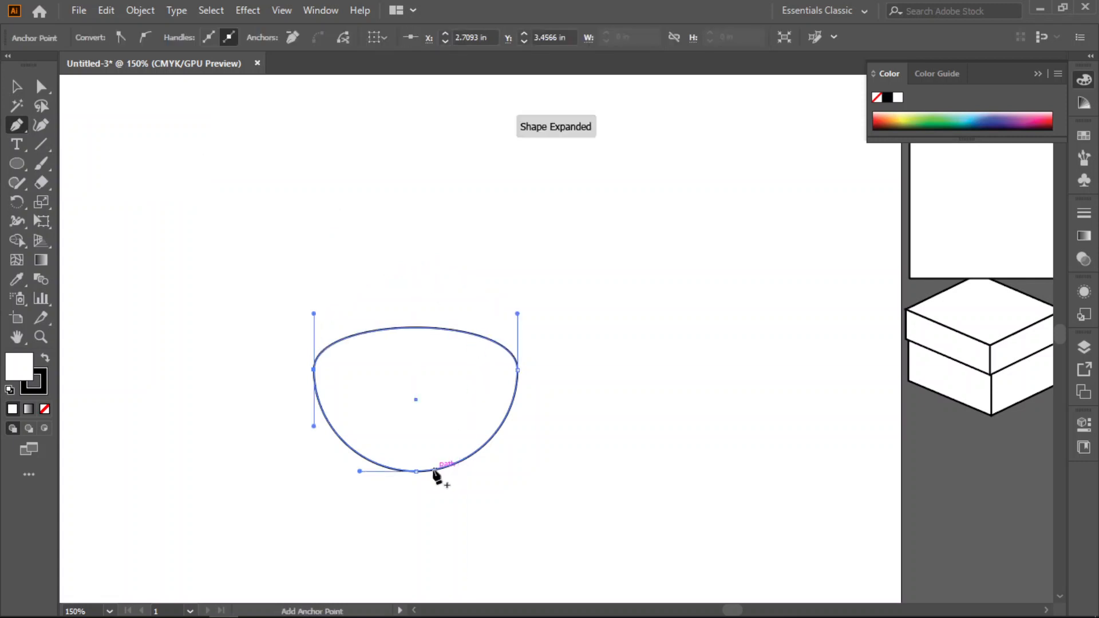
click(416, 471)
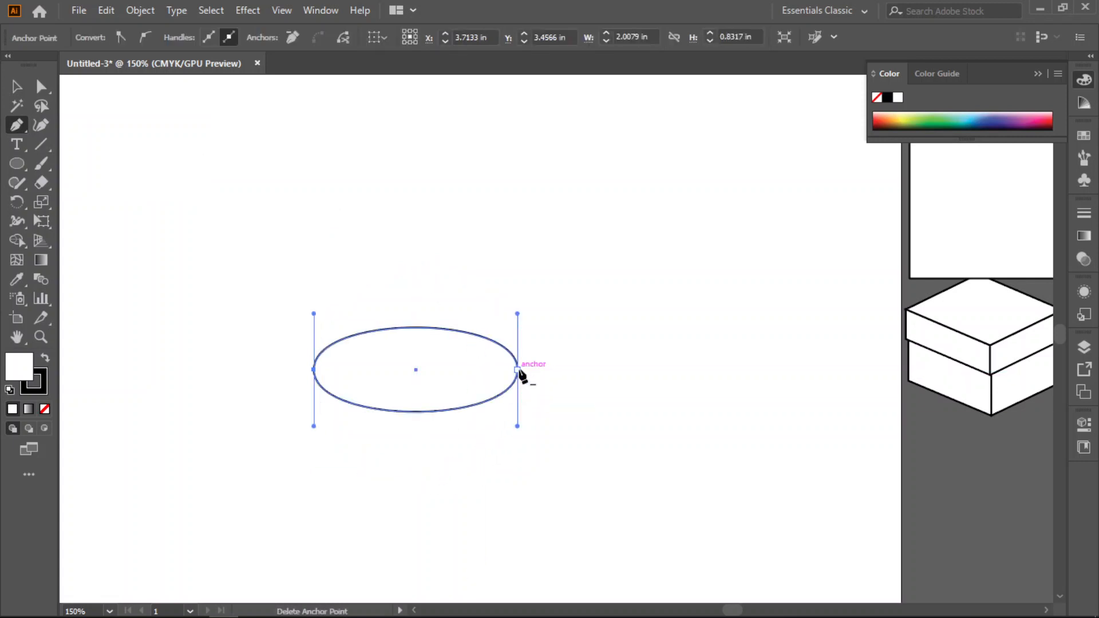
click(517, 369)
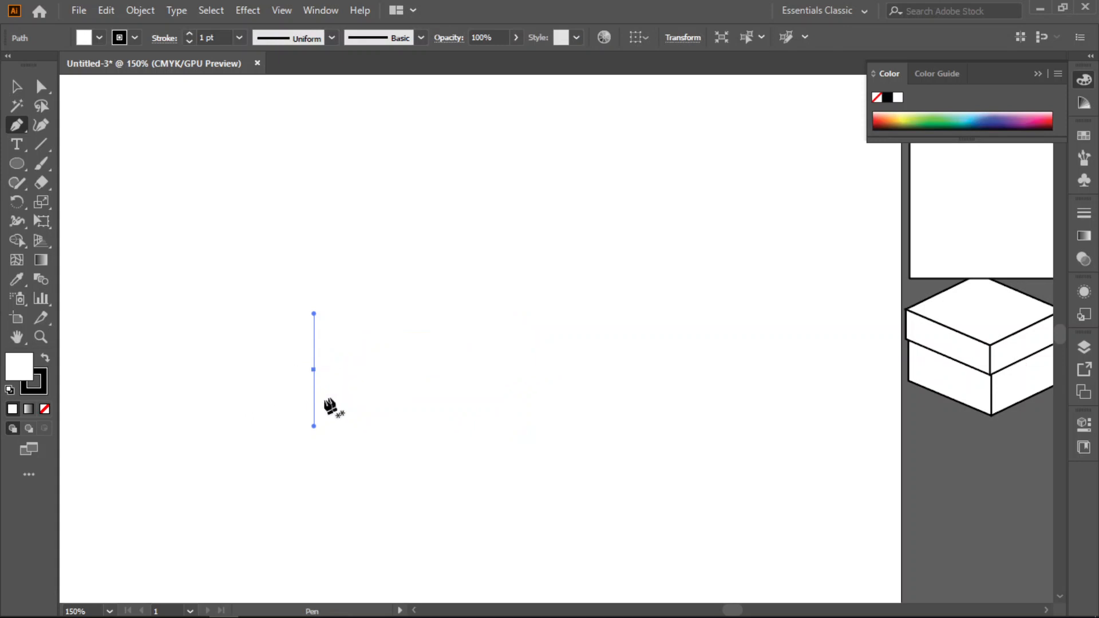
key(ctrl+z)
key(ctrl+z)
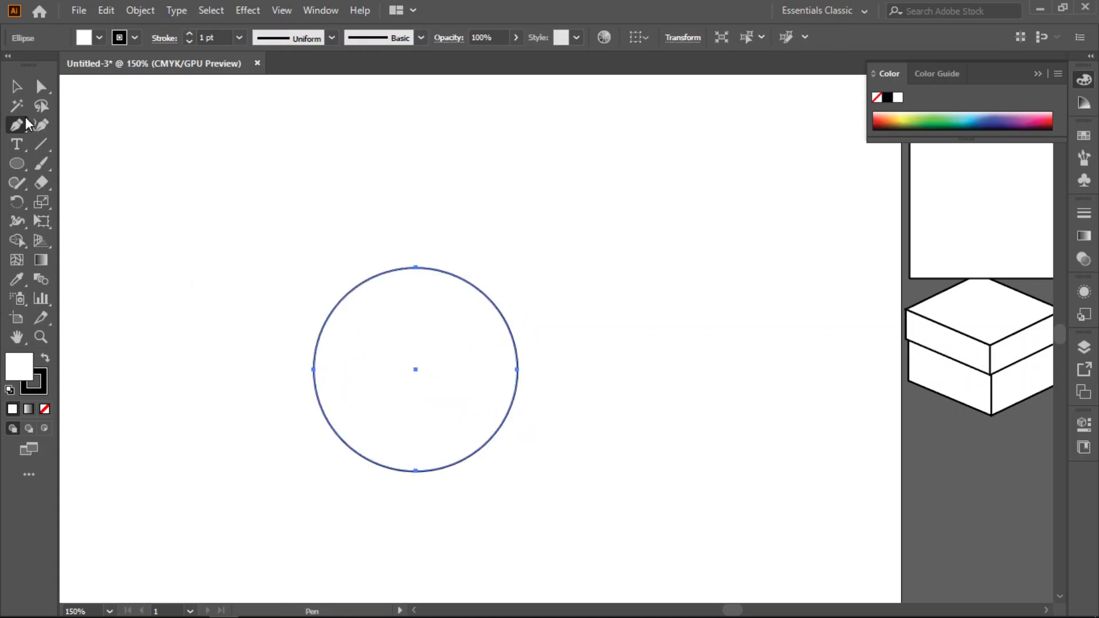
- Convert the circle's top, right, bottom and left anchor points into corners with the Anchor Point tool to form a diamond
drag(19, 121, 98, 187)
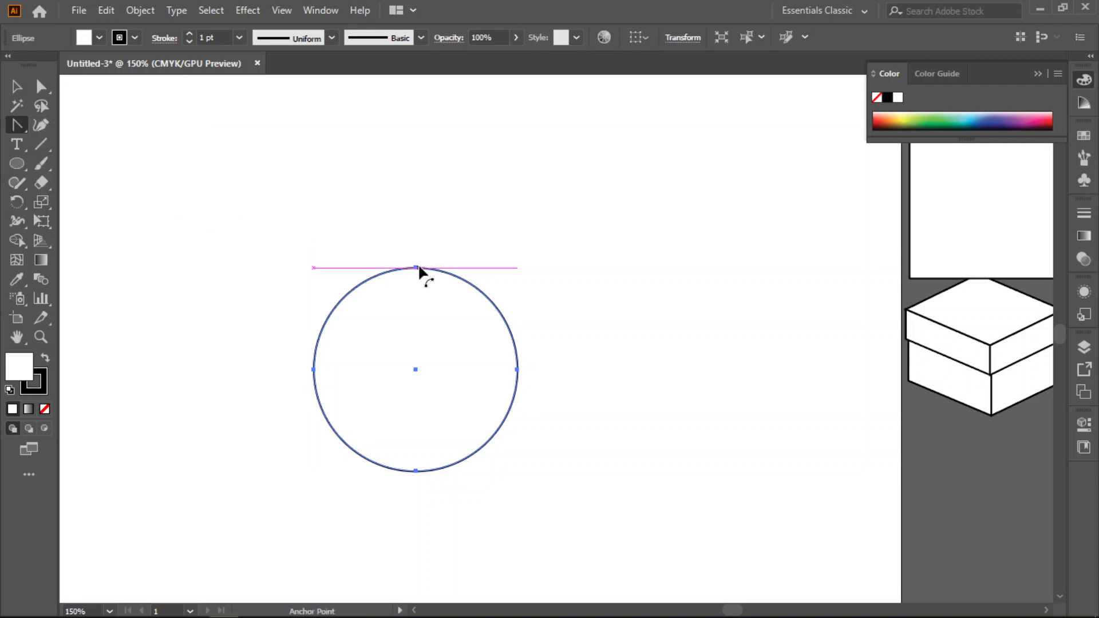
click(418, 267)
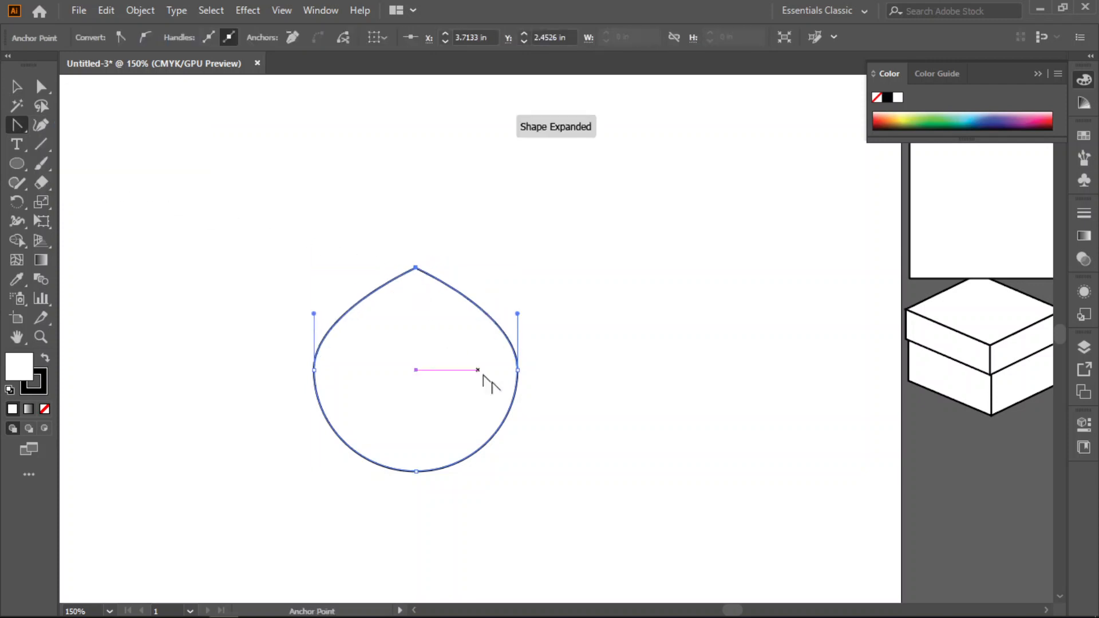
click(518, 370)
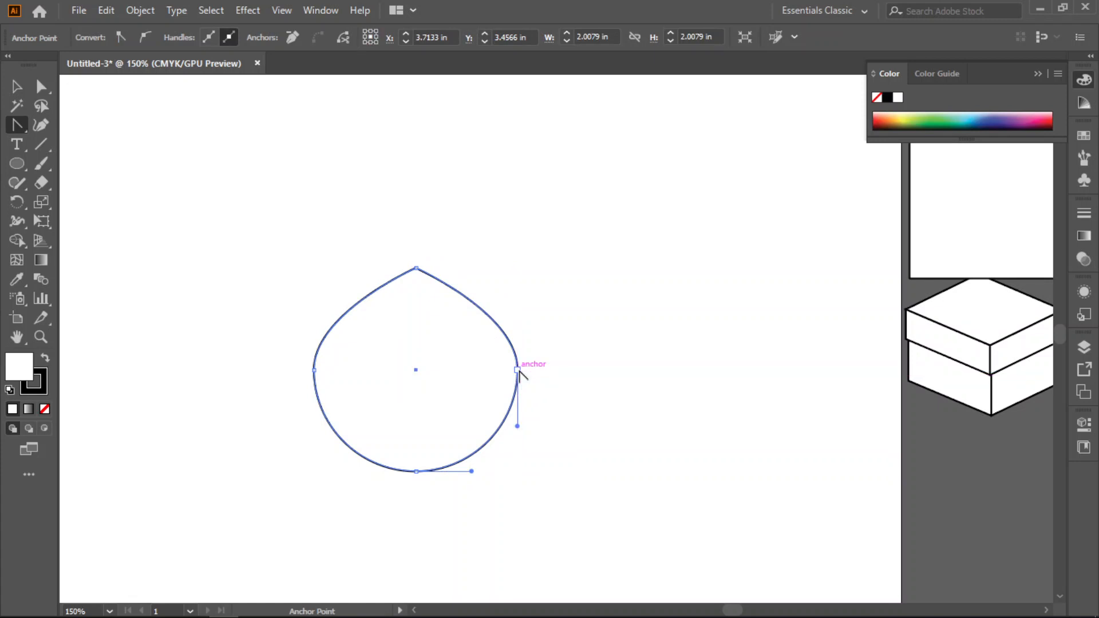
click(518, 370)
click(416, 471)
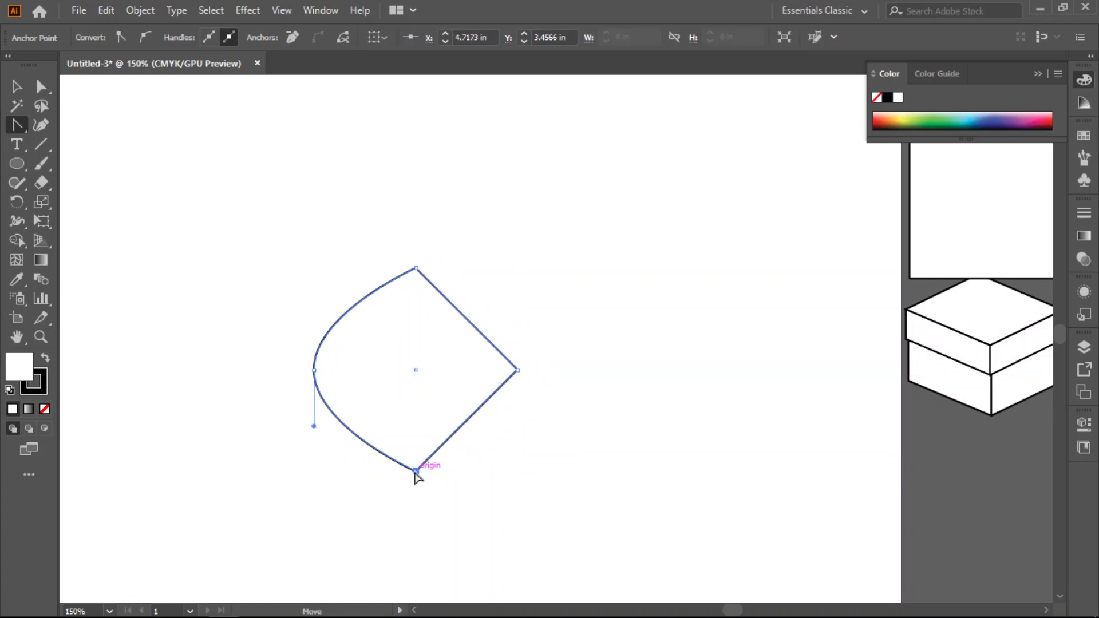
click(313, 371)
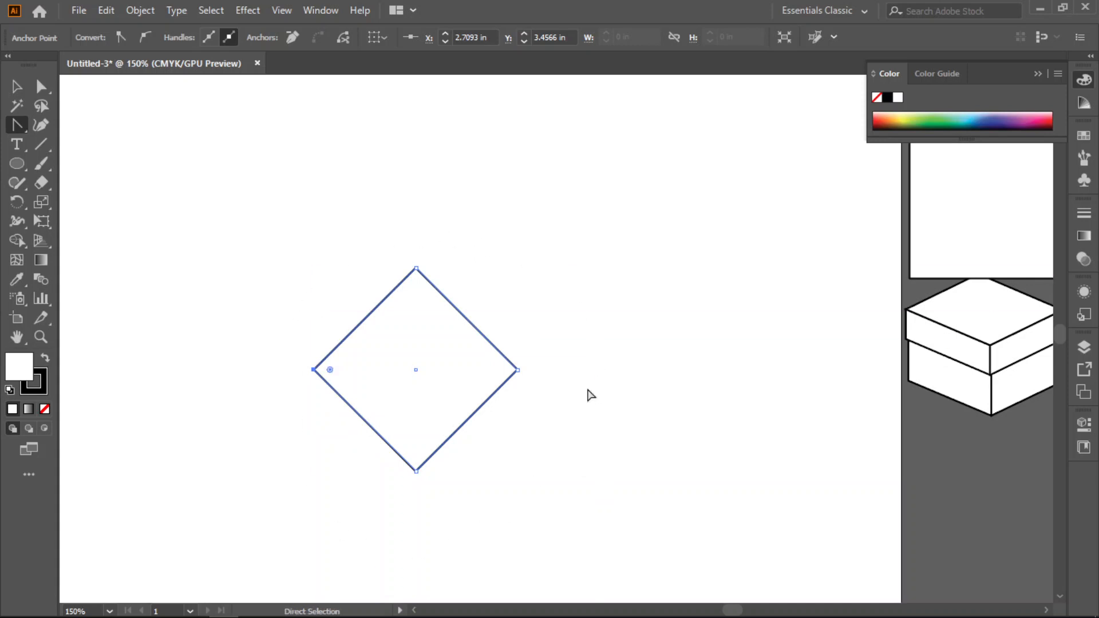
- Undo the four corner conversions on the diamond
key(ctrl+z)
key(ctrl+z)
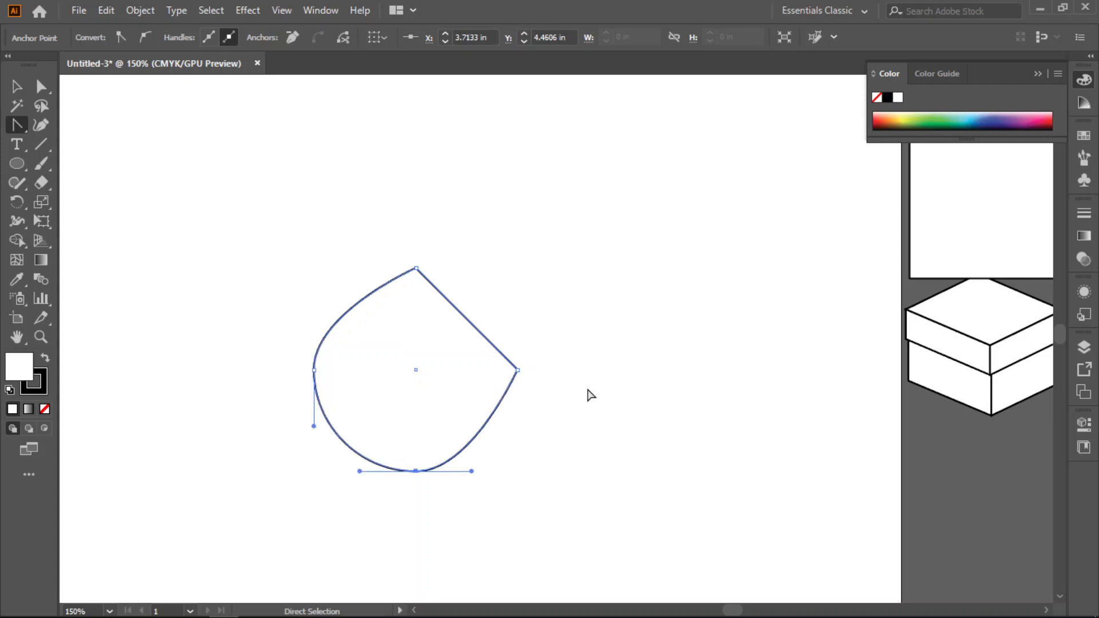
key(ctrl+z)
key(ctrl+z)
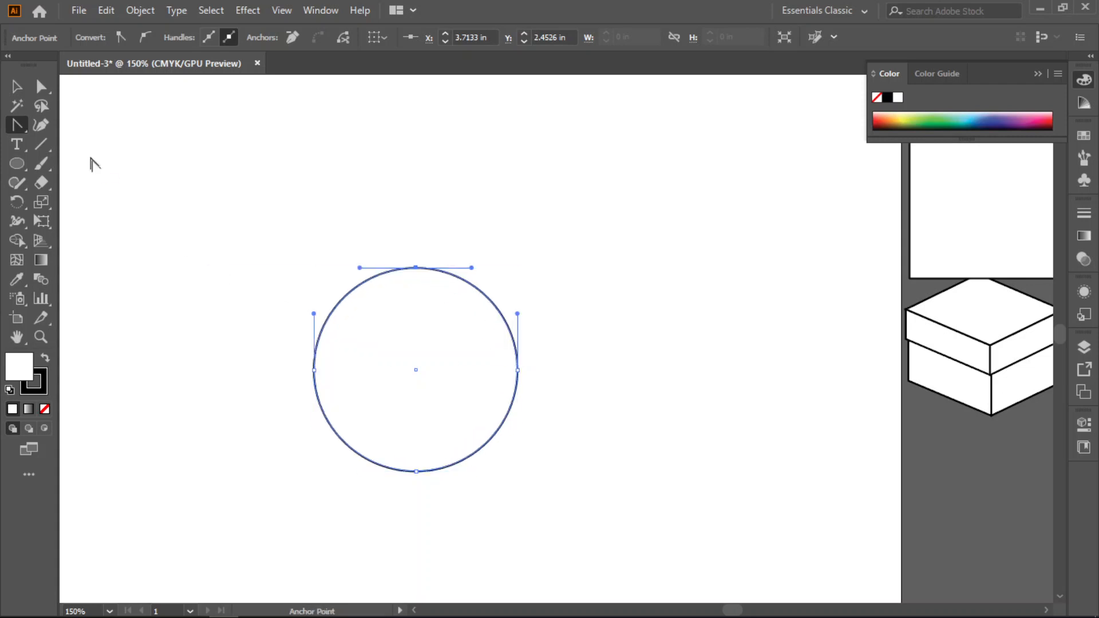
- Select the whole circle and delete it from the artboard
key(v)
drag(228, 201, 549, 522)
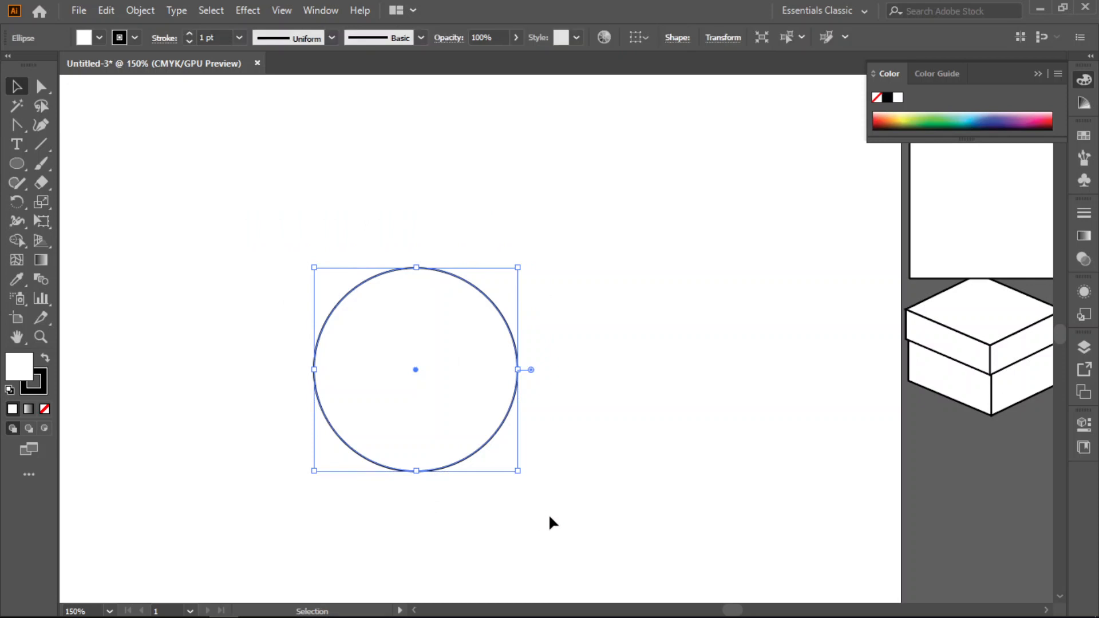
key(Delete)
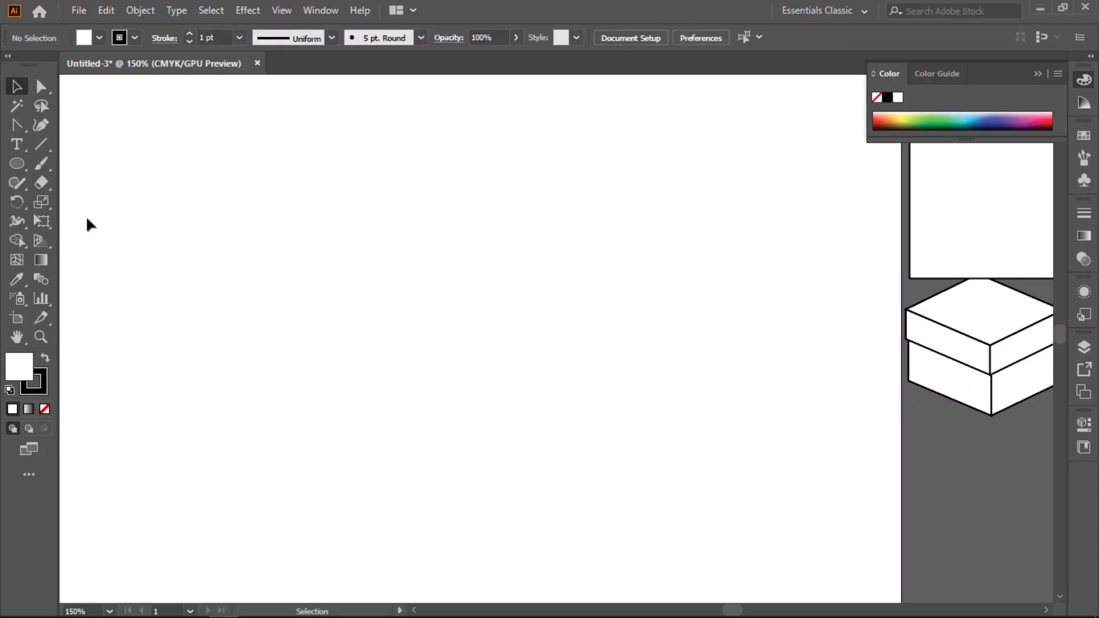
- Draw a tall ellipse and lower its left and right anchor points together to form an egg shape
click(17, 165)
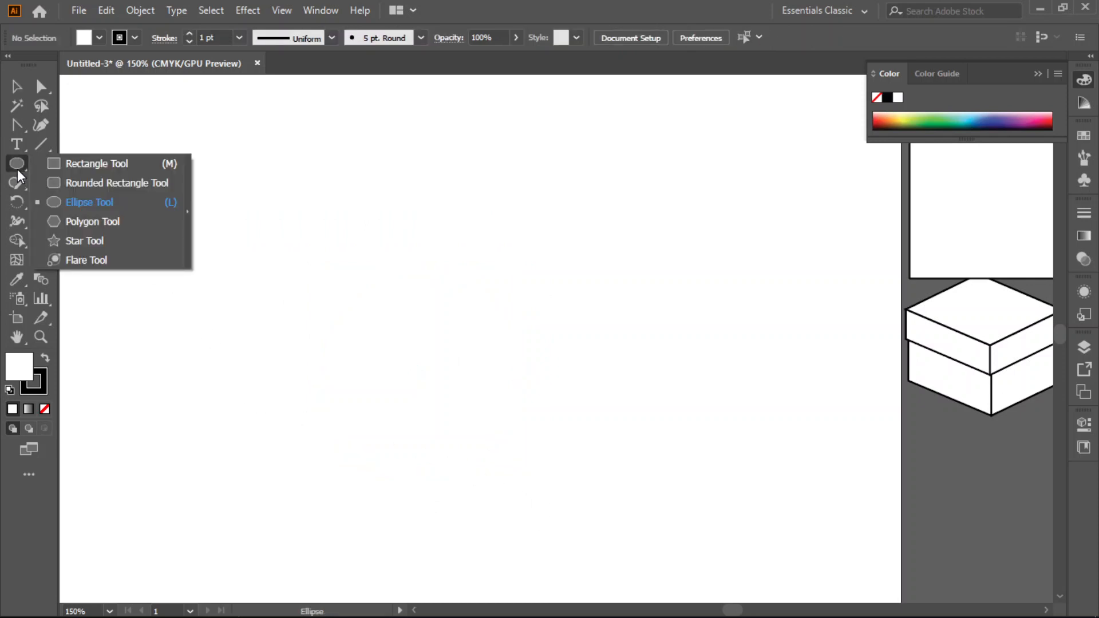
click(91, 202)
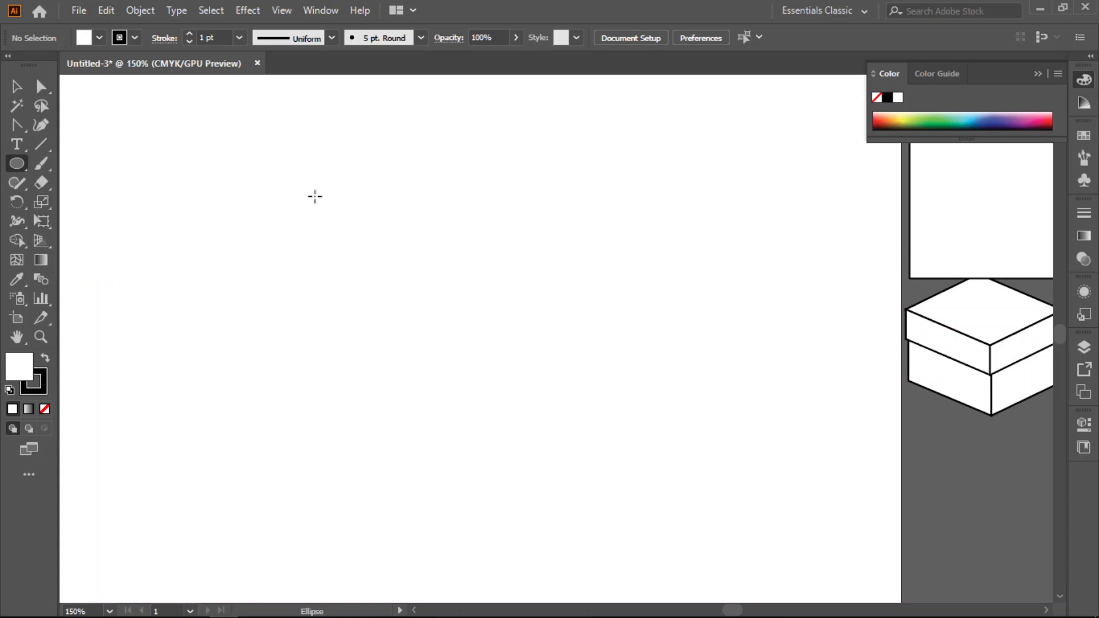
drag(326, 177, 541, 452)
click(40, 85)
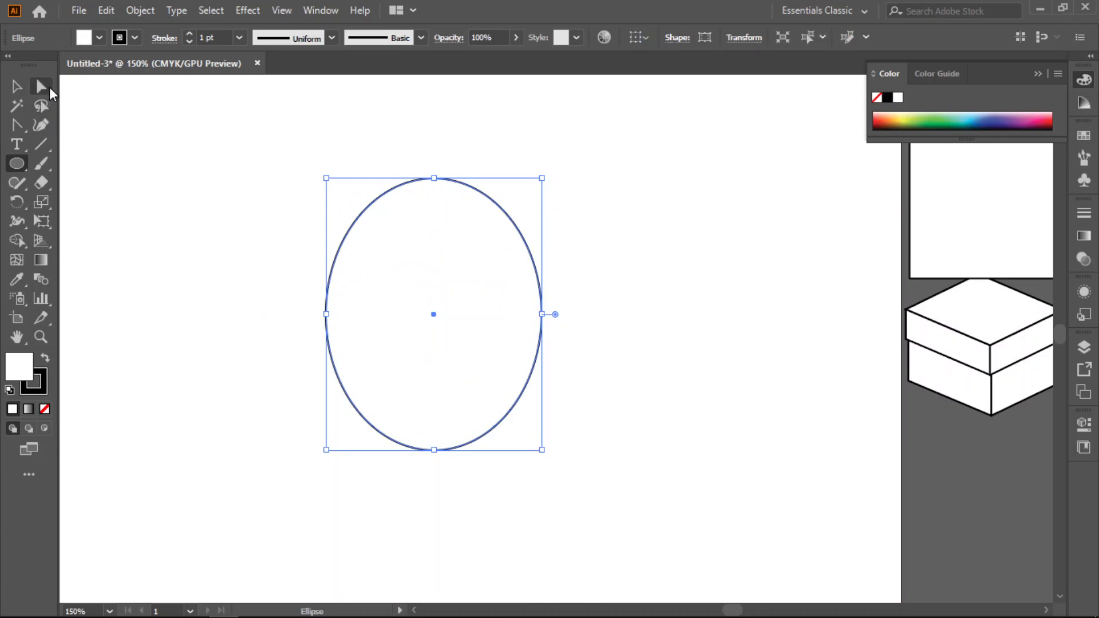
click(254, 342)
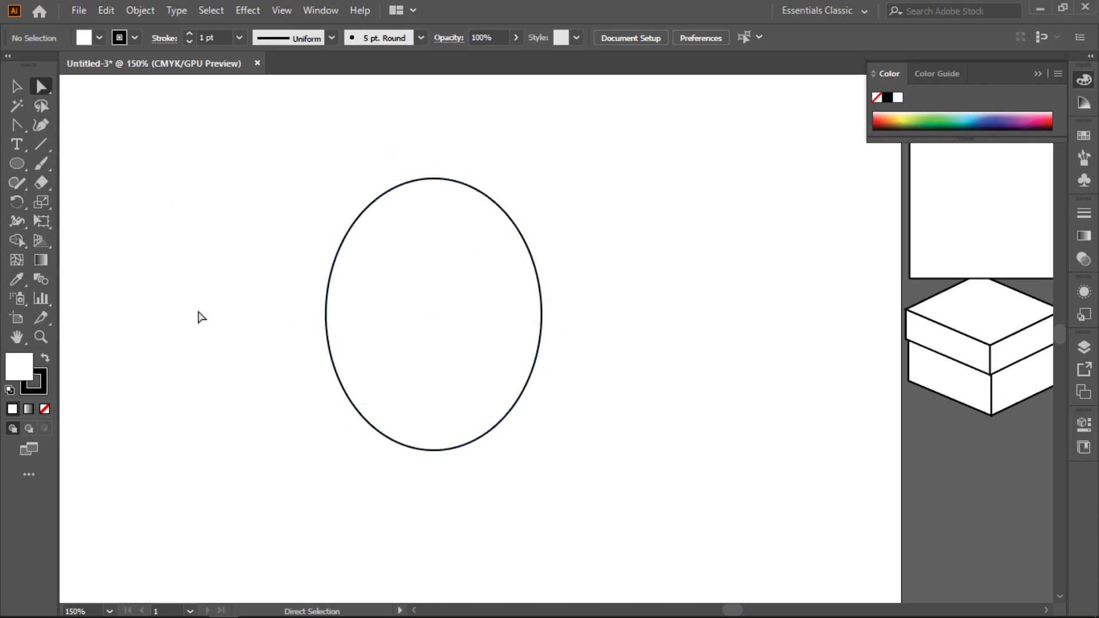
drag(297, 252, 592, 372)
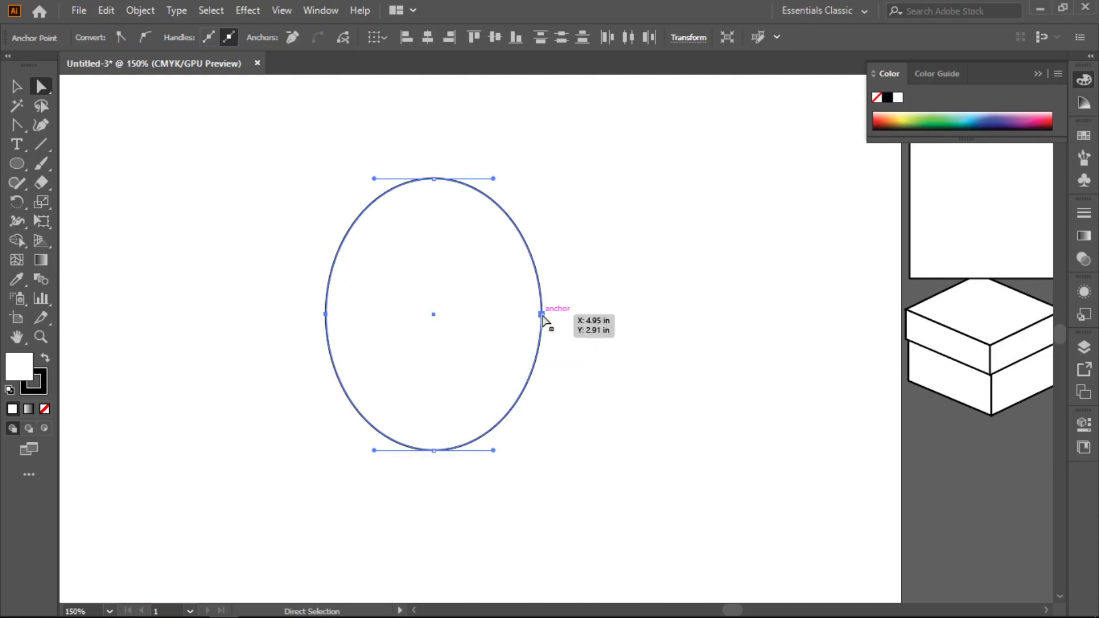
drag(542, 315, 543, 349)
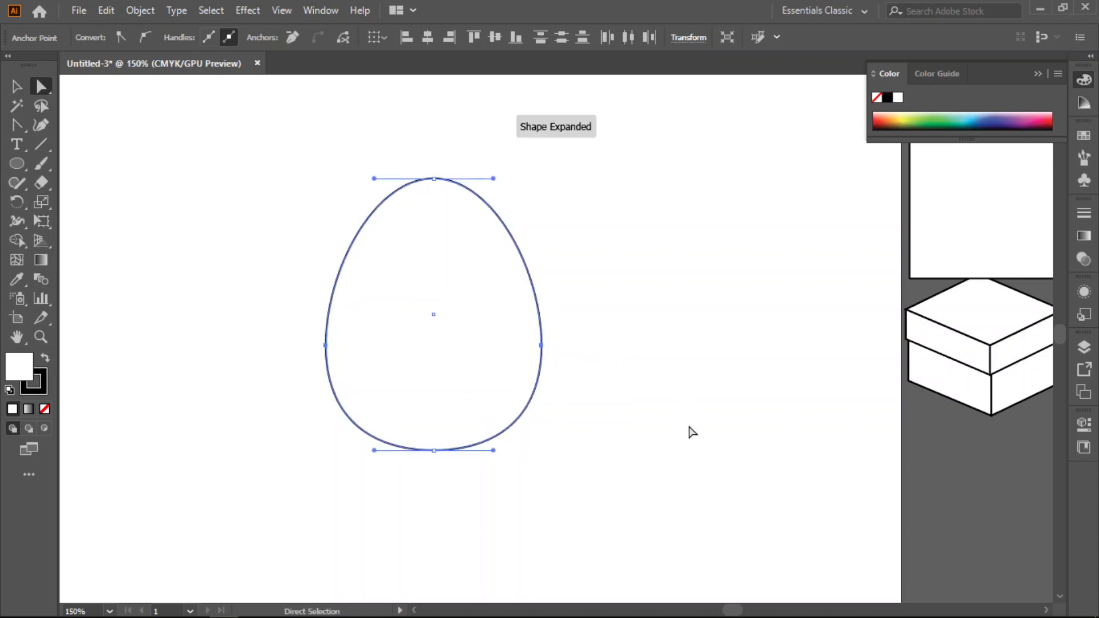
- Select the whole egg, scale it down proportionally to about two thirds of its size, and deselect it
click(17, 86)
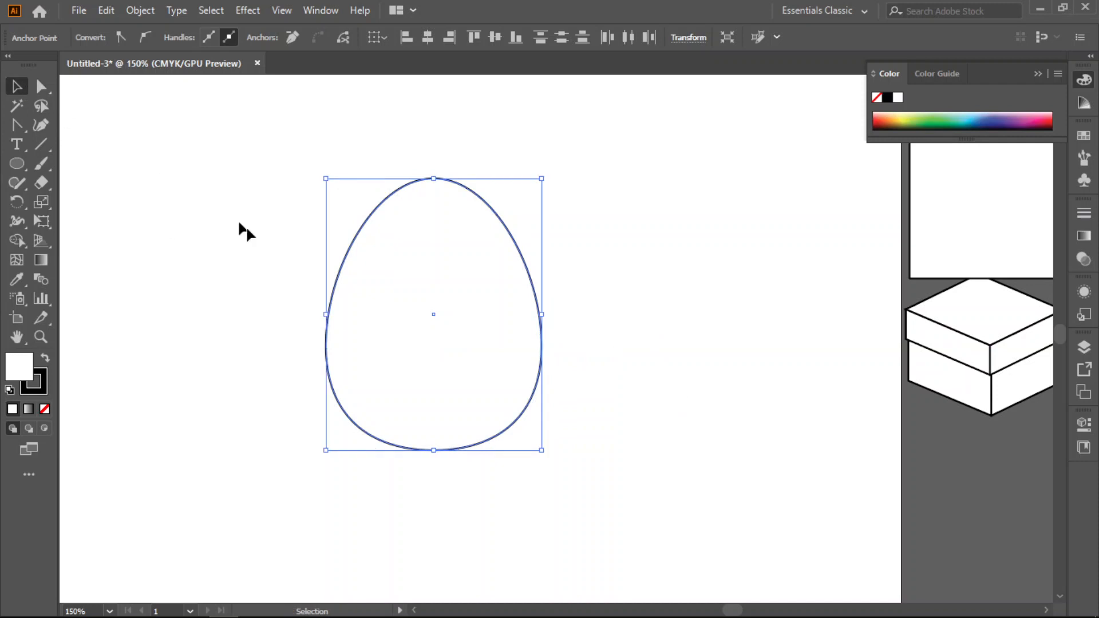
click(255, 336)
drag(633, 193, 301, 458)
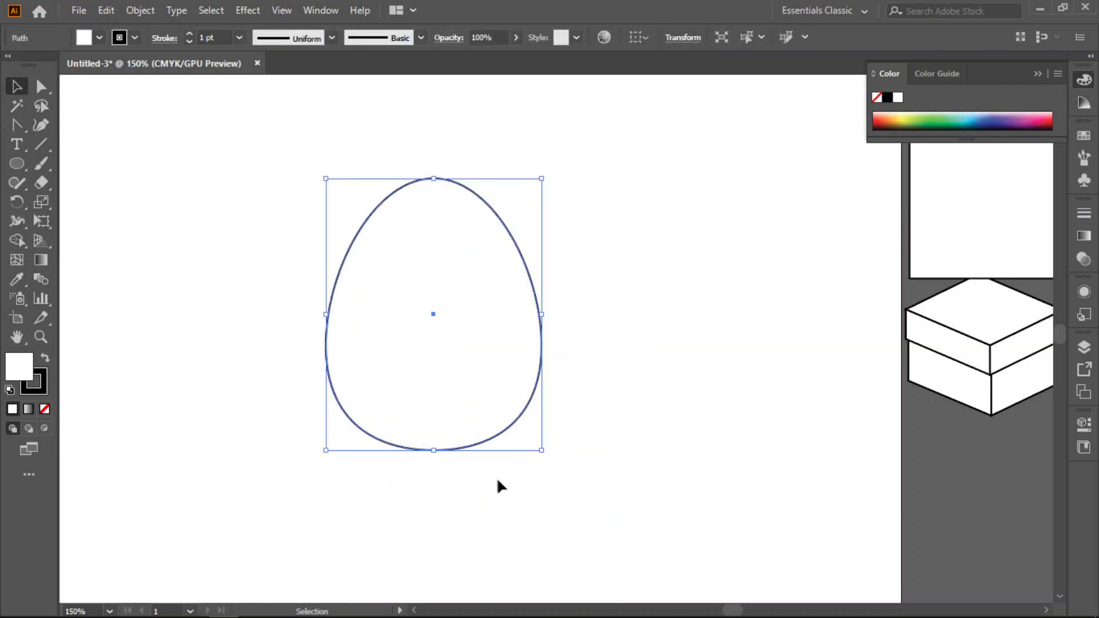
drag(543, 451, 469, 378)
click(595, 284)
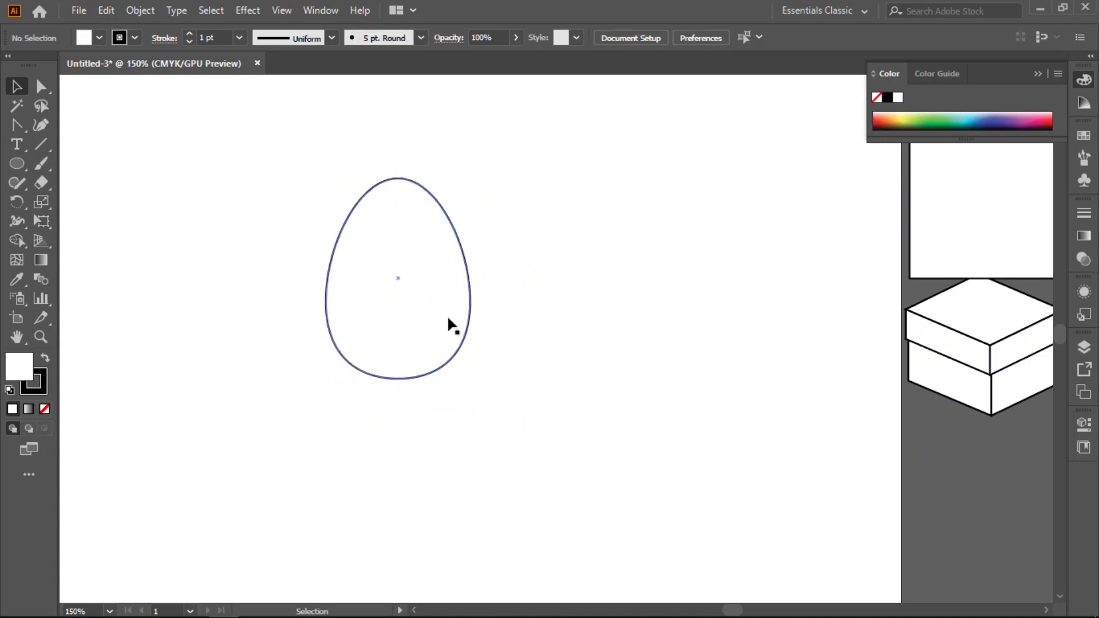
- Move the egg off the artboard, beside its upper left edge, and deselect it
scroll(438, 332, down, 2)
scroll(449, 344, up, 1)
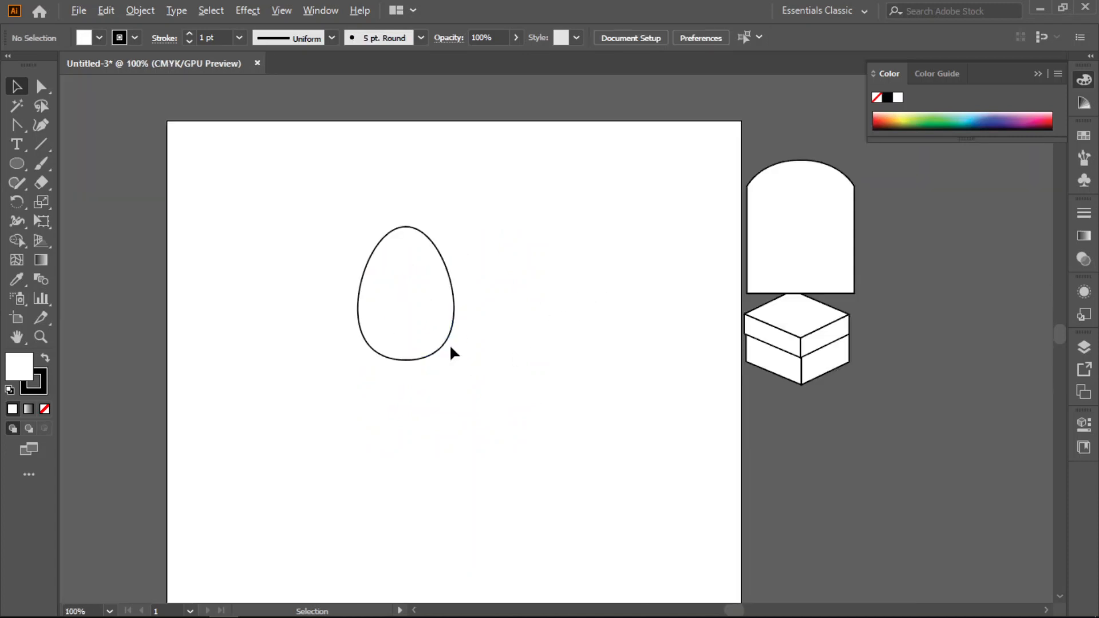
scroll(500, 463, down, 1)
drag(396, 253, 116, 220)
click(312, 270)
- Draw a large tall ellipse in the artboard's centre and lengthen both handles of its top anchor point slightly for a fuller top
click(16, 164)
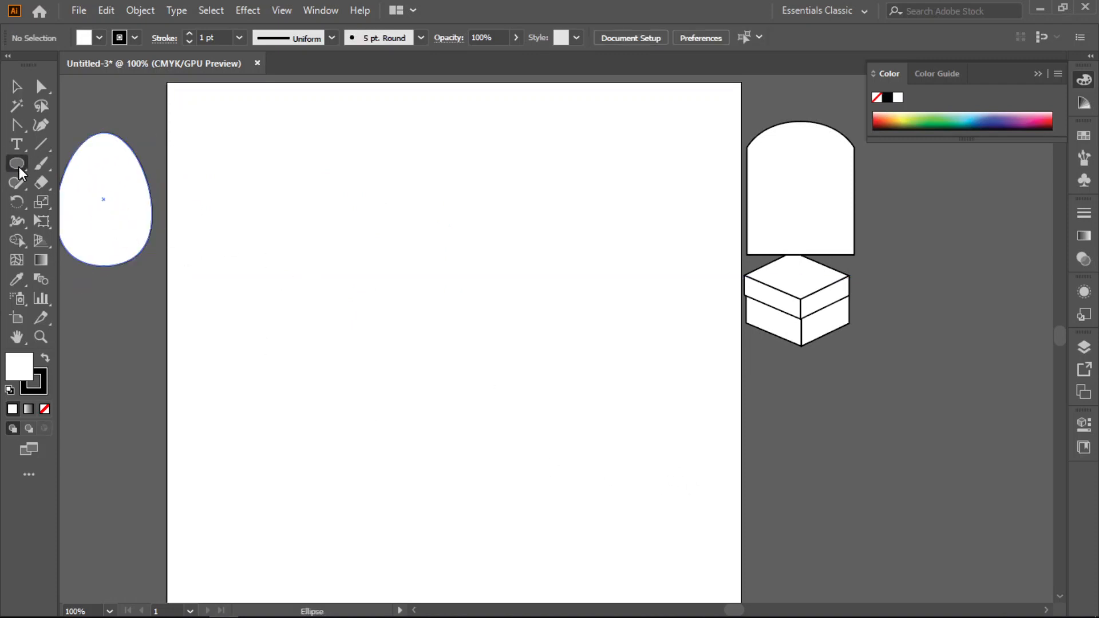
drag(365, 194, 588, 528)
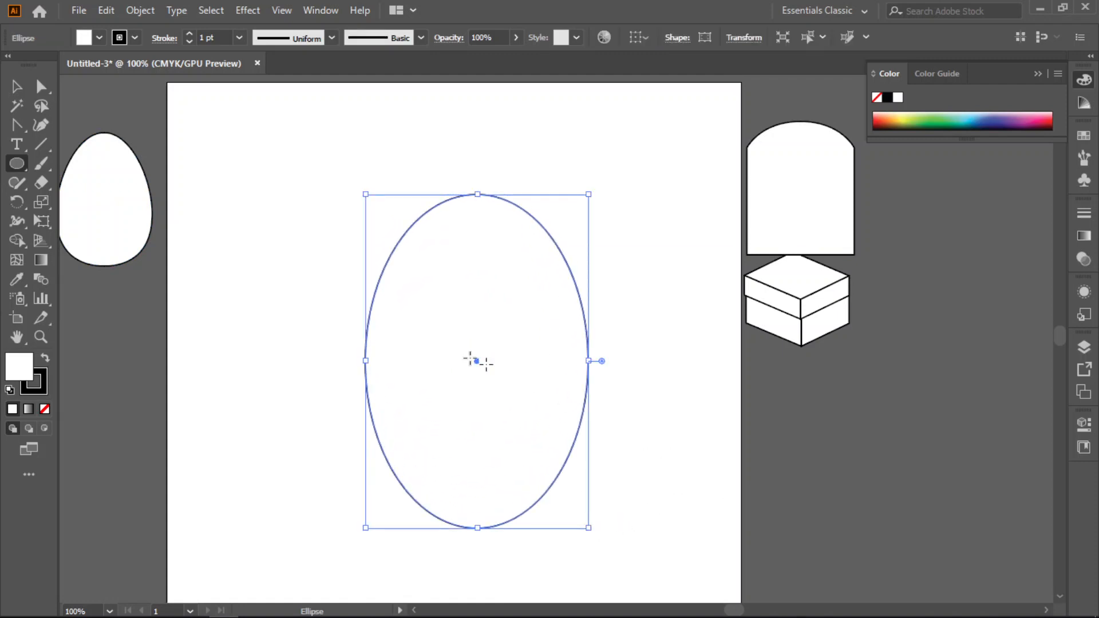
click(33, 90)
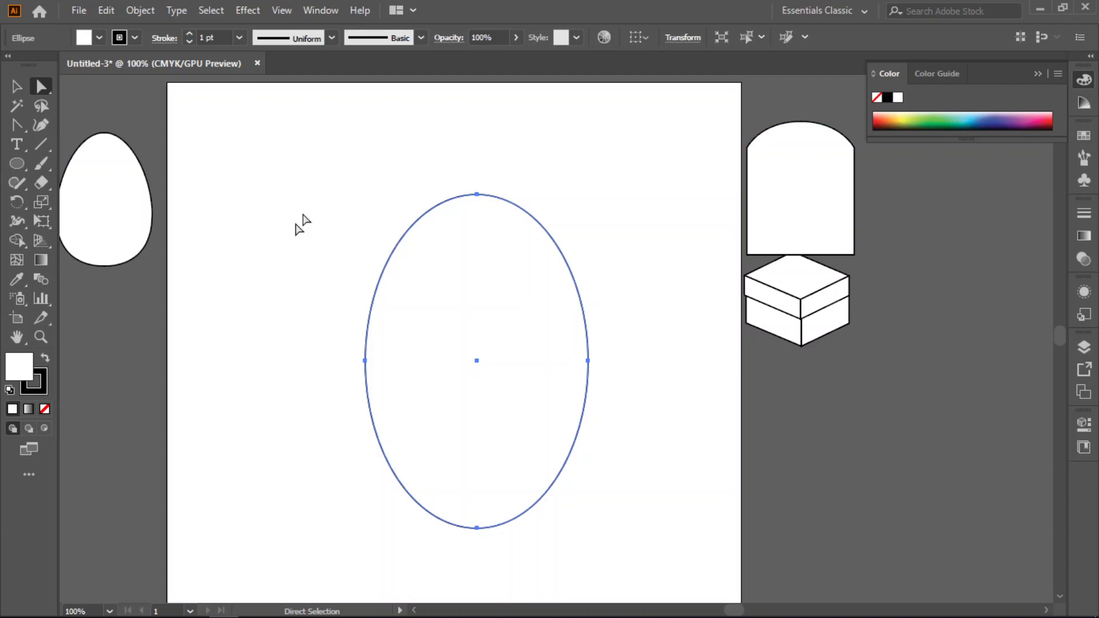
drag(387, 170, 598, 236)
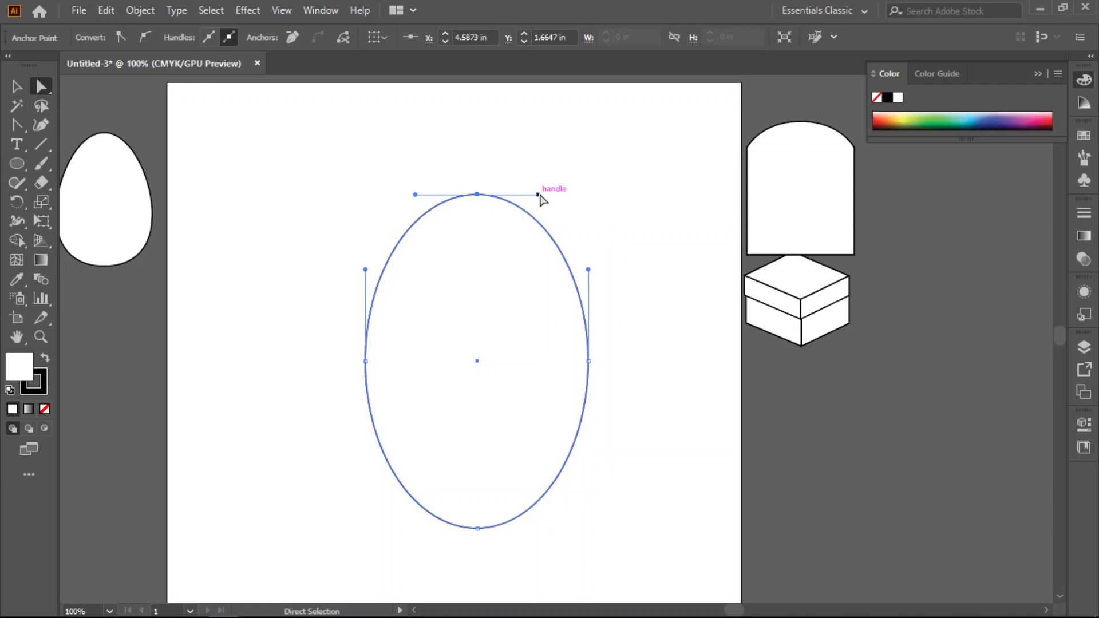
drag(539, 195, 549, 195)
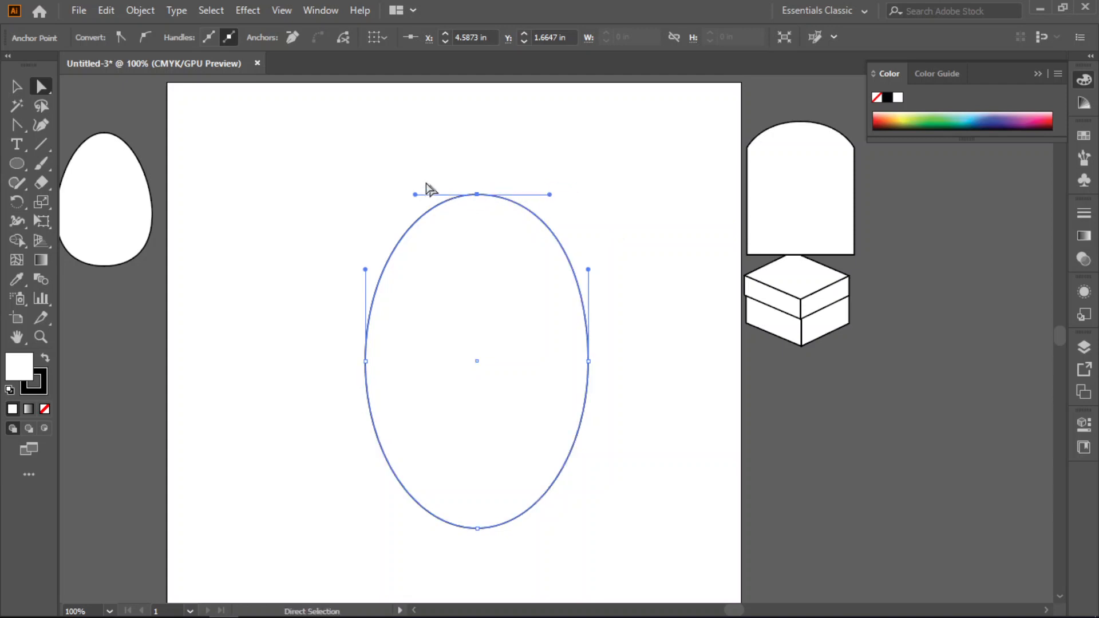
drag(413, 194, 404, 195)
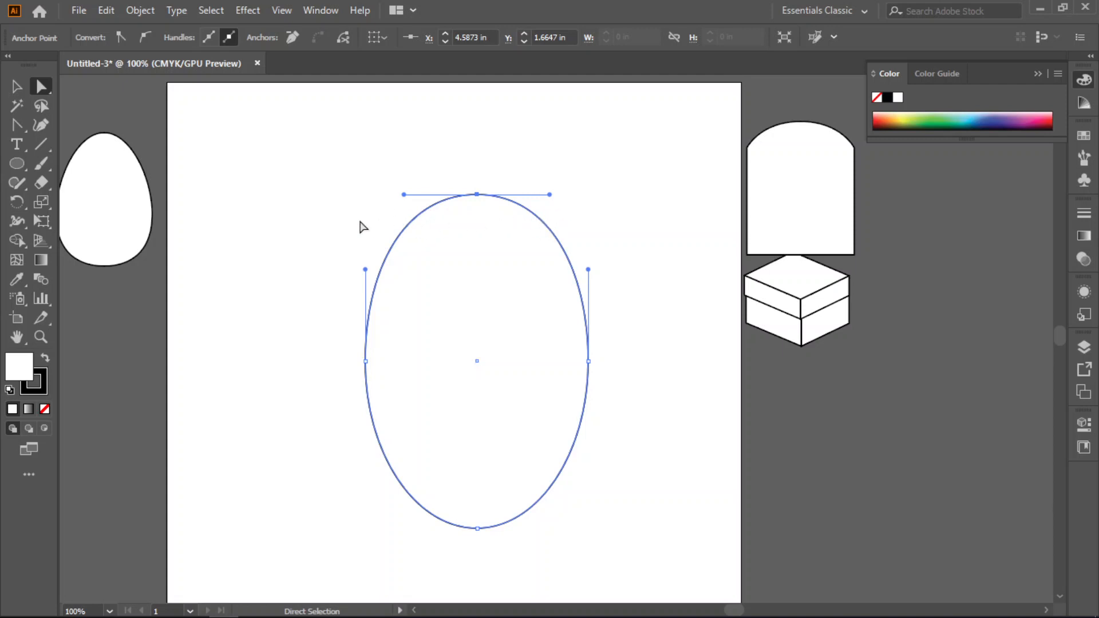
- Pull the right anchor point's lower handle inward to carve a concave side, and raise the left anchor point slightly
click(664, 268)
drag(625, 270, 566, 424)
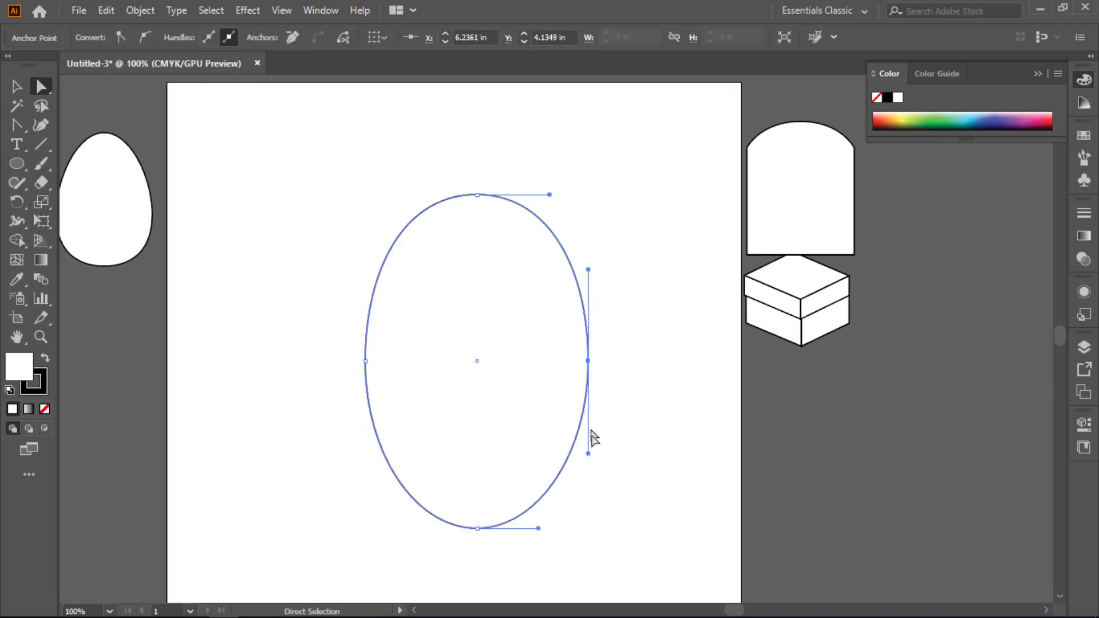
drag(588, 453, 526, 482)
click(326, 314)
drag(324, 301, 365, 348)
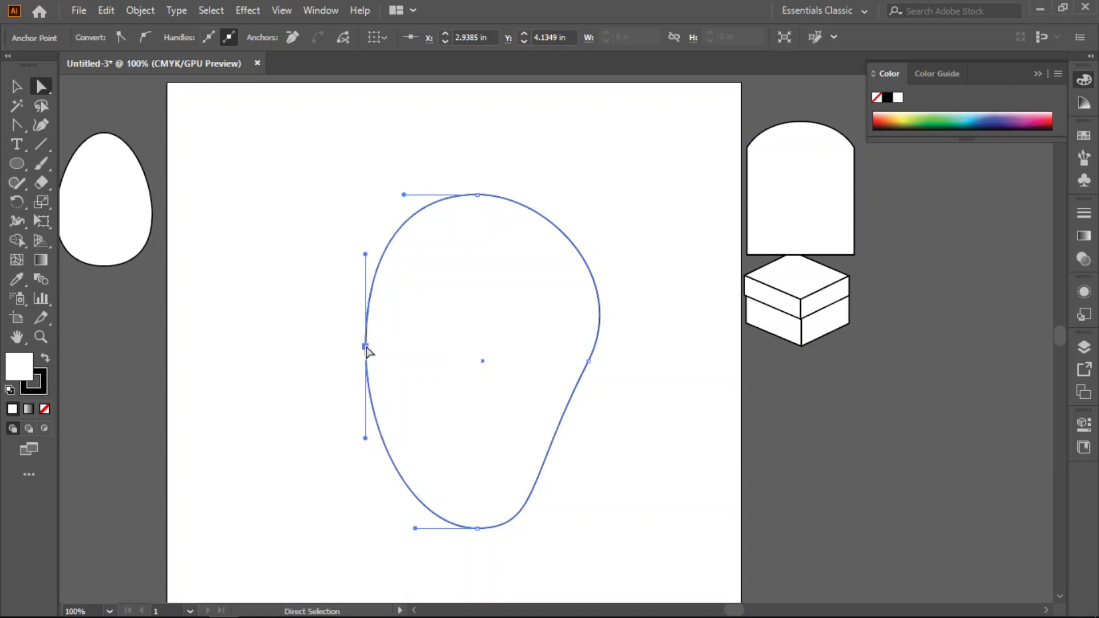
- Move the large shape's right anchor point slightly inward and deselect the shape
click(641, 466)
drag(649, 247, 559, 412)
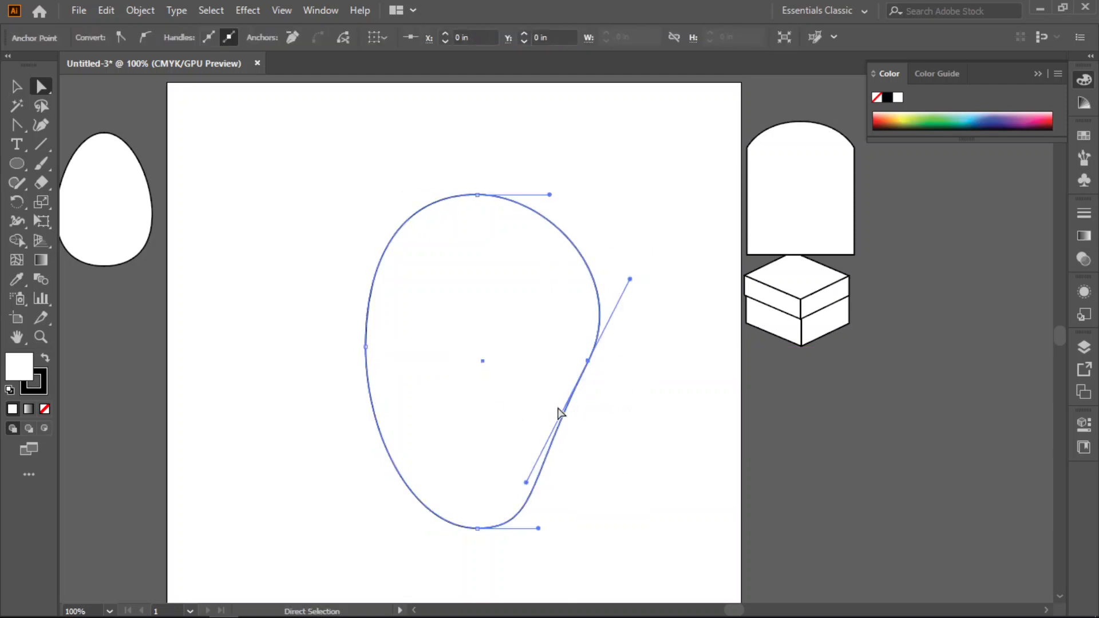
mouse_move(582, 365)
mouse_down()
mouse_move(540, 364)
mouse_move(577, 368)
mouse_up()
click(639, 406)
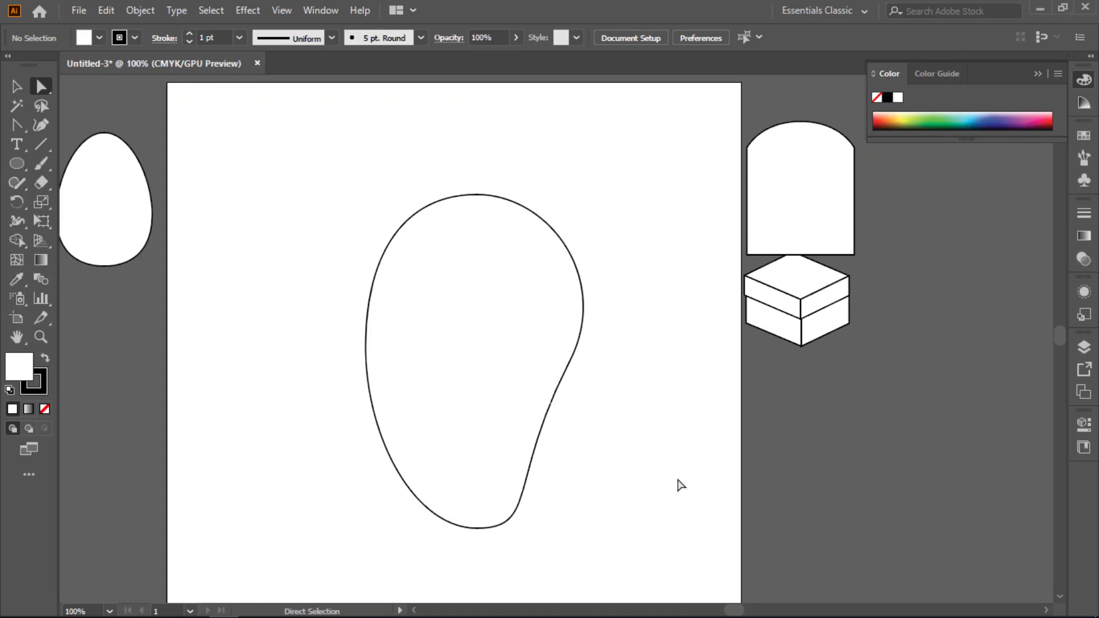
- Lengthen the top anchor's right handle slightly and pull the right anchor's lower handle further inward to deepen the concave curve
drag(380, 184, 601, 295)
drag(549, 196, 561, 195)
drag(622, 301, 502, 396)
drag(538, 413, 487, 482)
click(649, 482)
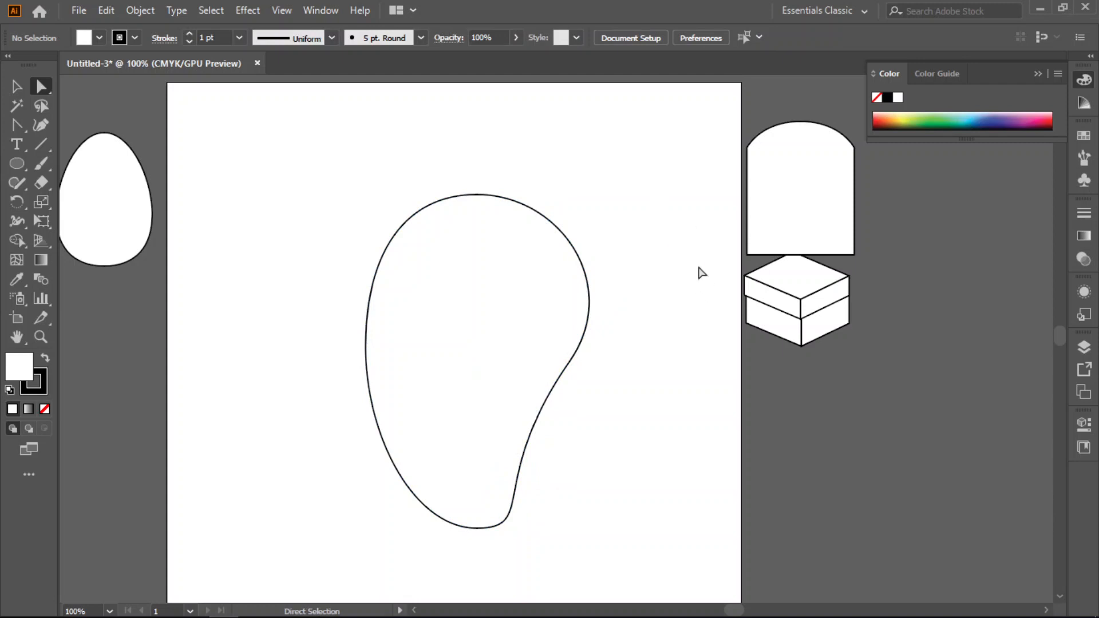
- Select the whole curved shape, move it toward the artboard's upper left, and deselect it
drag(633, 190, 352, 458)
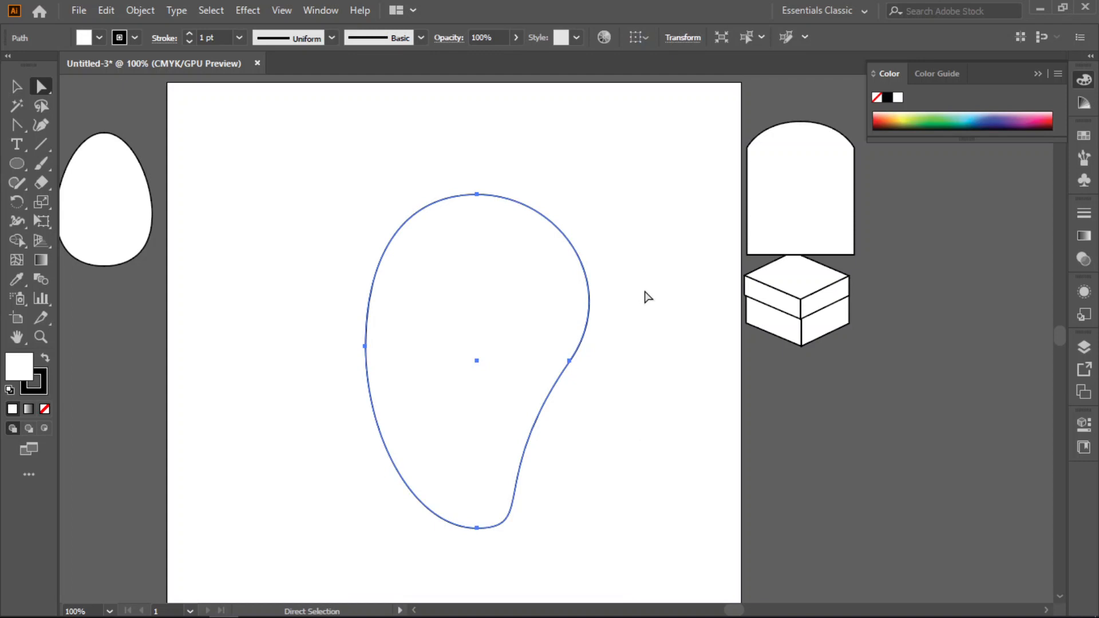
drag(402, 234, 266, 199)
click(618, 245)
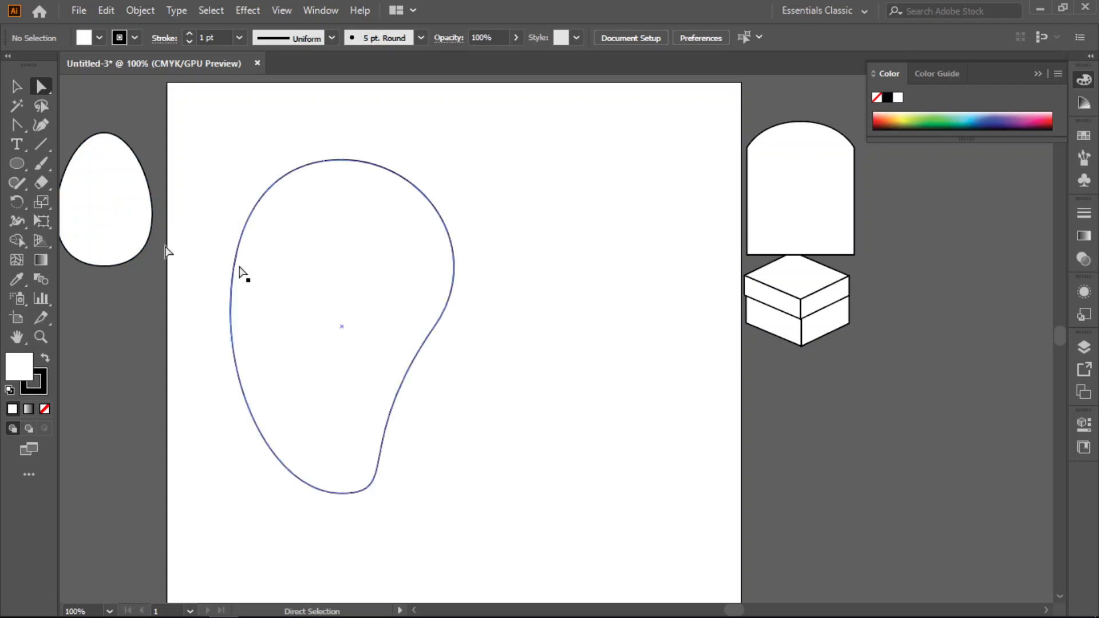
- Draw a small tall ellipse beside the curved shape and convert its top and bottom anchor points to corners, forming a leaf
click(17, 164)
drag(577, 326, 647, 453)
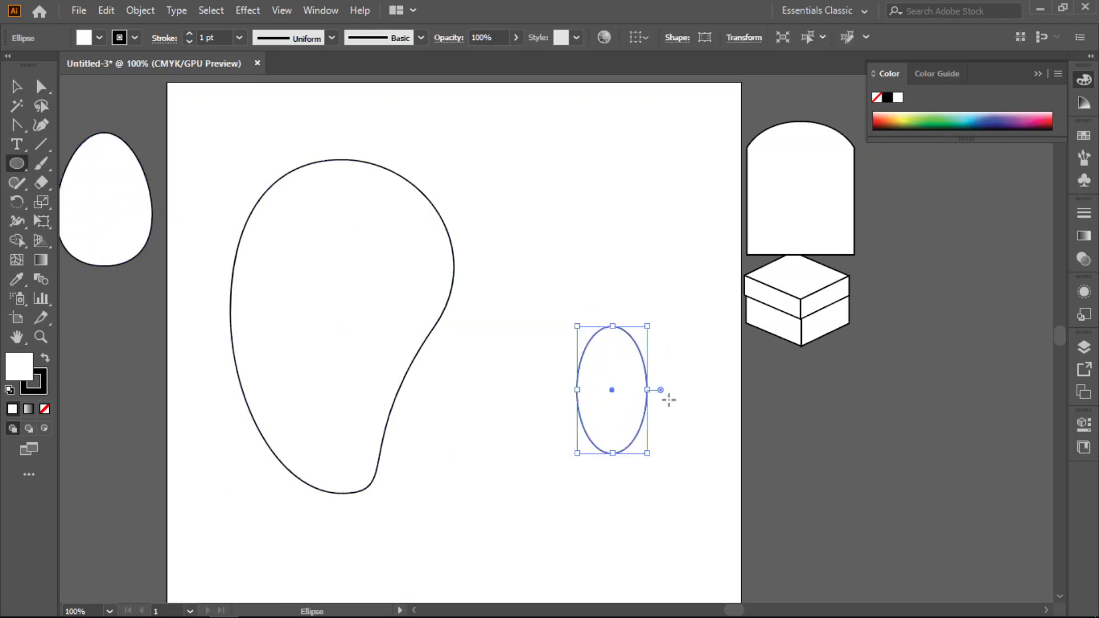
click(14, 125)
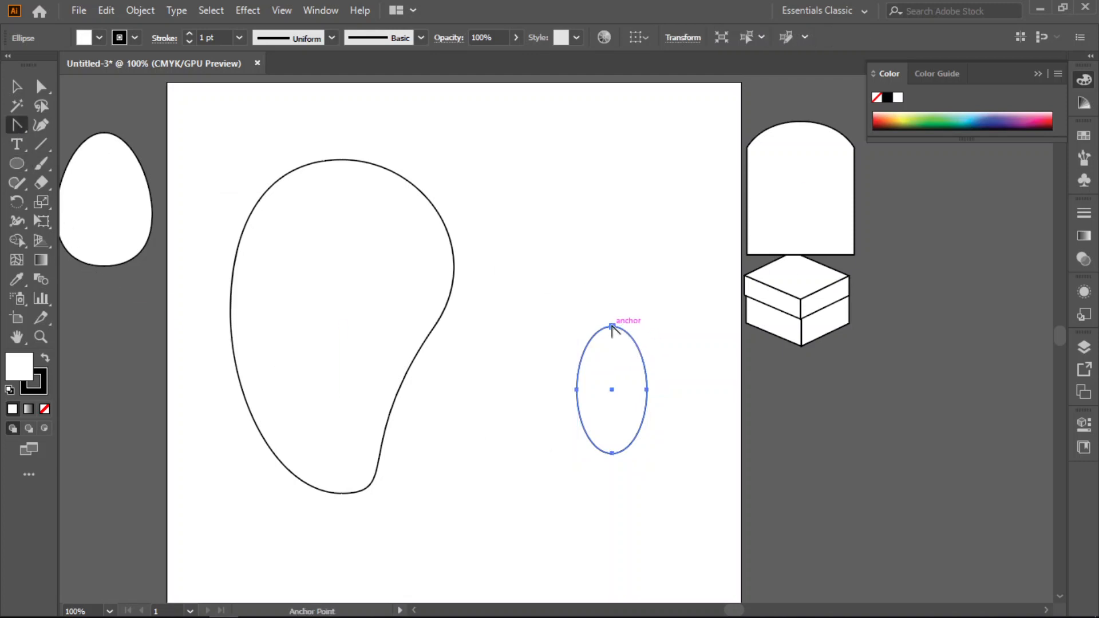
click(612, 327)
click(613, 453)
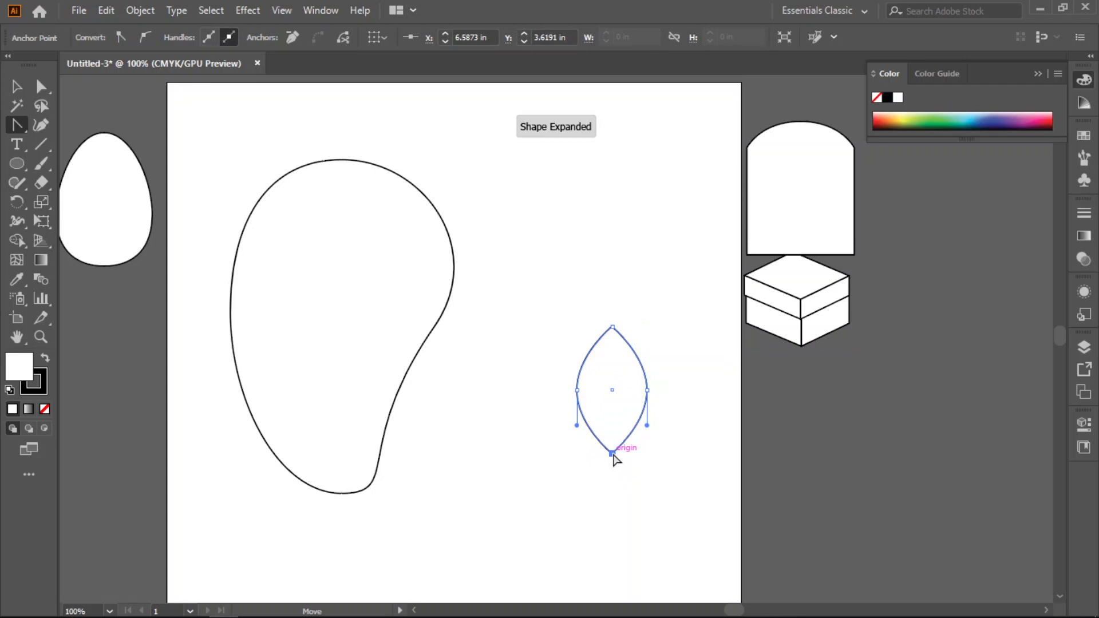
- Select the leaf's two side anchor points and narrow the leaf slightly from its right side
click(41, 86)
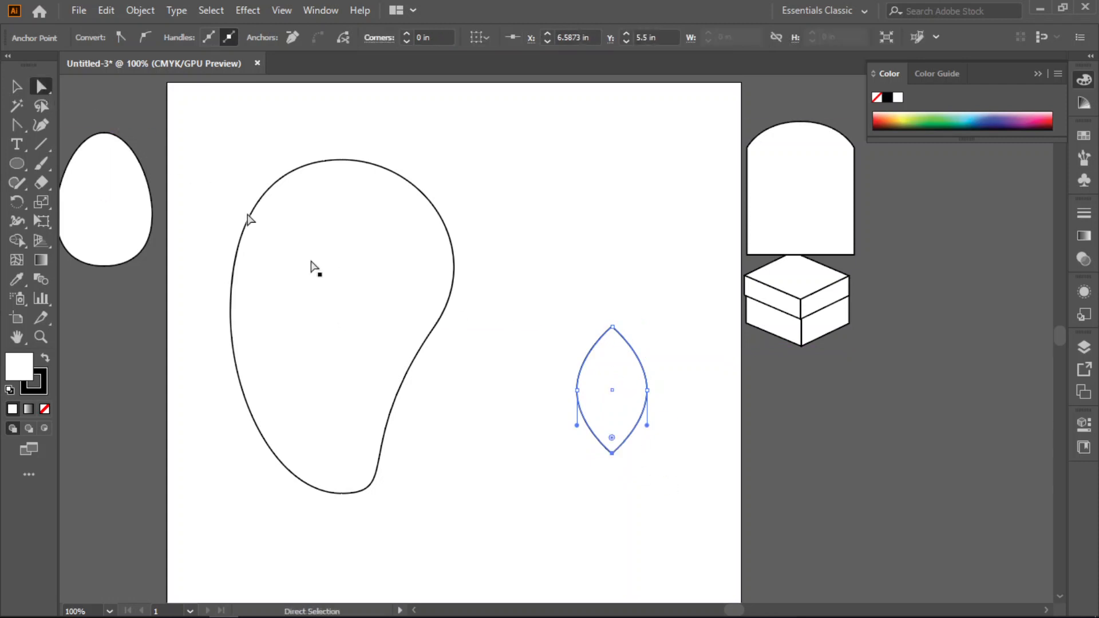
click(671, 375)
drag(666, 343, 562, 446)
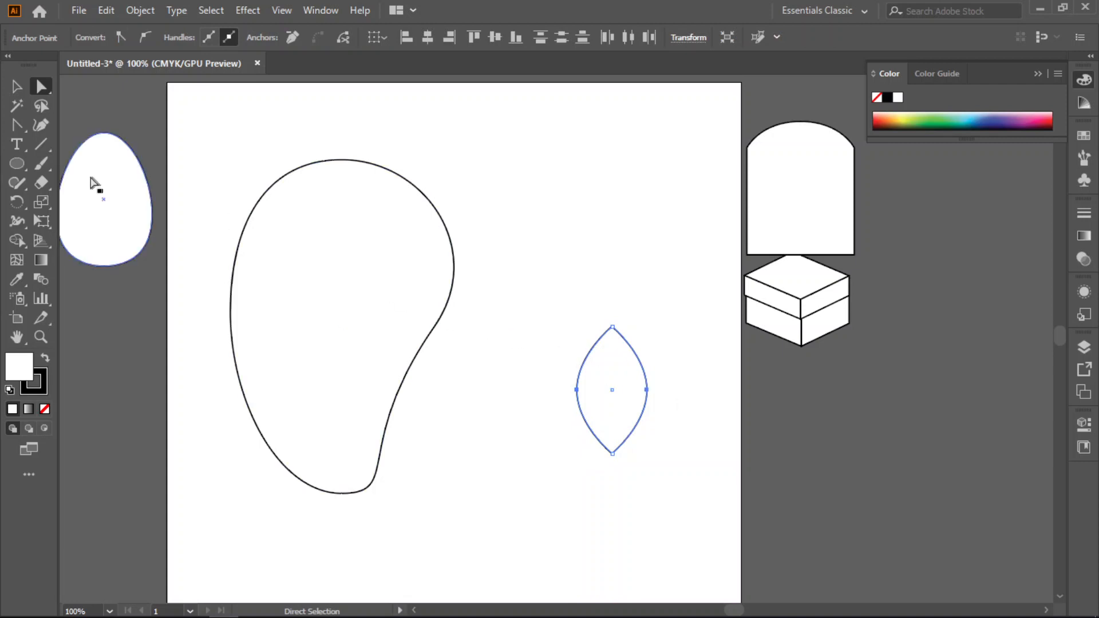
click(17, 86)
mouse_move(647, 390)
mouse_down()
mouse_move(618, 391)
mouse_move(632, 391)
mouse_up()
- Rotate the leaf counterclockwise so its tip leans left, place it over the top of the curved shape, and deselect it
drag(638, 314, 608, 313)
drag(603, 380, 349, 189)
click(561, 314)
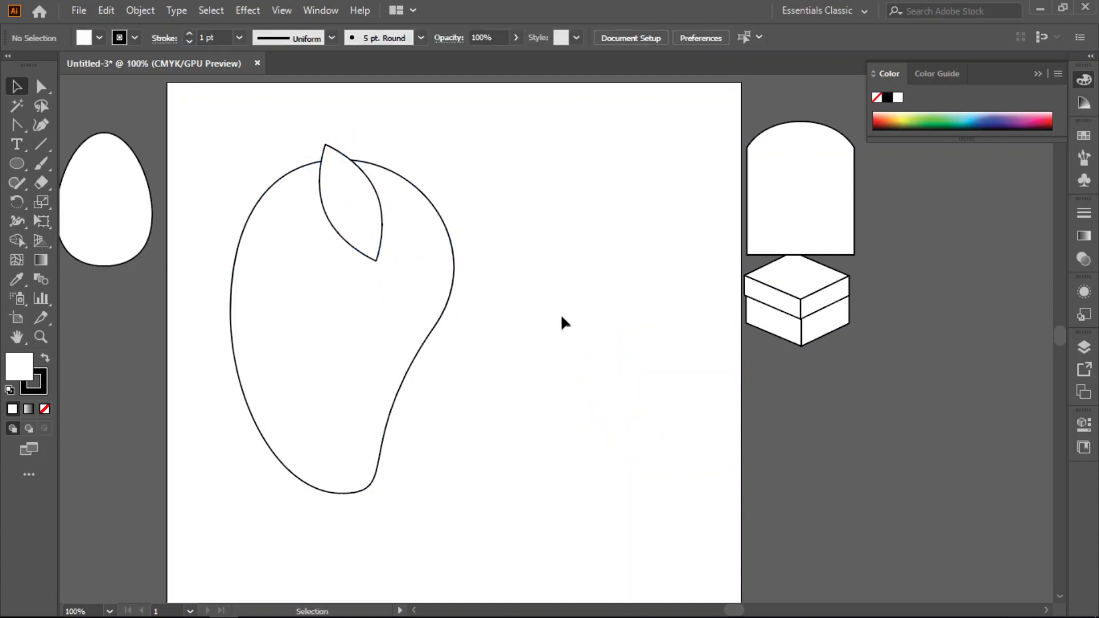
- Group the curved shape and the leaf together
drag(439, 189, 215, 462)
right_click(348, 326)
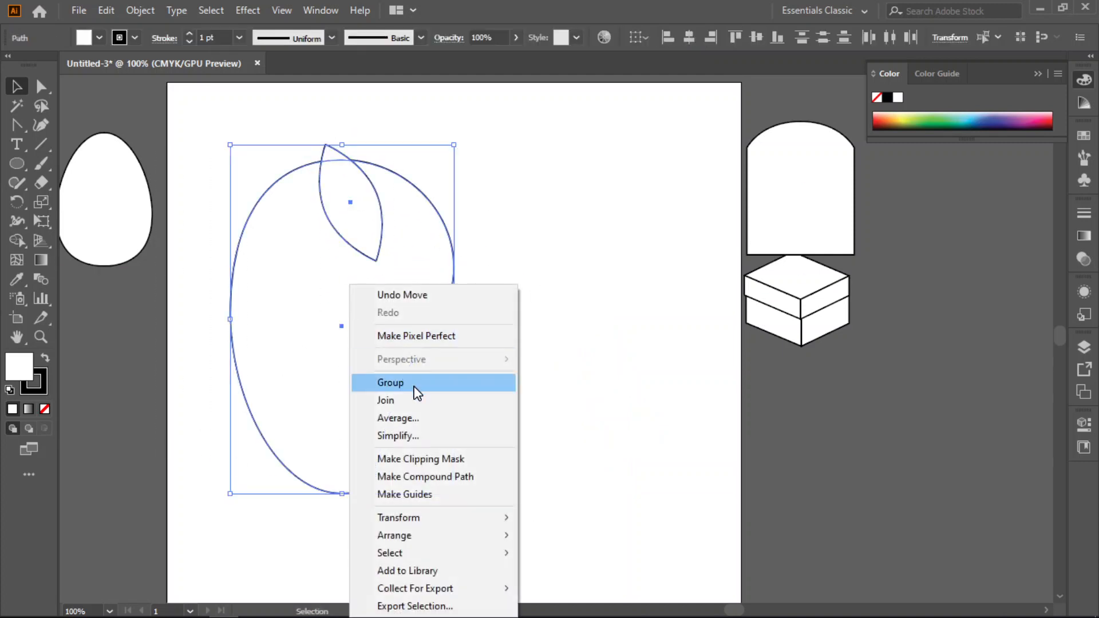
click(413, 382)
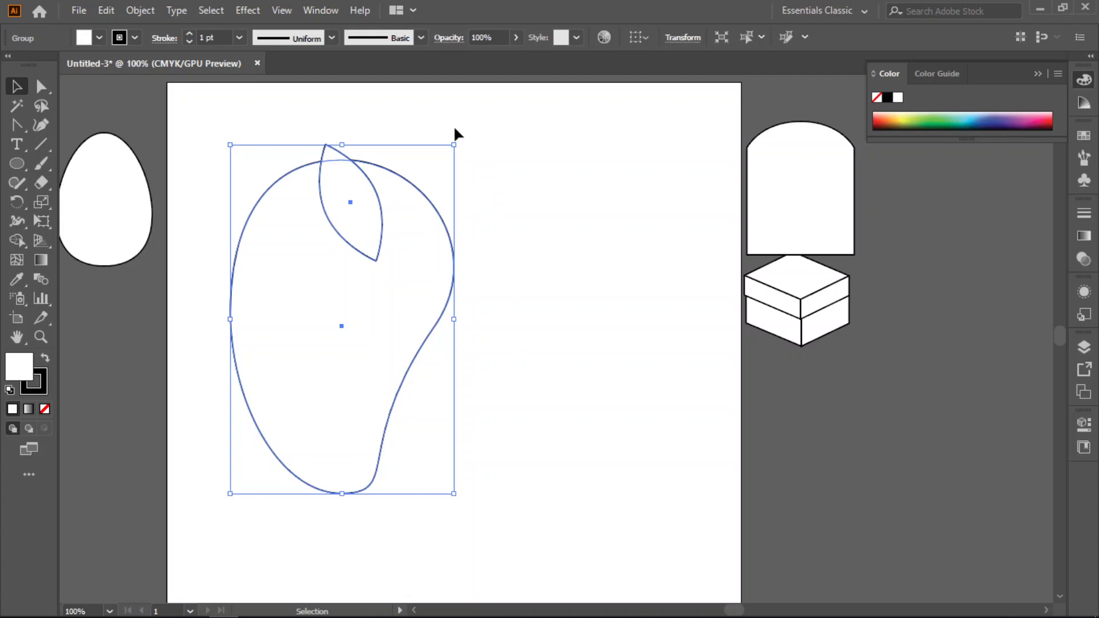
- Scale the leafed fruit group down, move it off the artboard's left side below the egg, and deselect it
drag(456, 144, 364, 254)
drag(363, 375, 127, 390)
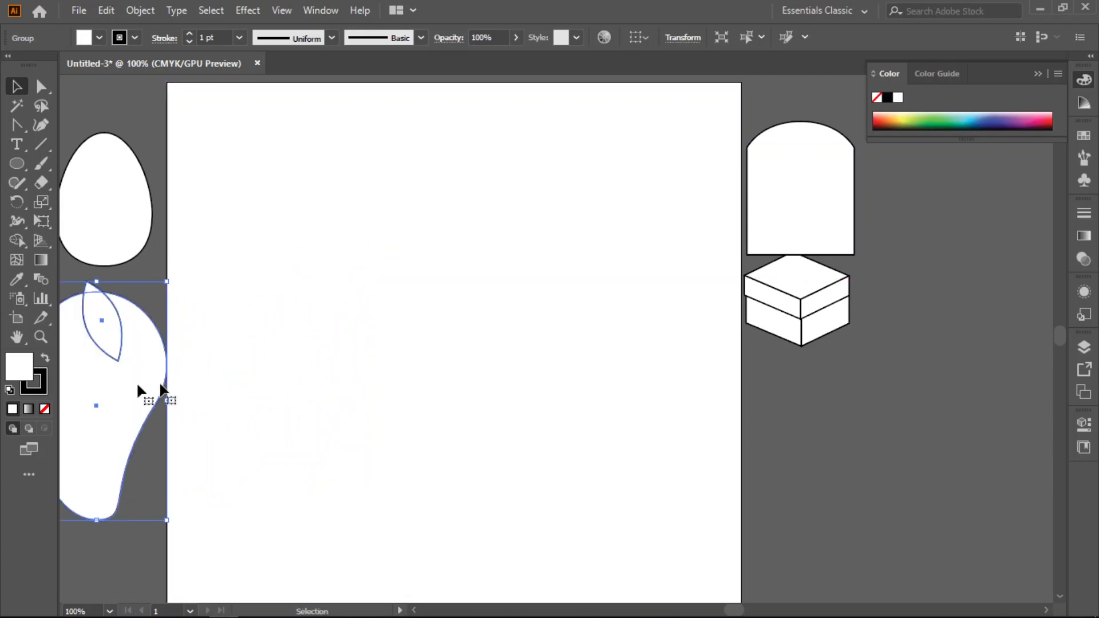
click(451, 357)
key(a)
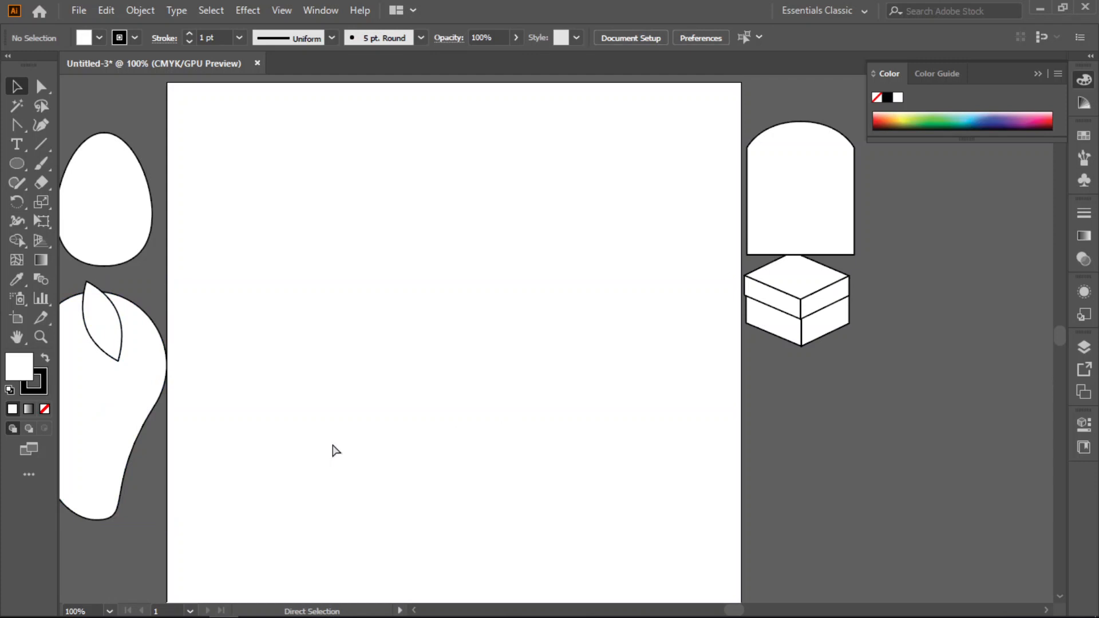
- Move the lidded box lower below the arch, and shift the leafed fruit group slightly further left of the artboard
scroll(335, 450, right, 1)
scroll(335, 451, left, 3)
scroll(336, 451, left, 1)
key(v)
click(870, 289)
drag(870, 289, 889, 333)
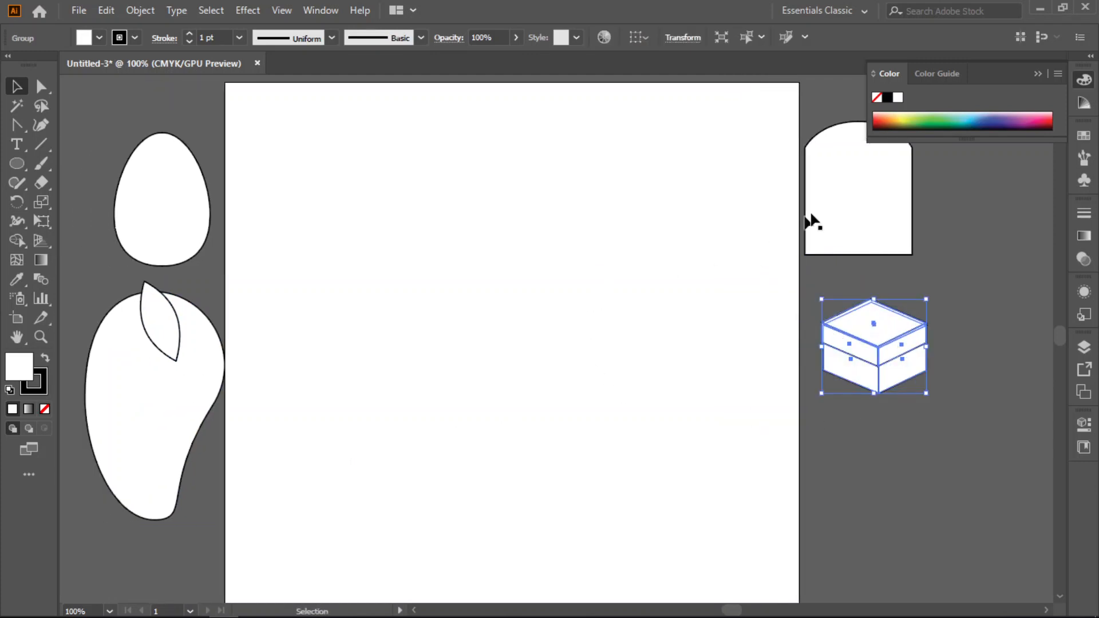
drag(189, 394, 175, 393)
click(552, 400)
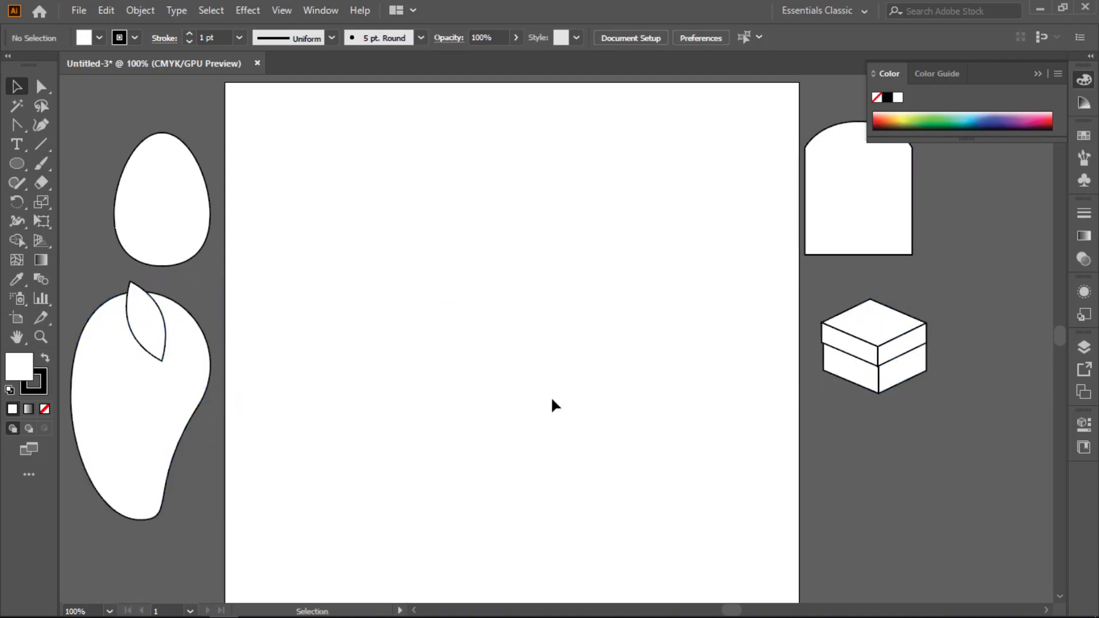
- Draw a small upright ellipse in the upper part of the empty artboard and deselect it
click(17, 164)
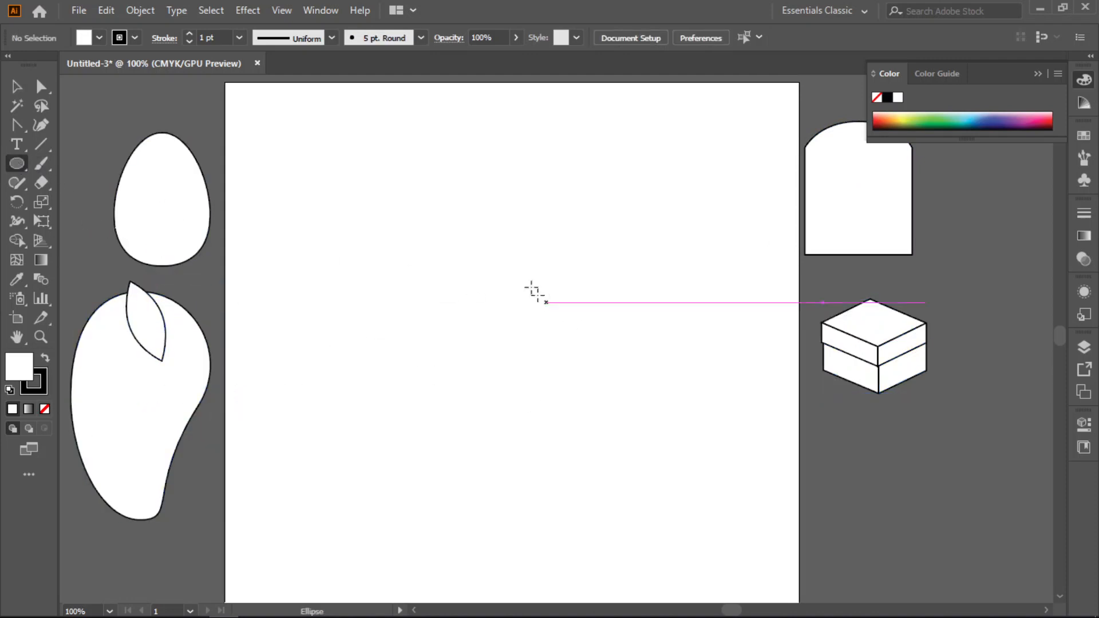
drag(439, 199, 474, 258)
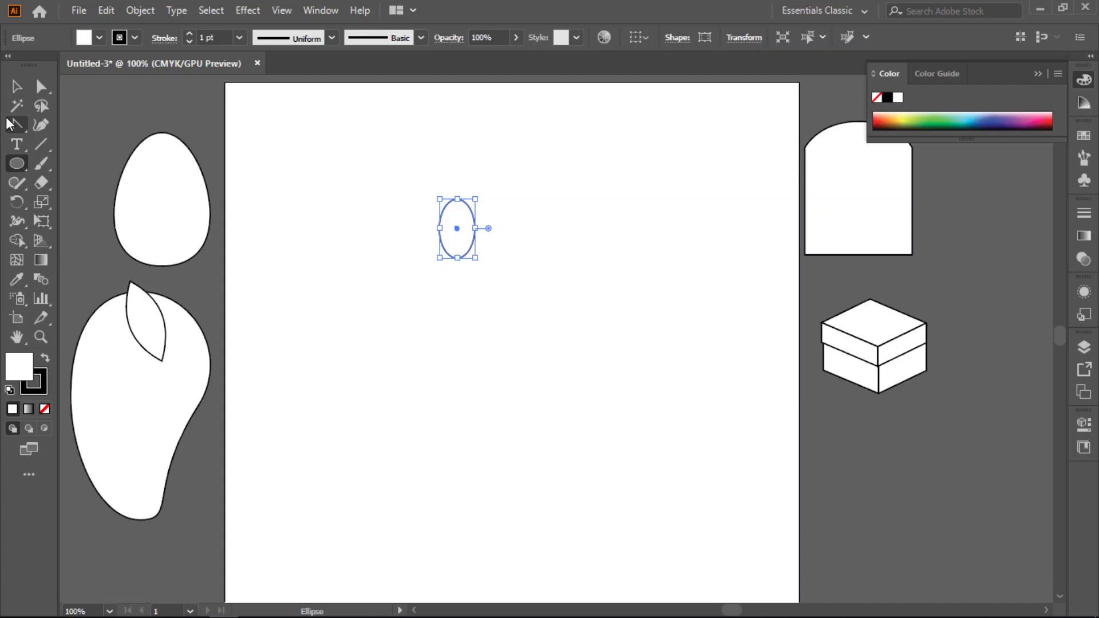
click(17, 86)
click(429, 295)
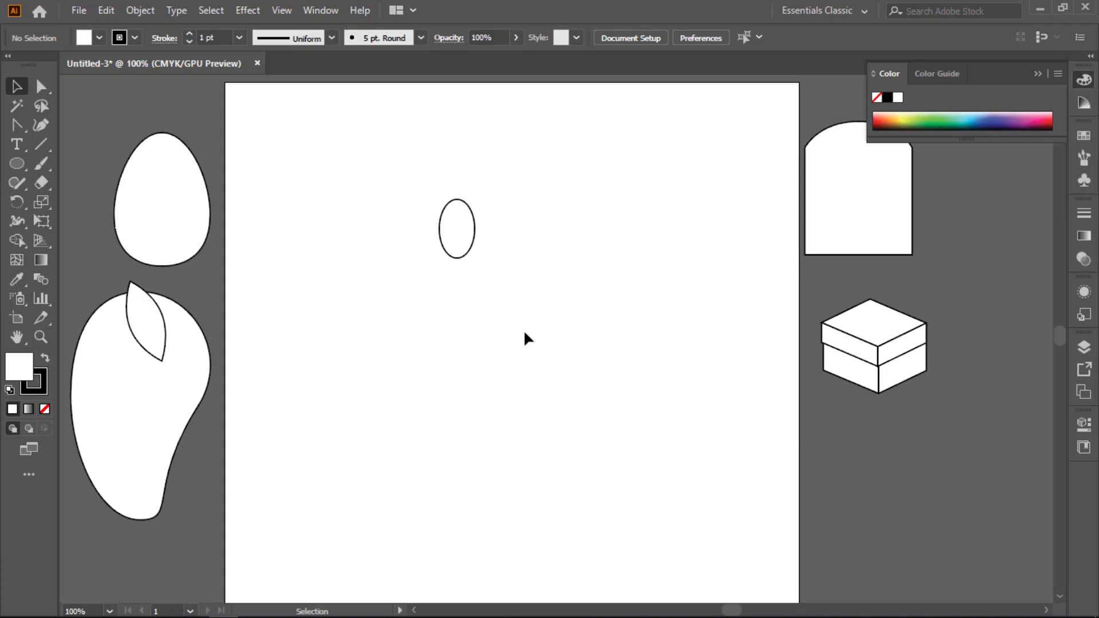
- Draw a short curved stem with the Arc tool and place it across the top of the ellipse
click(456, 244)
key(ctrl+plus)
scroll(456, 242, up, 2)
scroll(456, 243, up, 4)
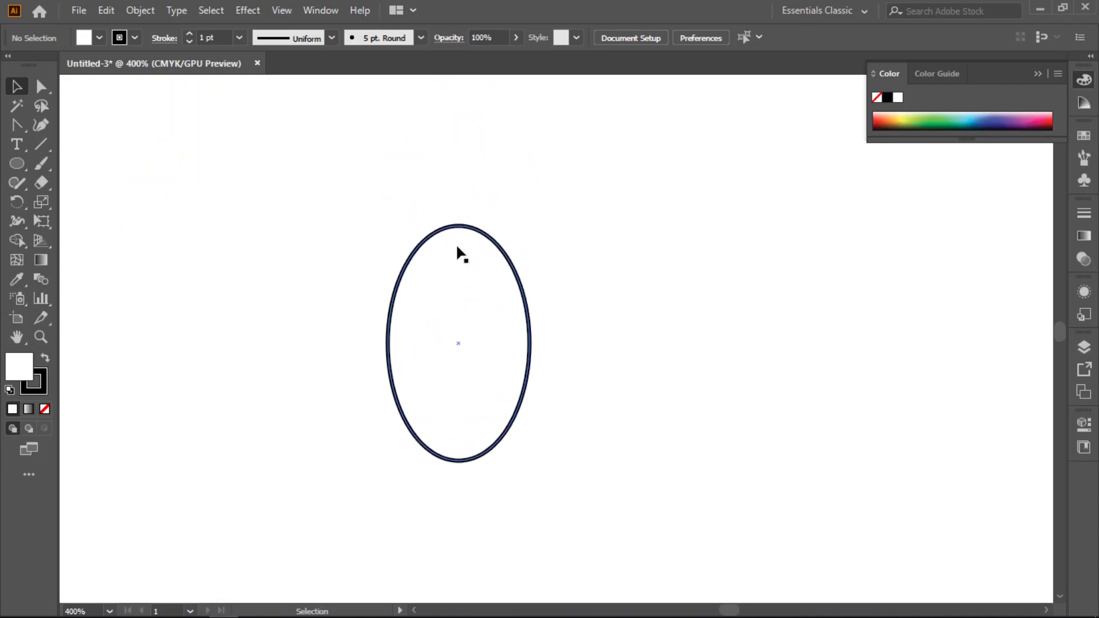
scroll(457, 248, up, 1)
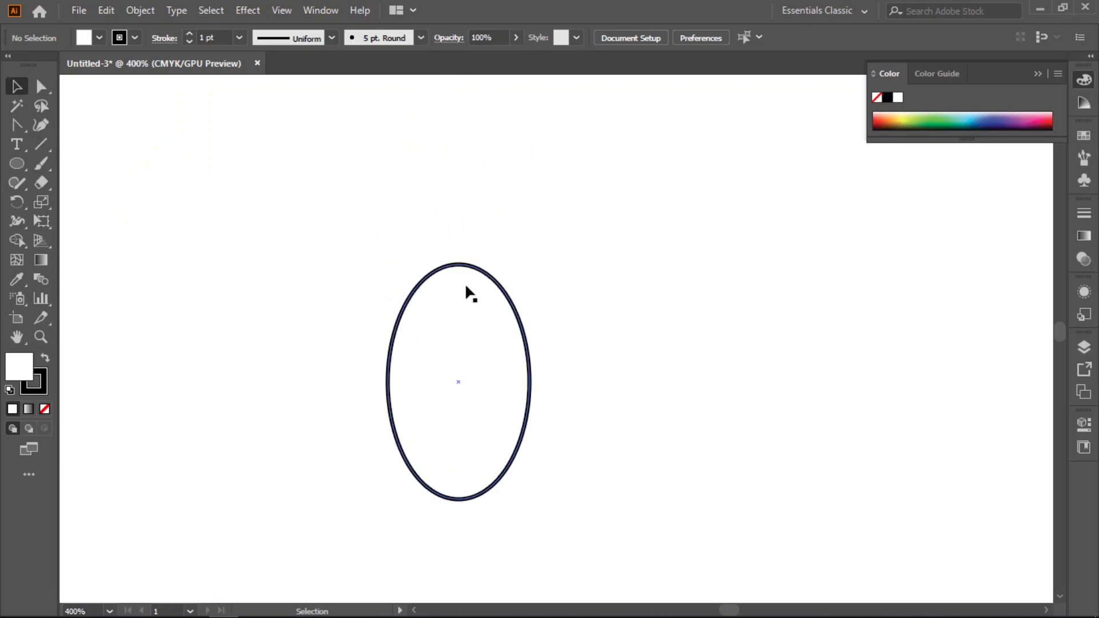
click(46, 148)
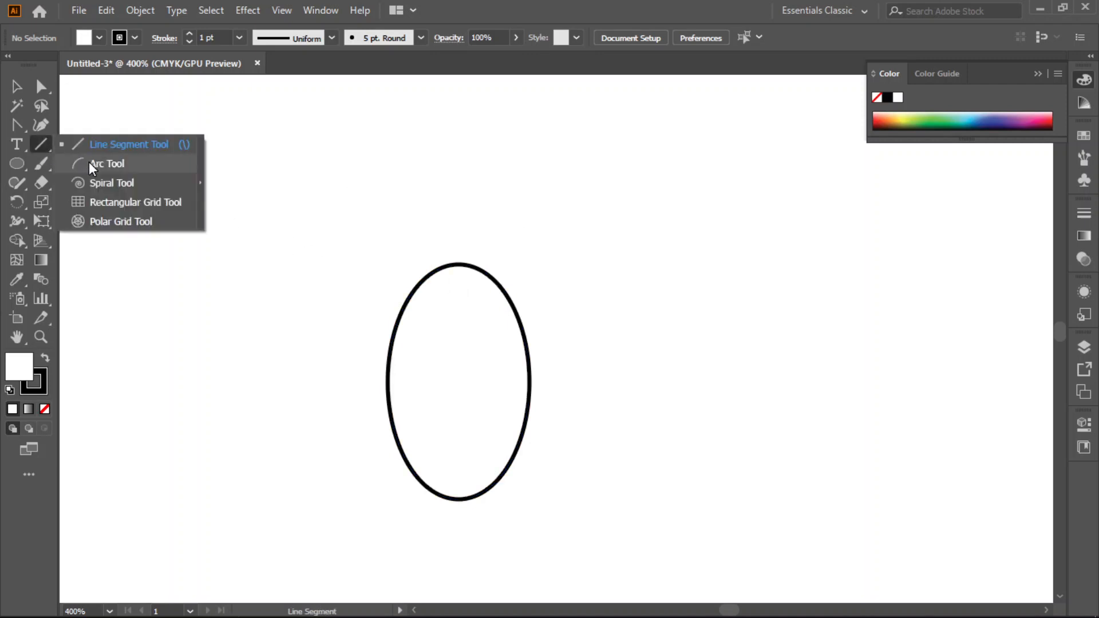
click(92, 165)
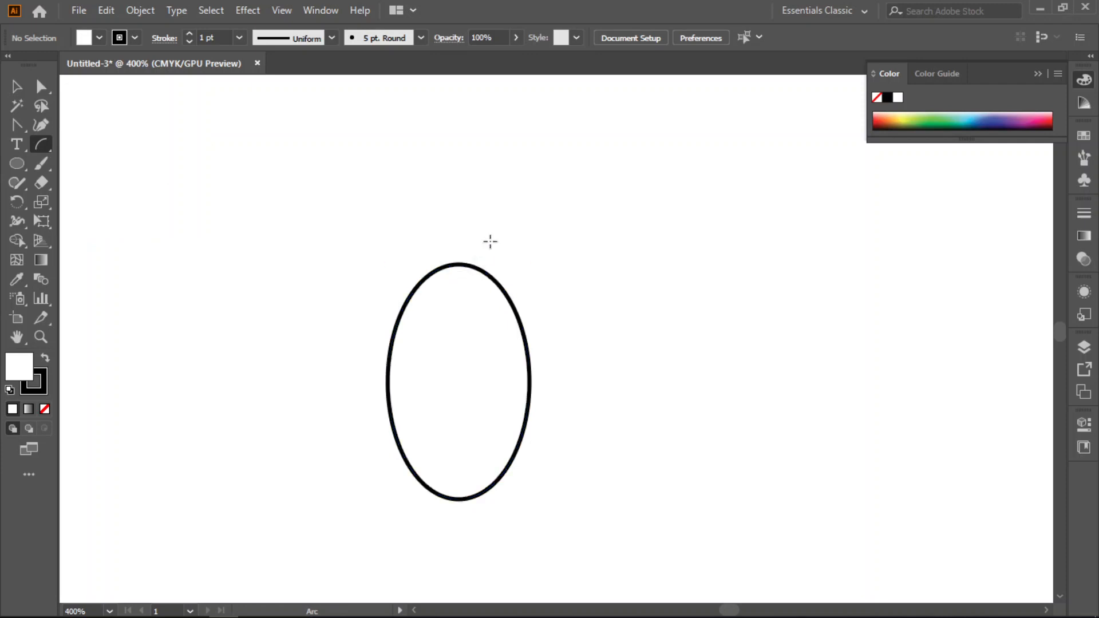
drag(490, 241, 510, 205)
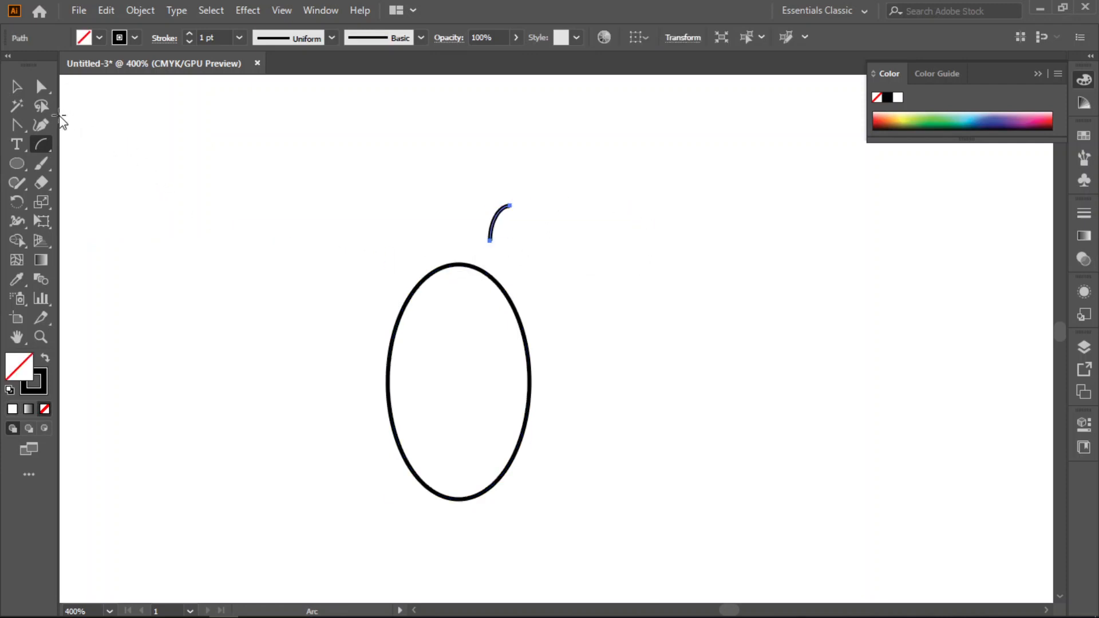
click(16, 86)
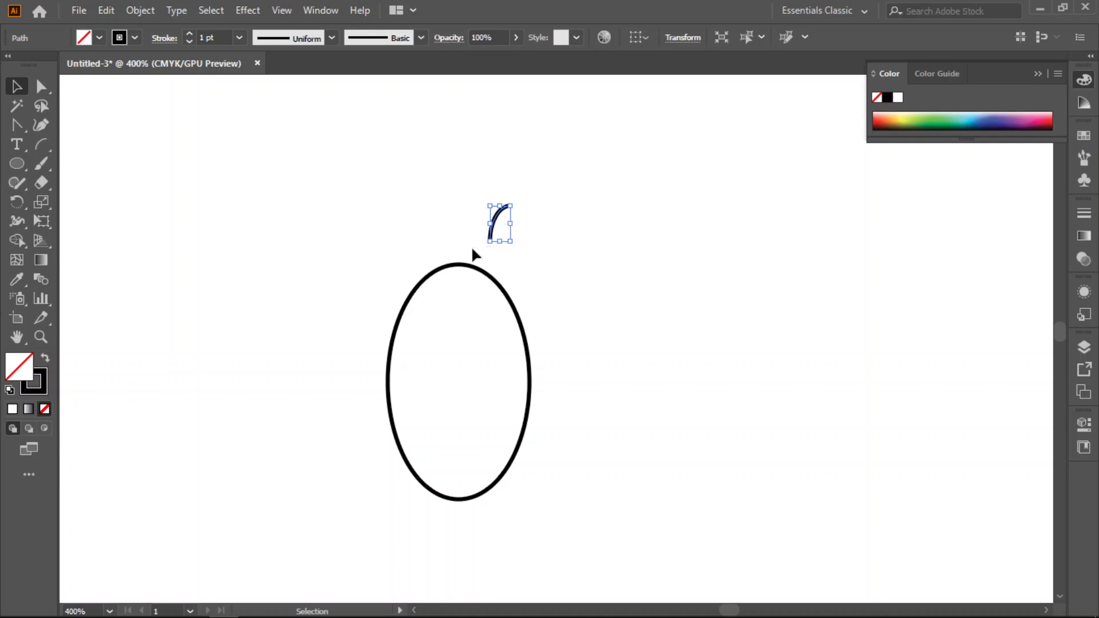
drag(489, 232, 463, 259)
click(605, 284)
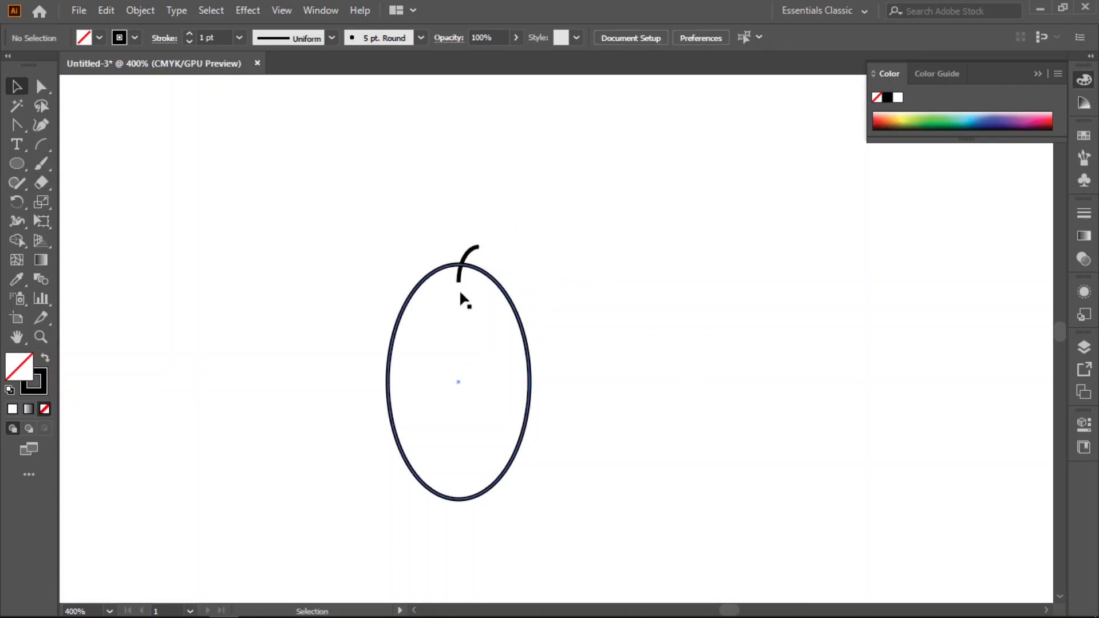
- Draw a tiny flat ellipse at the base of the stem and deselect it
scroll(454, 284, up, 3)
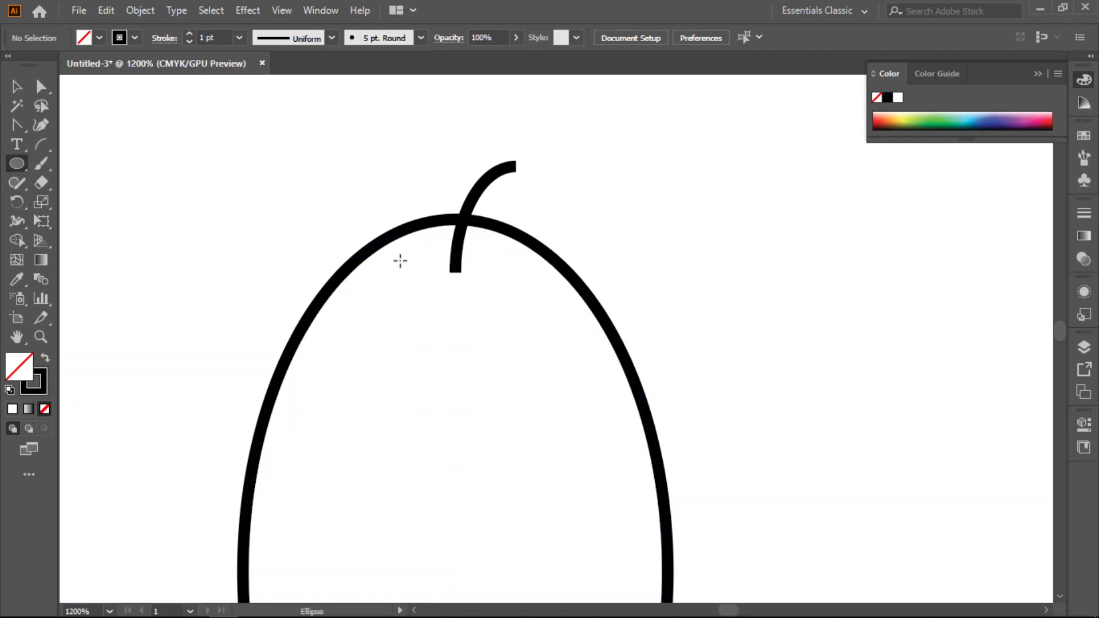
drag(430, 267, 483, 280)
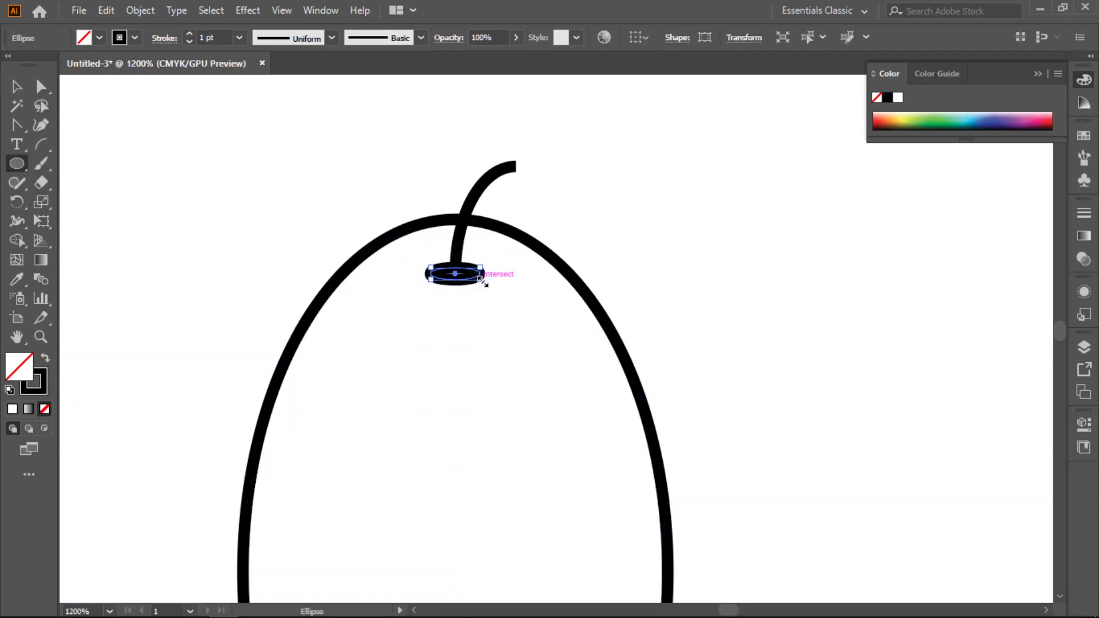
click(16, 86)
click(332, 179)
scroll(544, 286, down, 5)
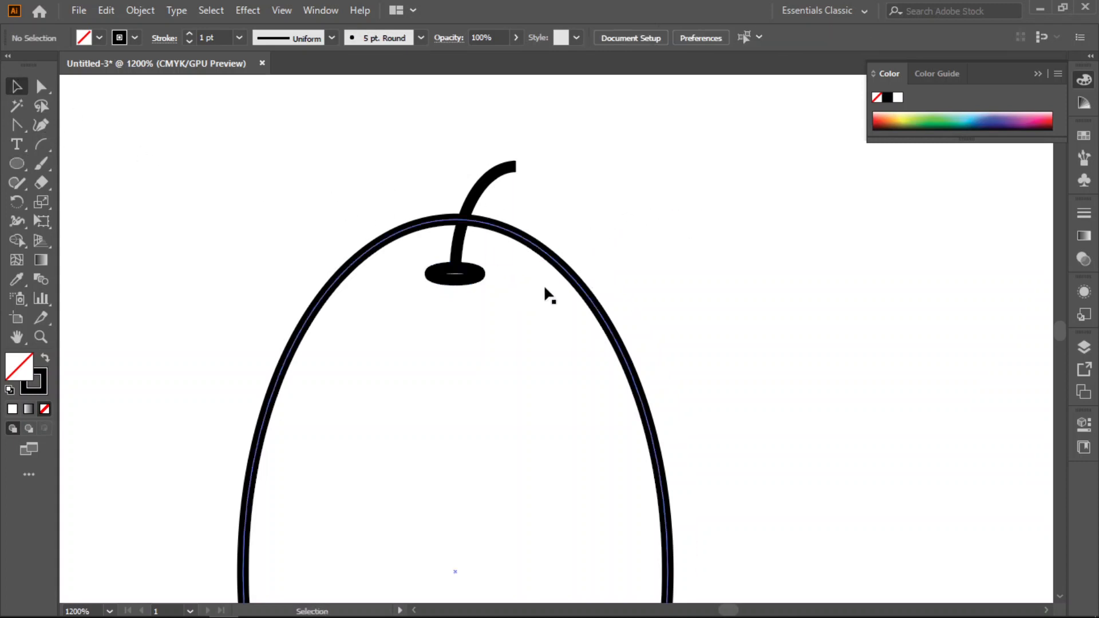
- Group the upright ellipse, its stem and the tiny flat ellipse into one fruit, and deselect it
scroll(543, 293, down, 1)
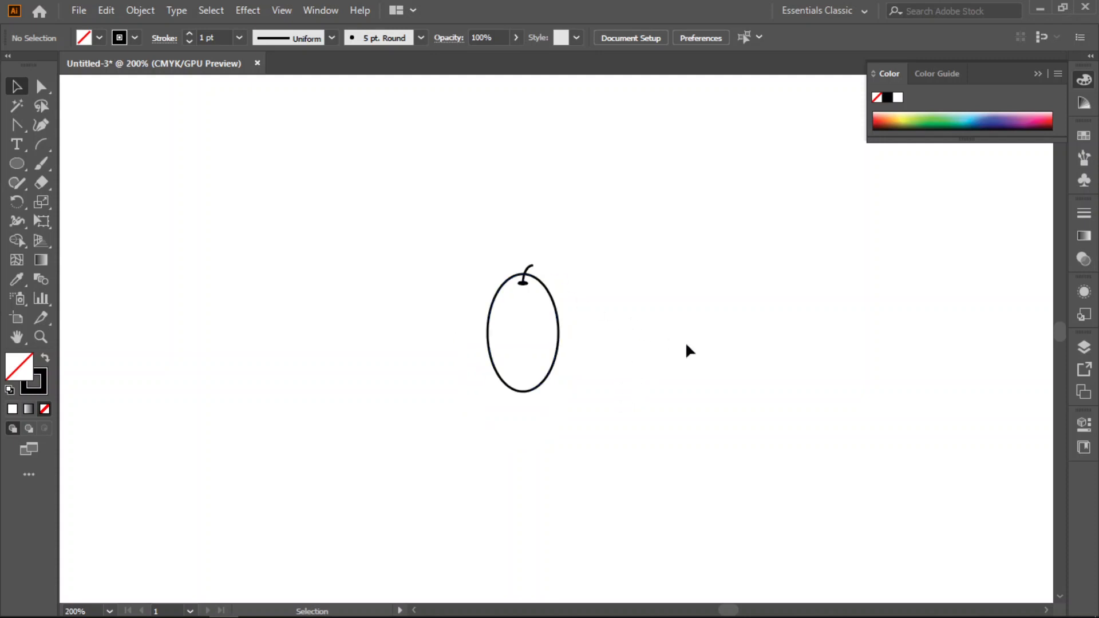
drag(647, 257, 470, 436)
key(a)
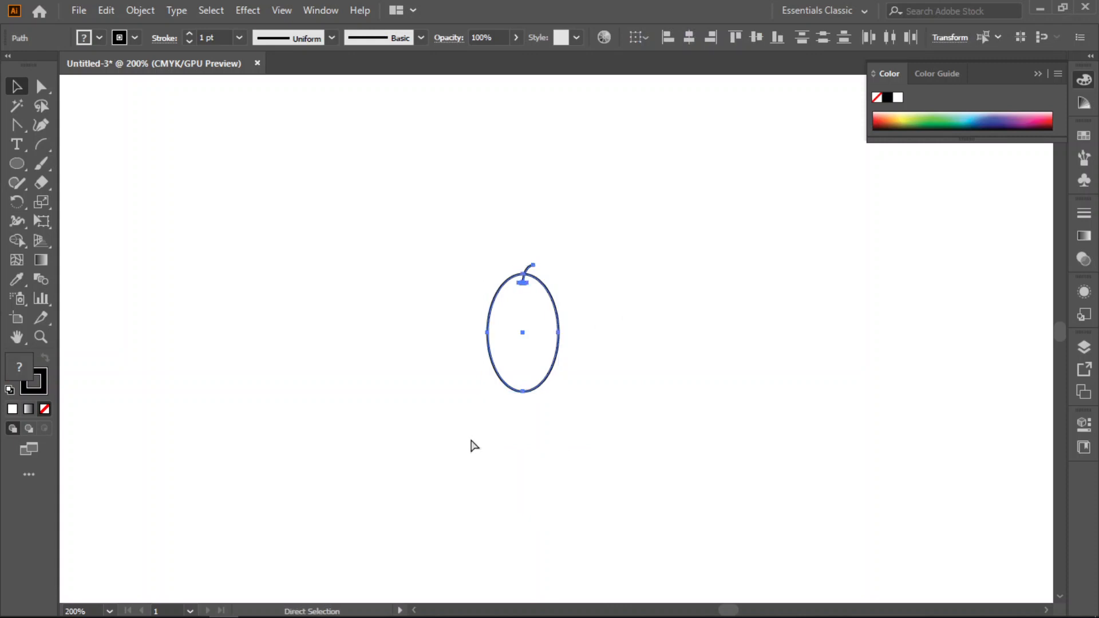
key(v)
click(661, 348)
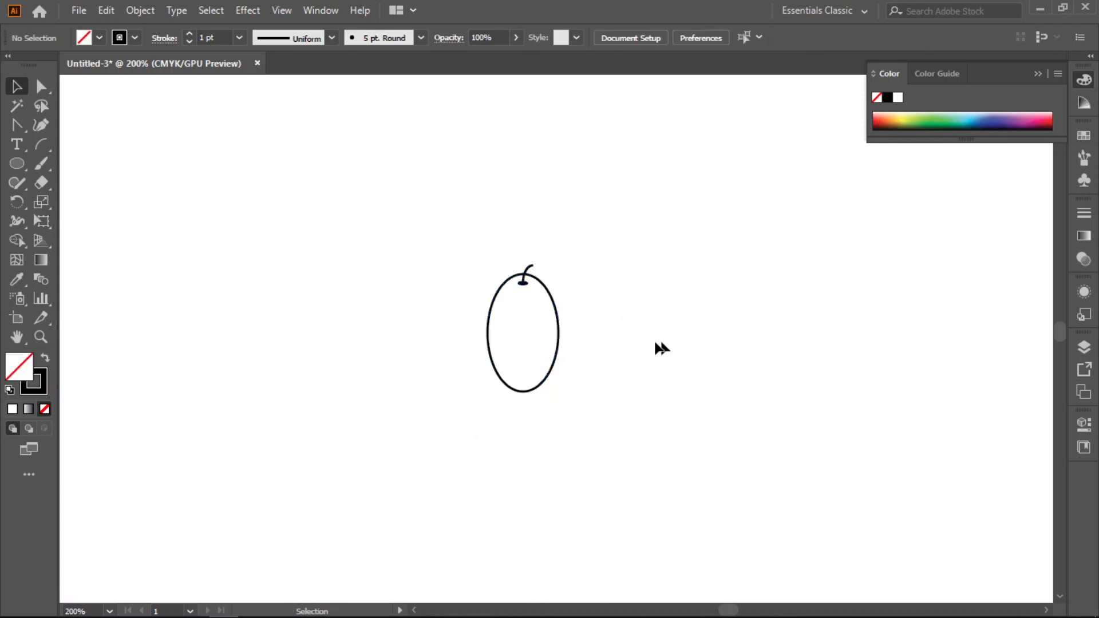
- Duplicate the fruit group once to its right and once to its left
click(560, 342)
drag(547, 341, 649, 342)
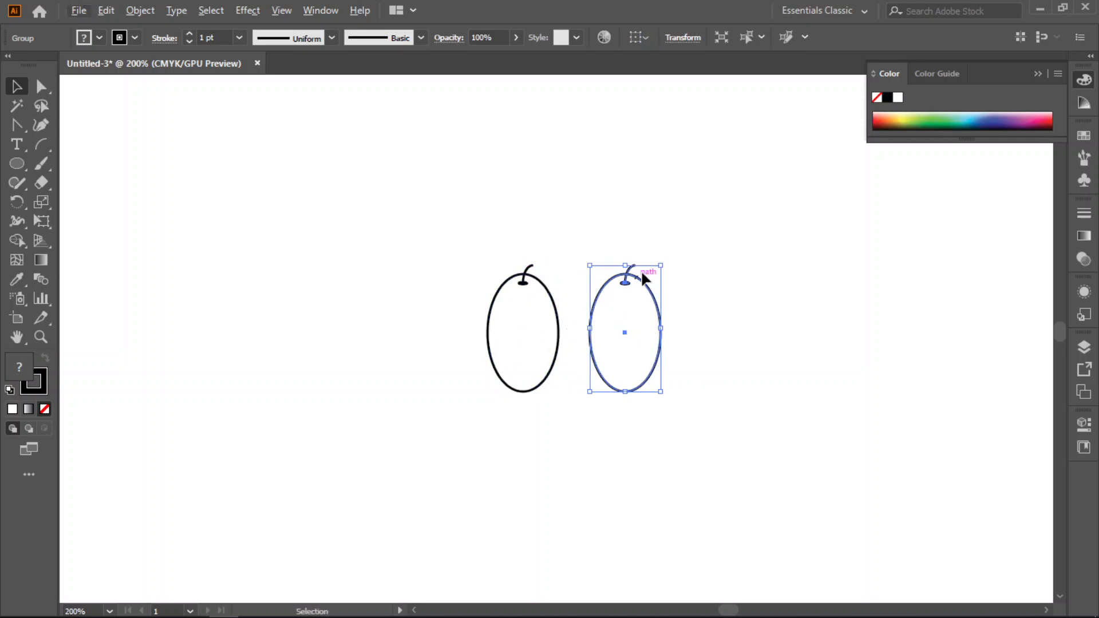
drag(496, 326, 415, 335)
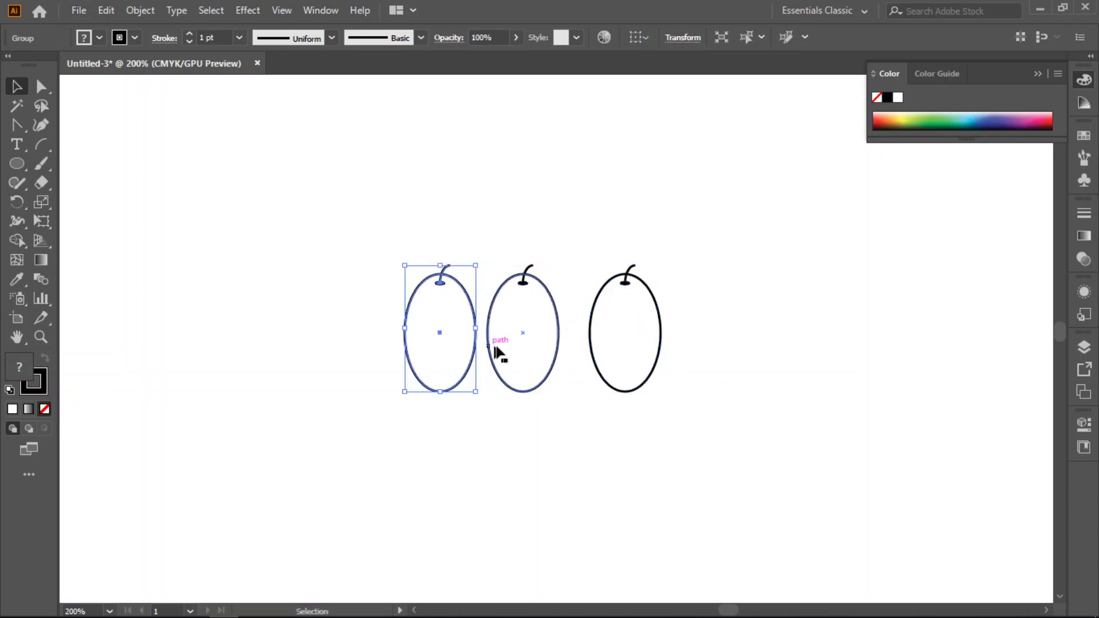
- Rotate the right fruit copy counterclockwise and move it to overlap the middle fruit, with their stems meeting
click(658, 313)
drag(591, 328, 641, 327)
click(444, 312)
click(600, 312)
drag(646, 261, 610, 245)
drag(594, 322, 573, 312)
- Rotate the left fruit copy clockwise and move it to overlap the middle fruit's left side
click(433, 275)
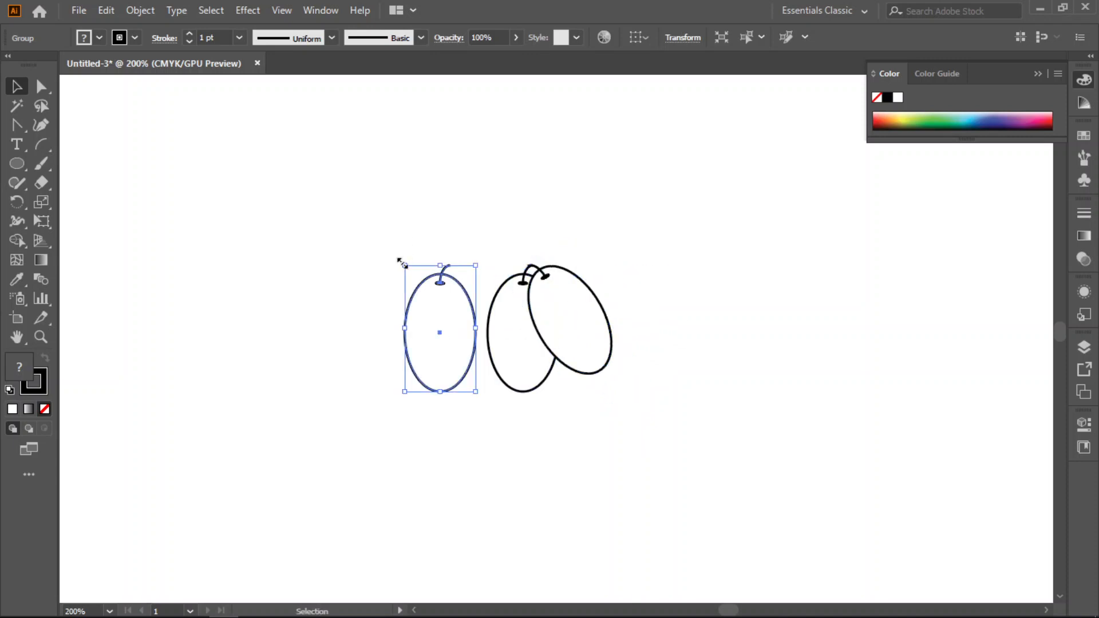
drag(394, 259, 415, 255)
drag(438, 317, 493, 312)
click(686, 341)
- Fine-tune the left fruit's rotation and shift it right so its stem meets the other stems
click(493, 280)
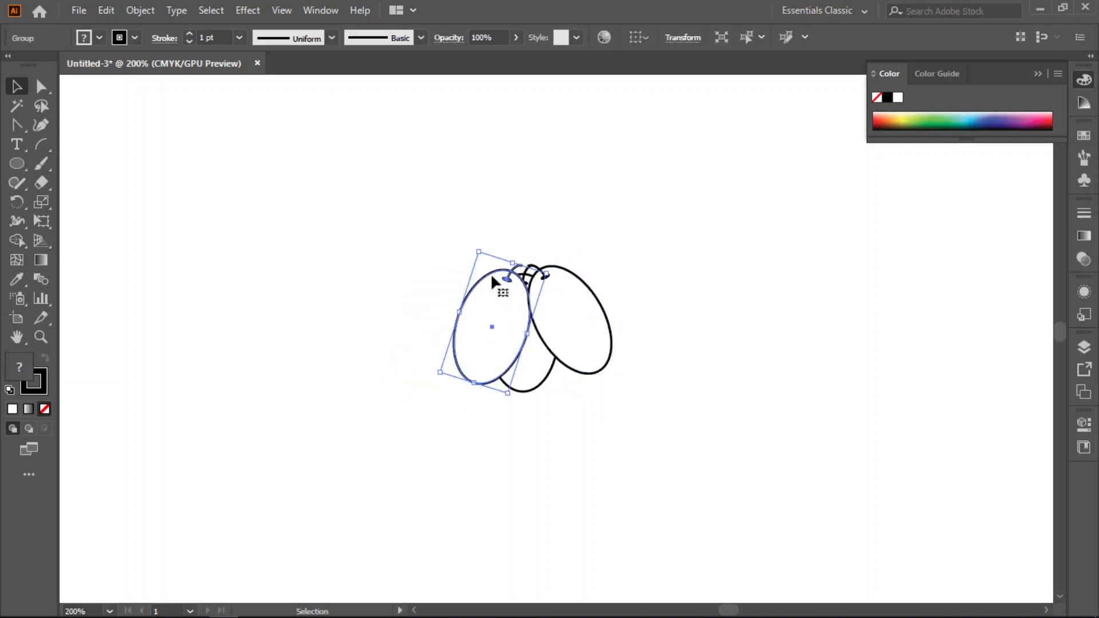
scroll(533, 293, up, 4)
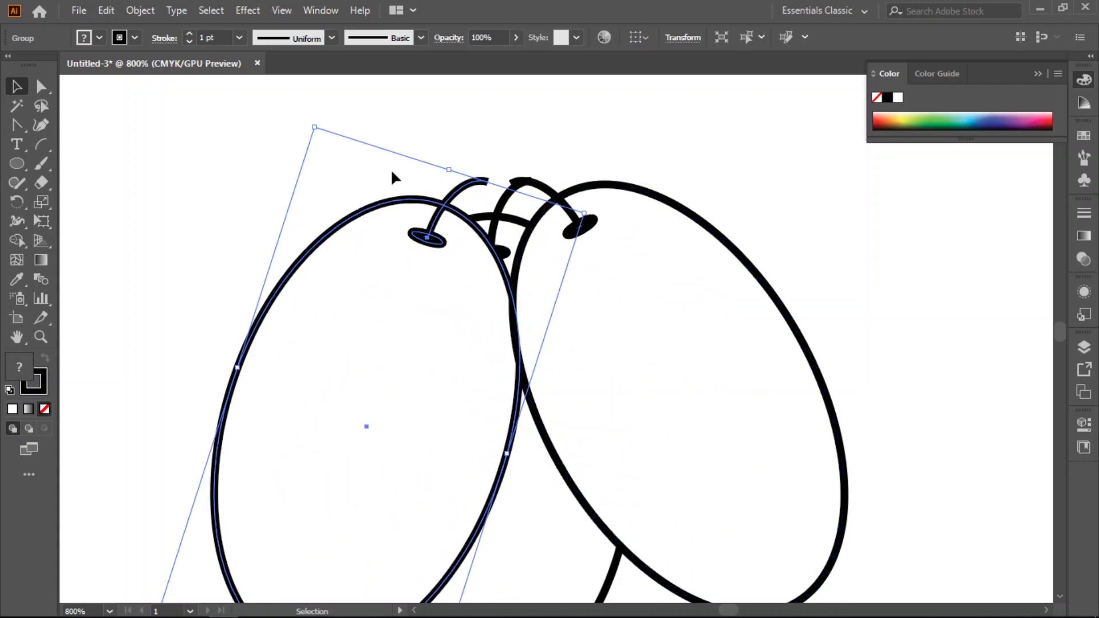
drag(307, 122, 309, 120)
drag(395, 307, 424, 307)
click(540, 158)
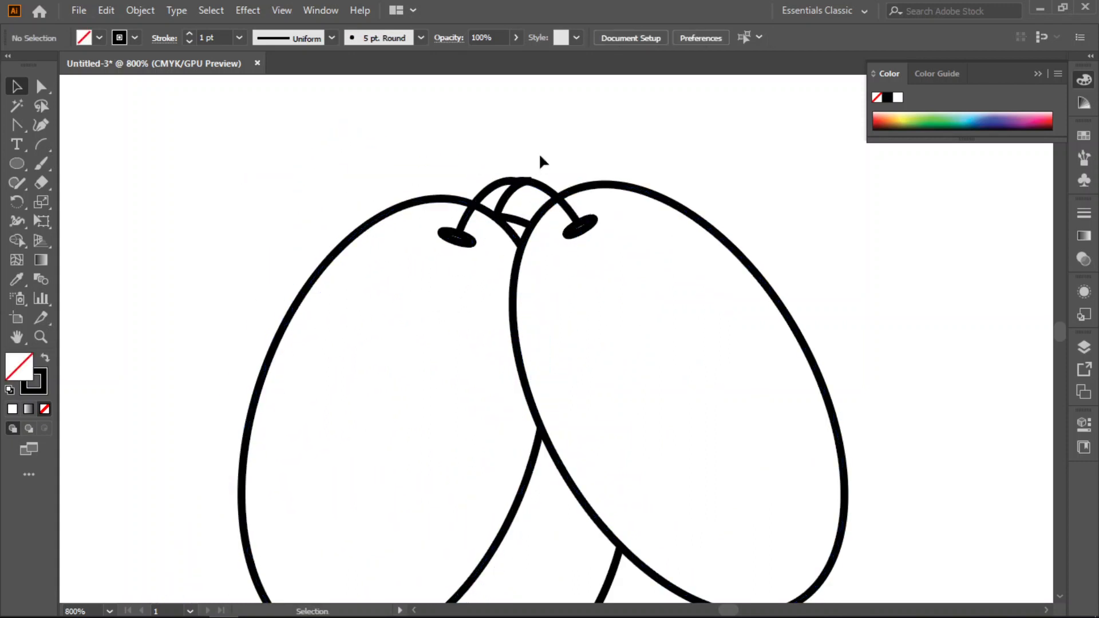
- Bring the middle fruit group in front of the two side fruits
scroll(583, 379, down, 2)
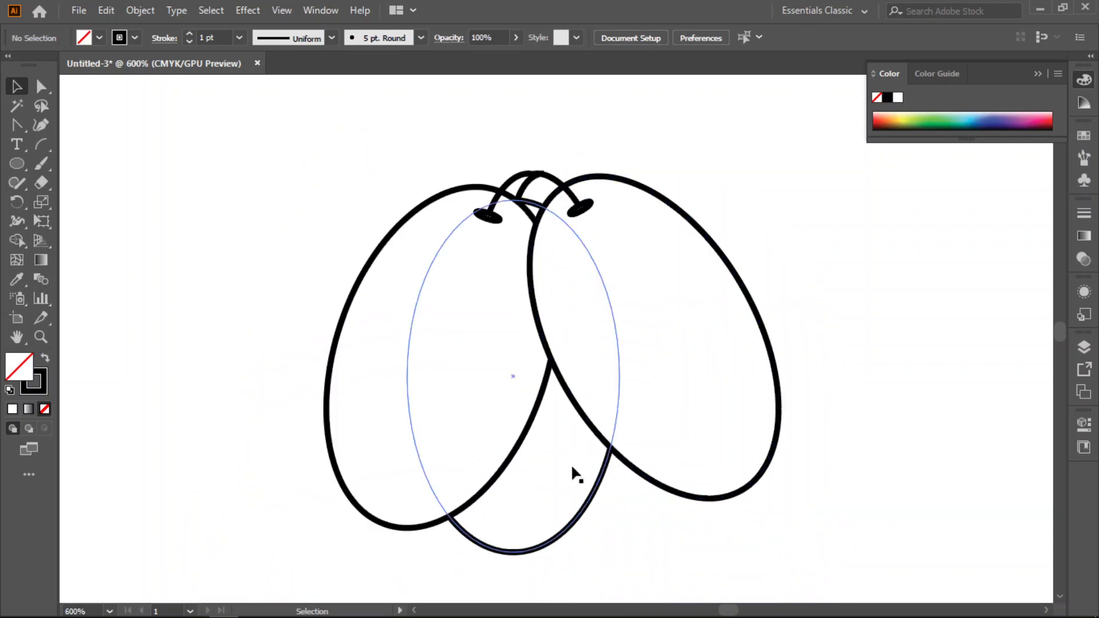
scroll(571, 463, down, 1)
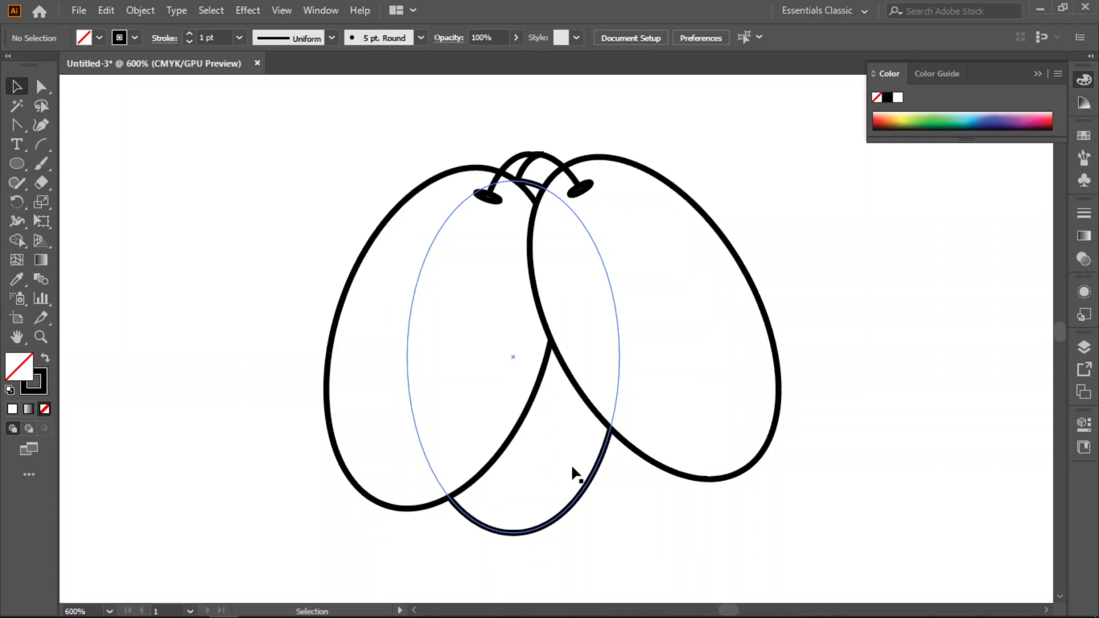
click(585, 498)
right_click(565, 461)
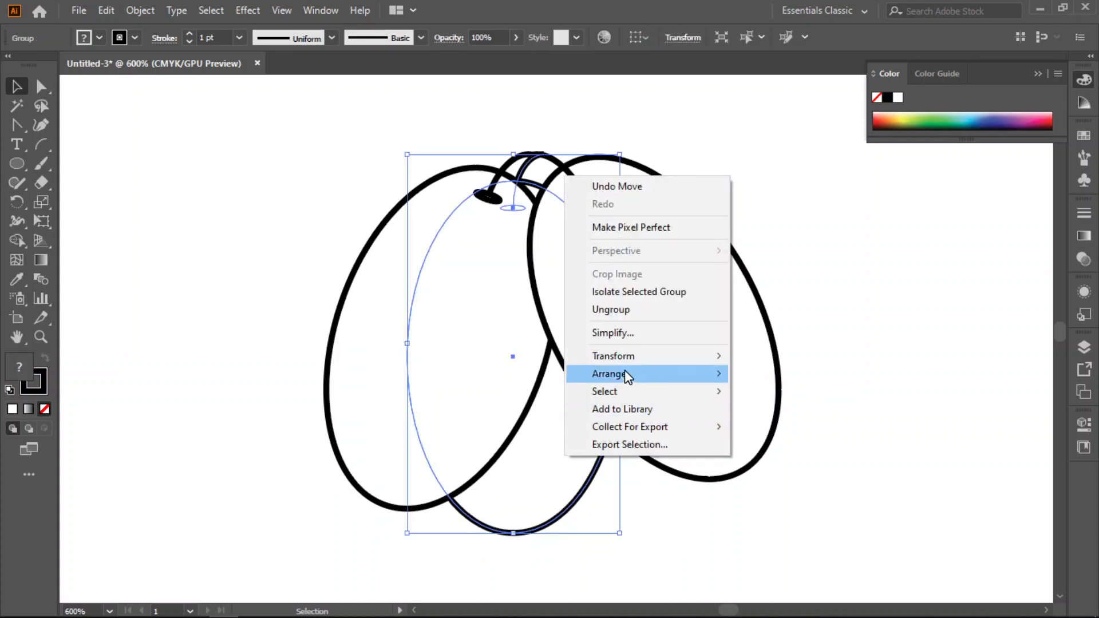
mouse_move(625, 372)
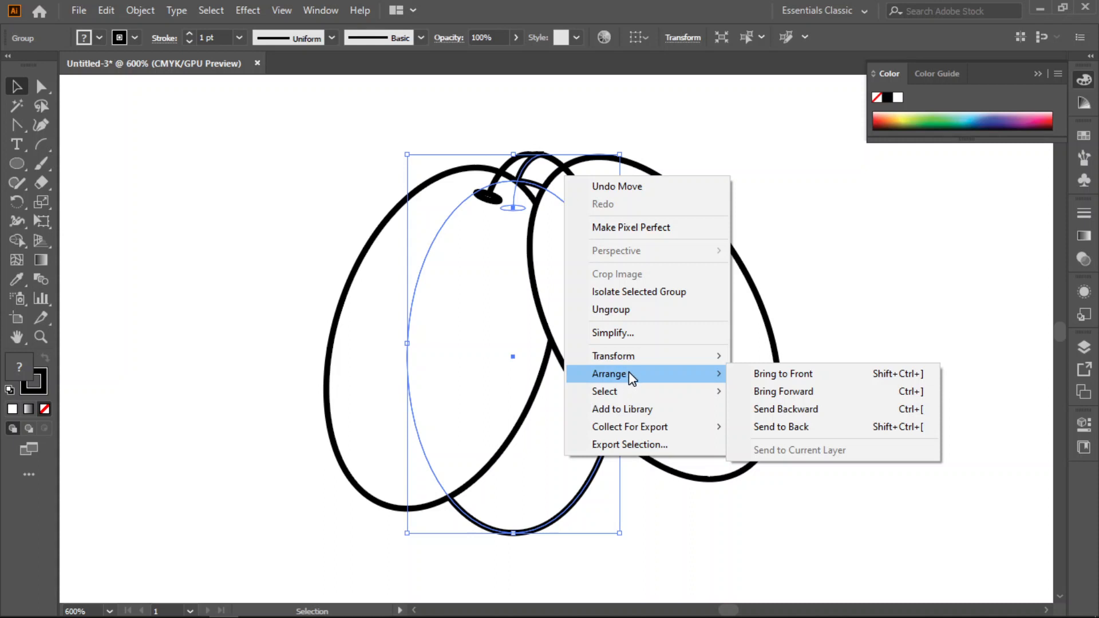
click(783, 375)
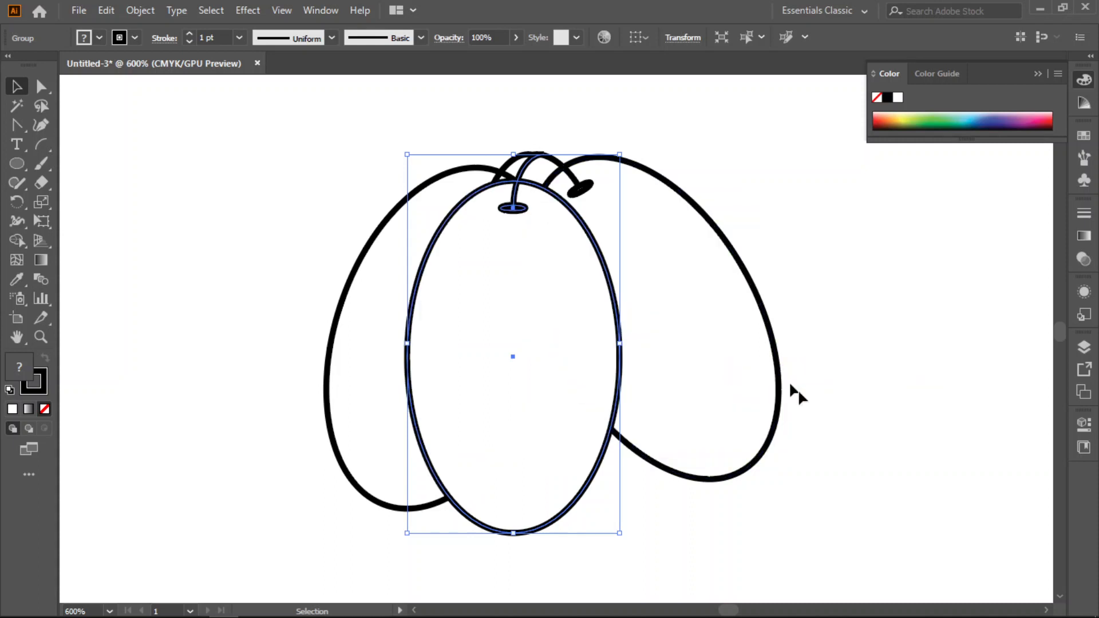
click(888, 356)
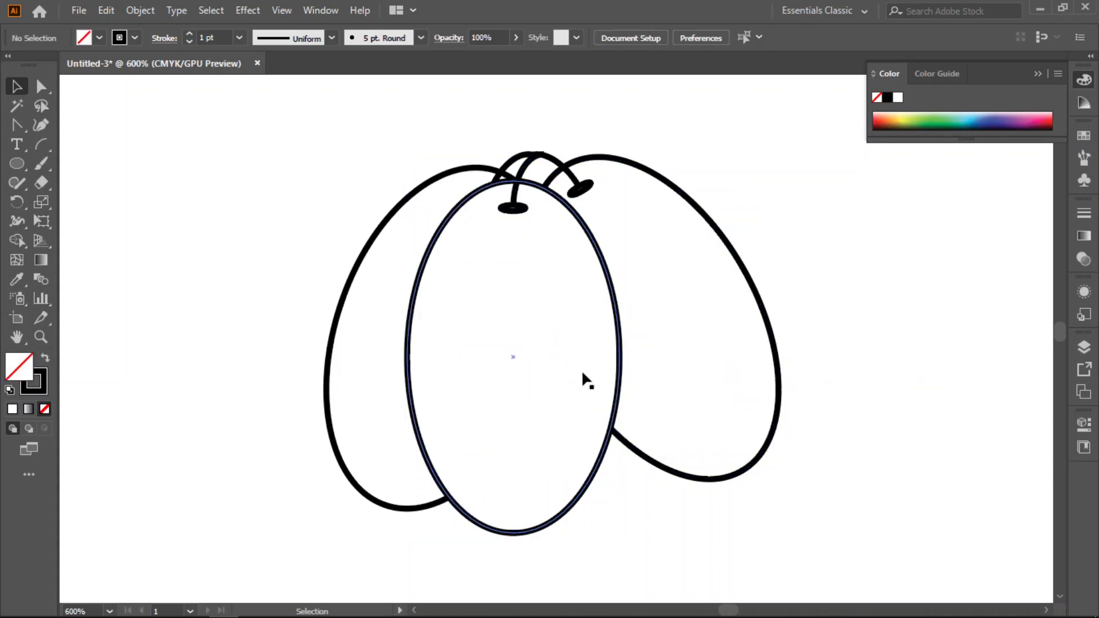
- Group the three fruits into one cluster and duplicate that cluster to its right
drag(787, 136, 335, 438)
key(a)
key(v)
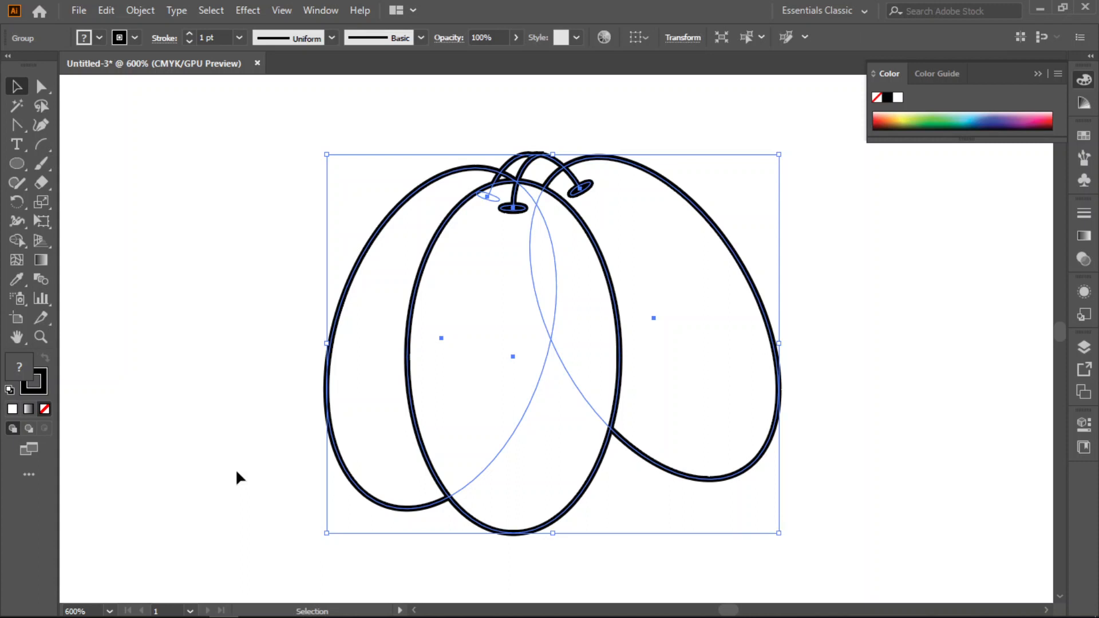
scroll(235, 468, down, 2)
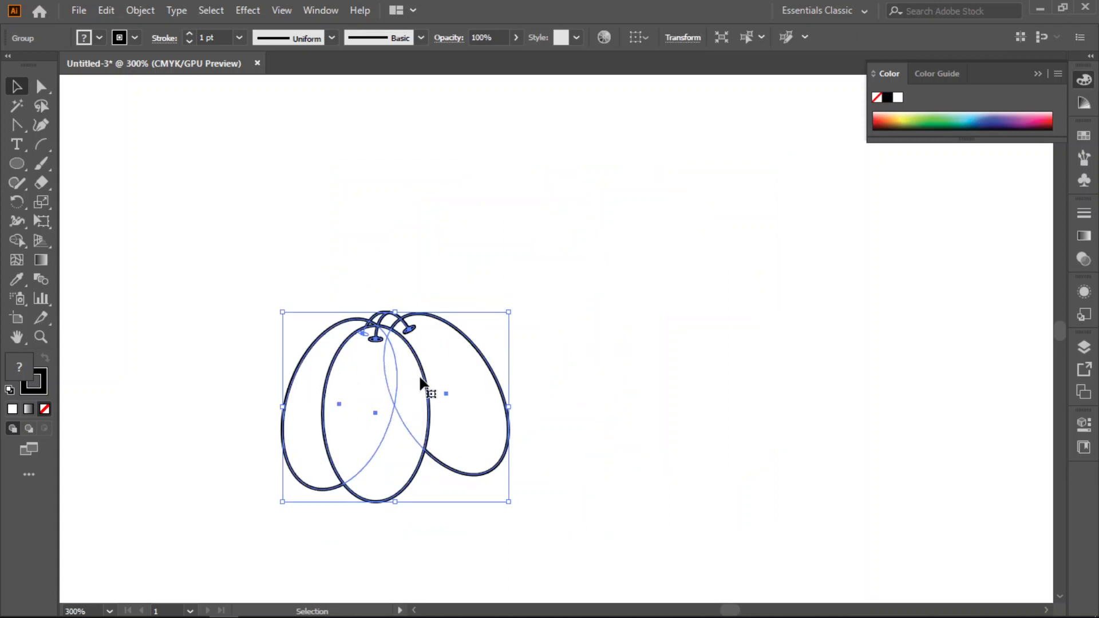
drag(427, 383, 684, 371)
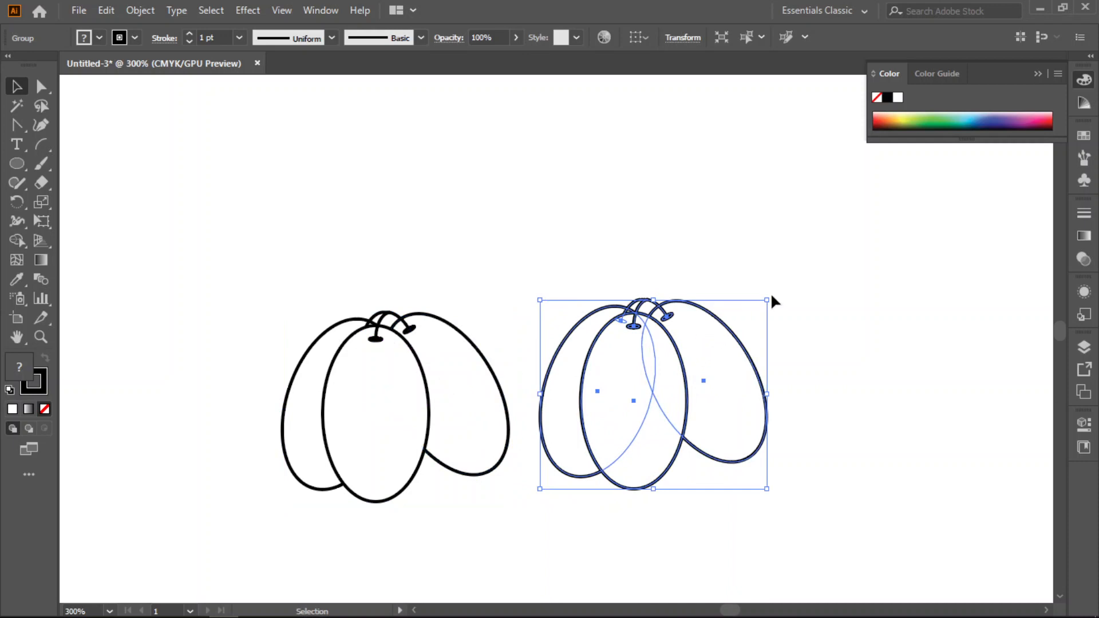
- Shrink the copied cluster in width and height, and place it over the original's lower right side
drag(767, 300, 727, 317)
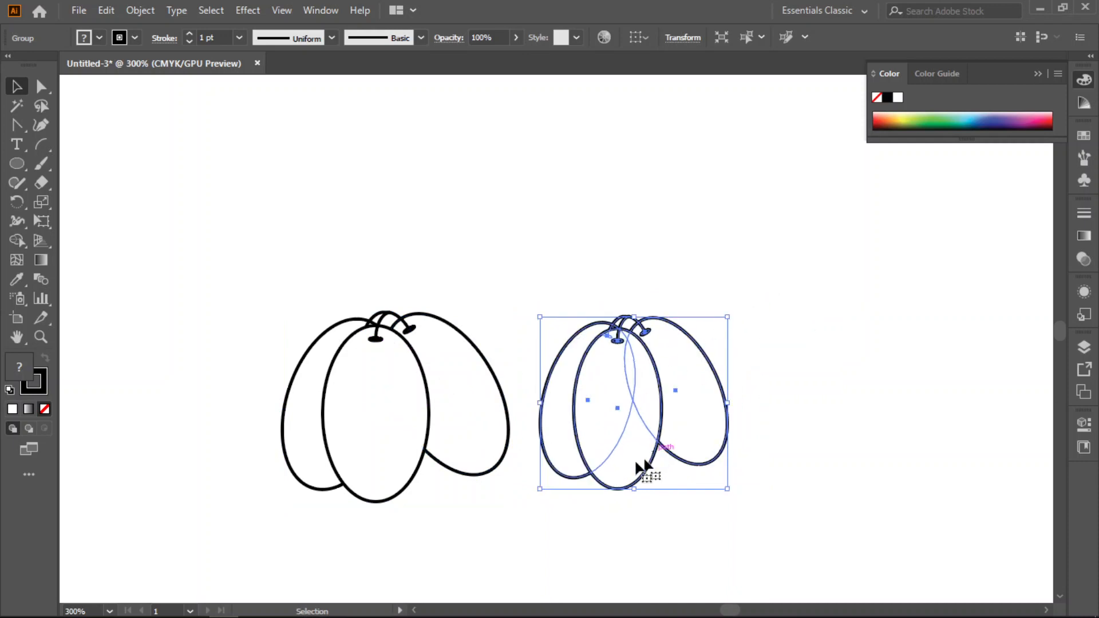
drag(633, 488, 634, 447)
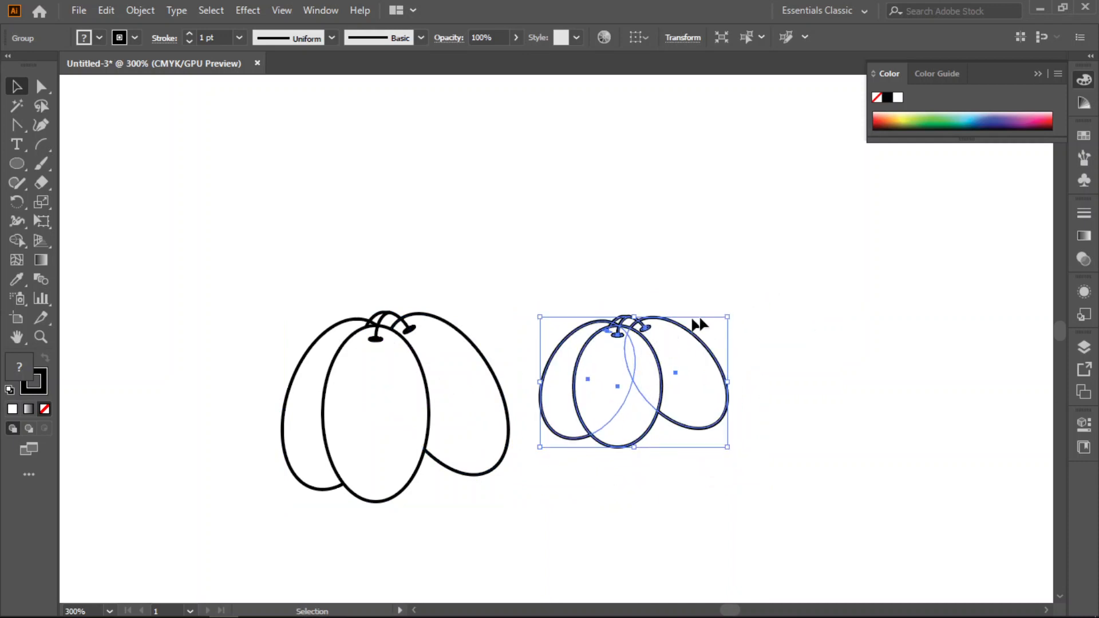
drag(659, 347, 517, 442)
right_click(454, 353)
click(780, 328)
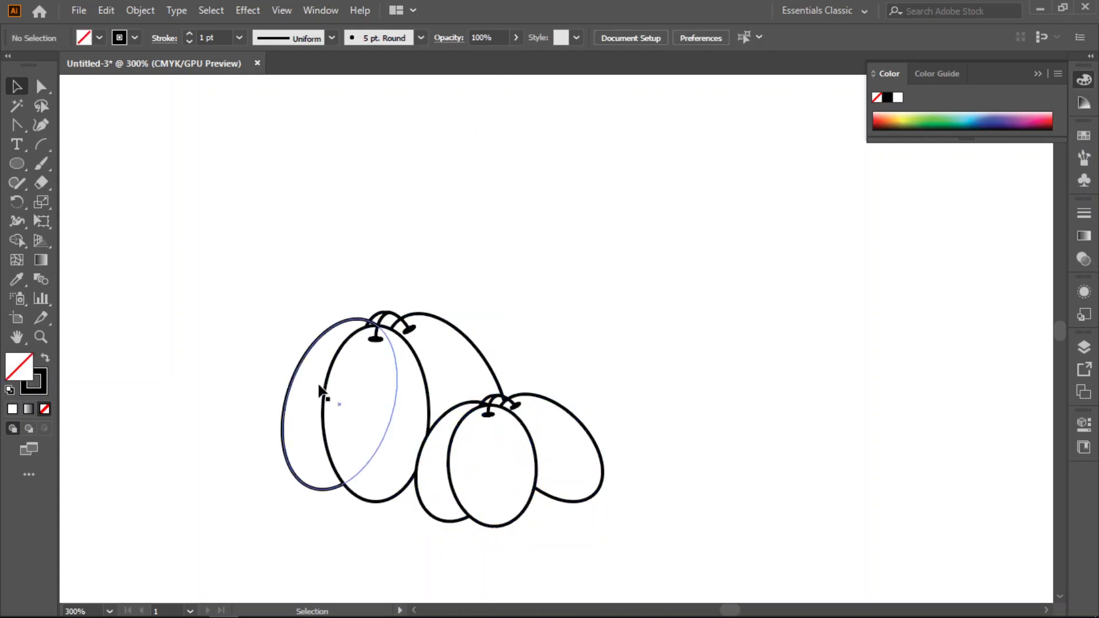
- Bring the larger original cluster in front of the smaller copy
right_click(405, 376)
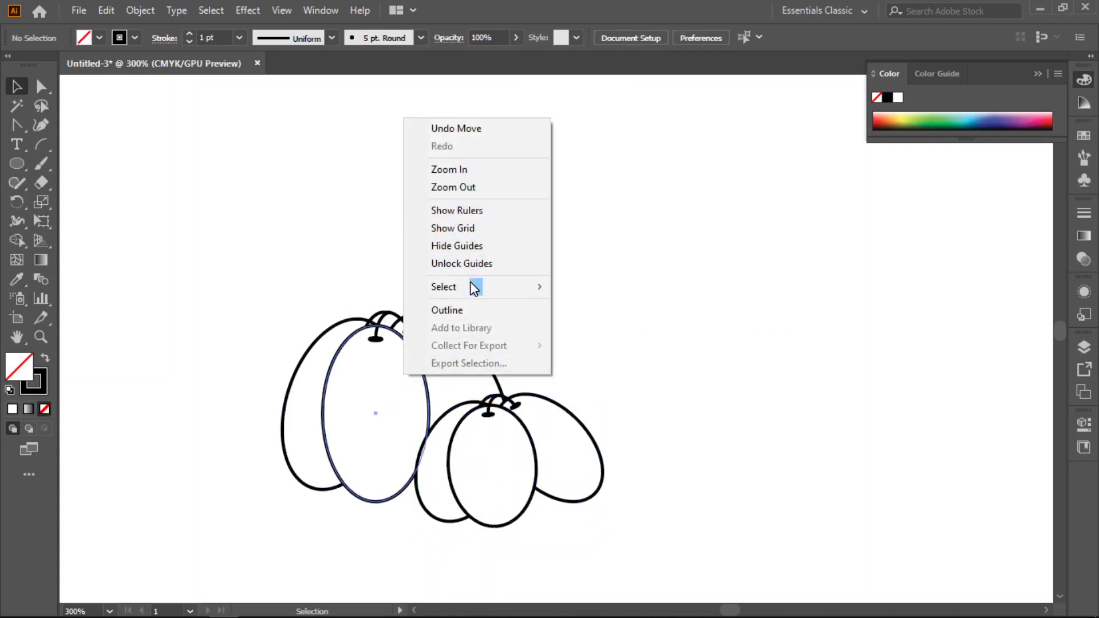
click(380, 385)
right_click(447, 366)
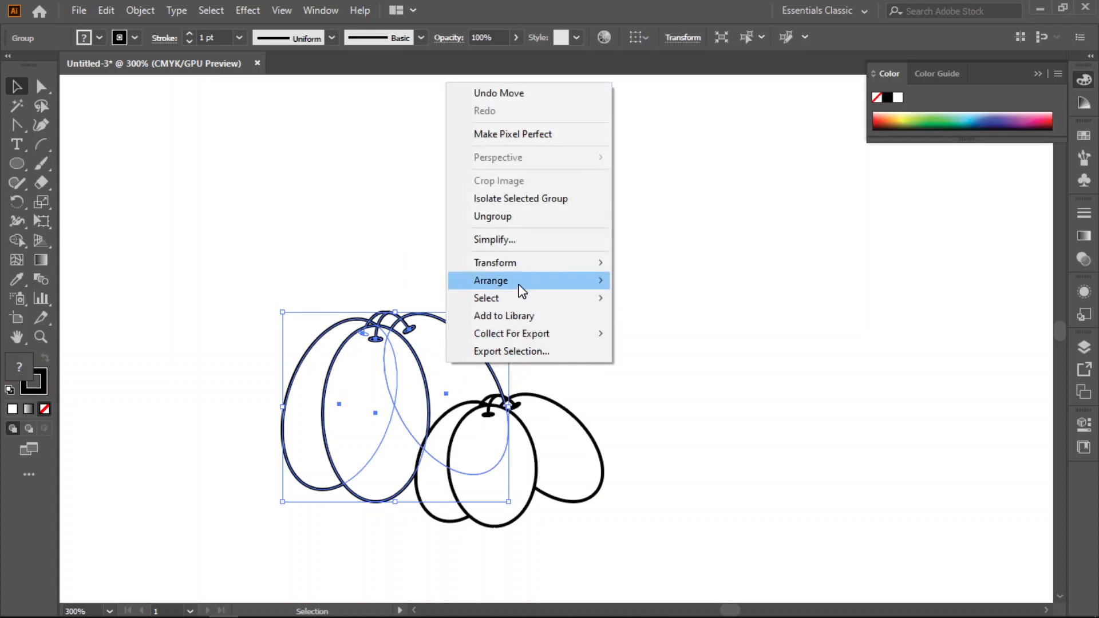
mouse_move(518, 282)
click(674, 287)
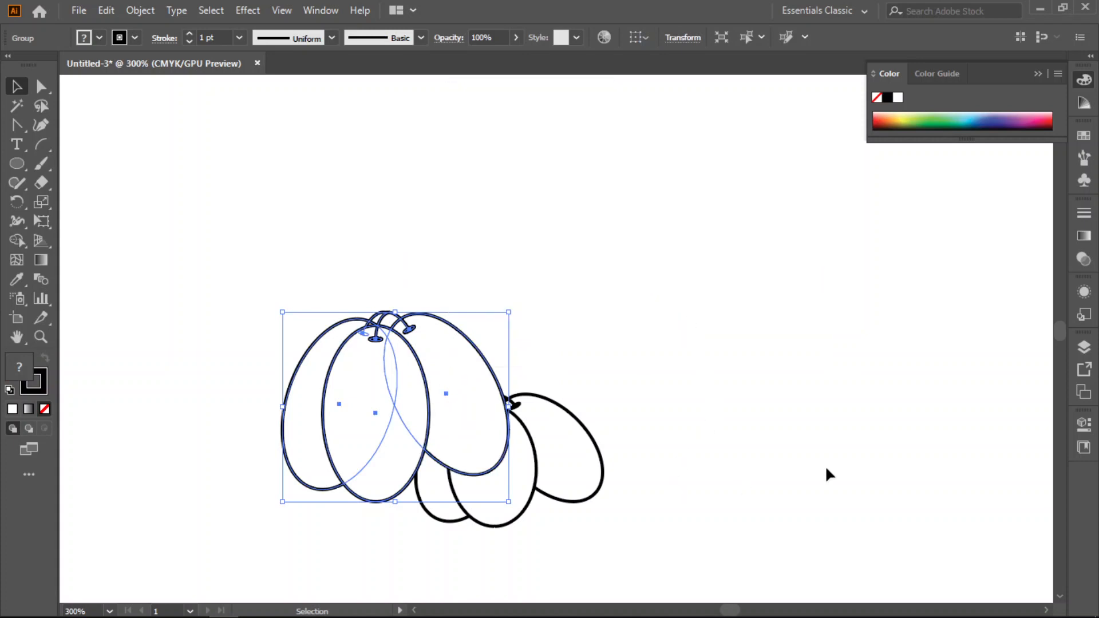
- Shrink the front cluster and shift it down and right to overlap more of the smaller cluster
drag(512, 307, 478, 350)
drag(383, 399, 420, 416)
scroll(613, 389, down, 3)
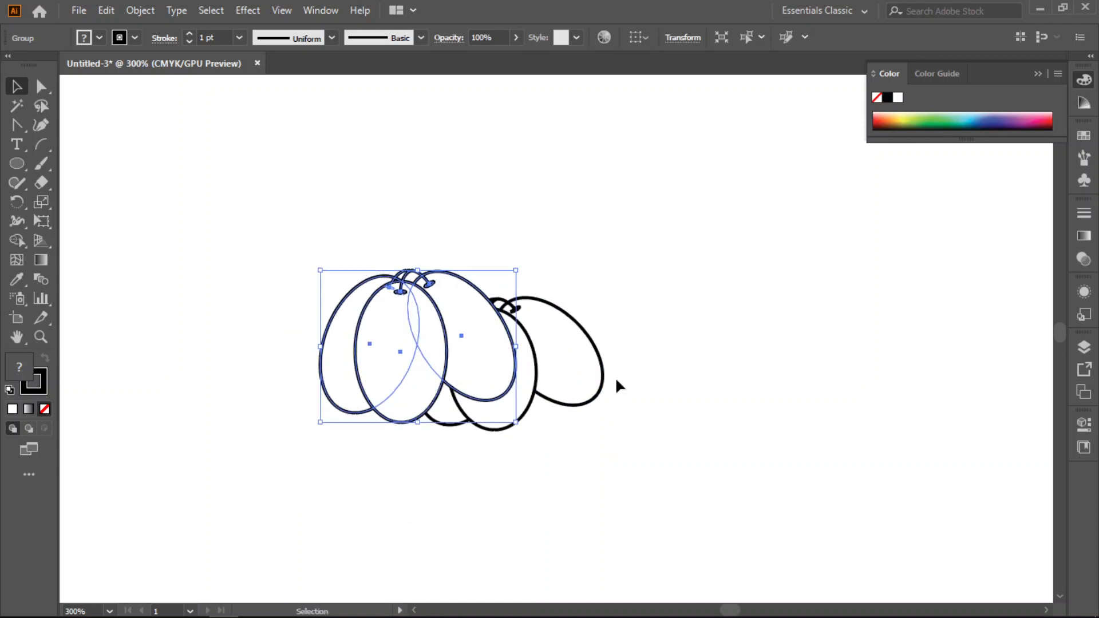
- Duplicate the right cluster to the left side, rotate the copy clockwise and tuck it behind the front cluster
click(567, 352)
drag(568, 347, 367, 368)
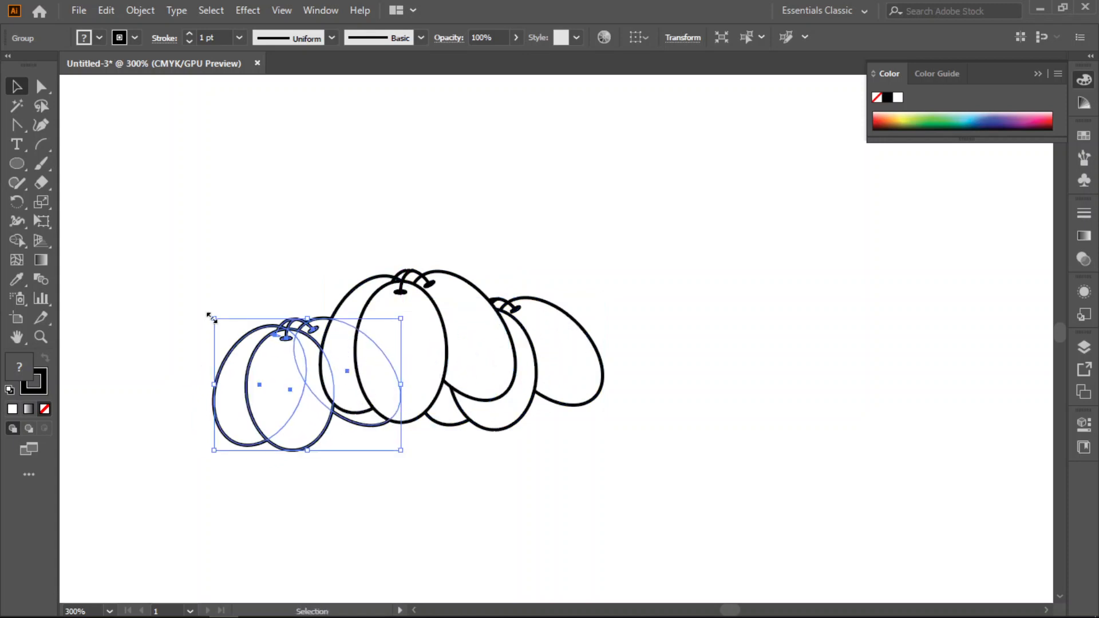
drag(209, 313, 248, 299)
drag(307, 349, 354, 351)
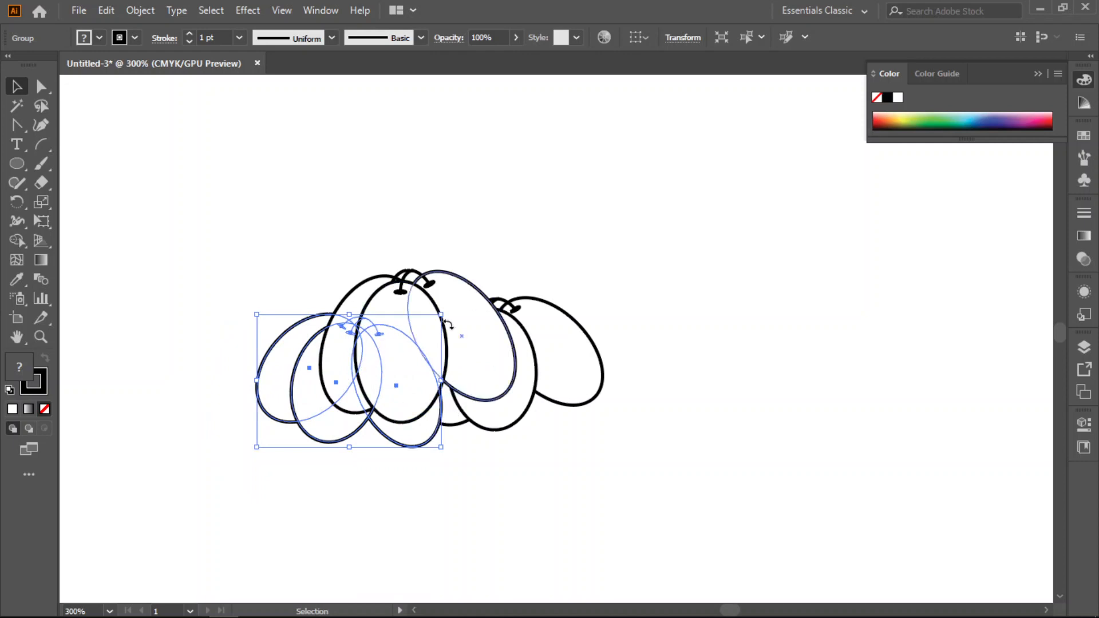
click(714, 480)
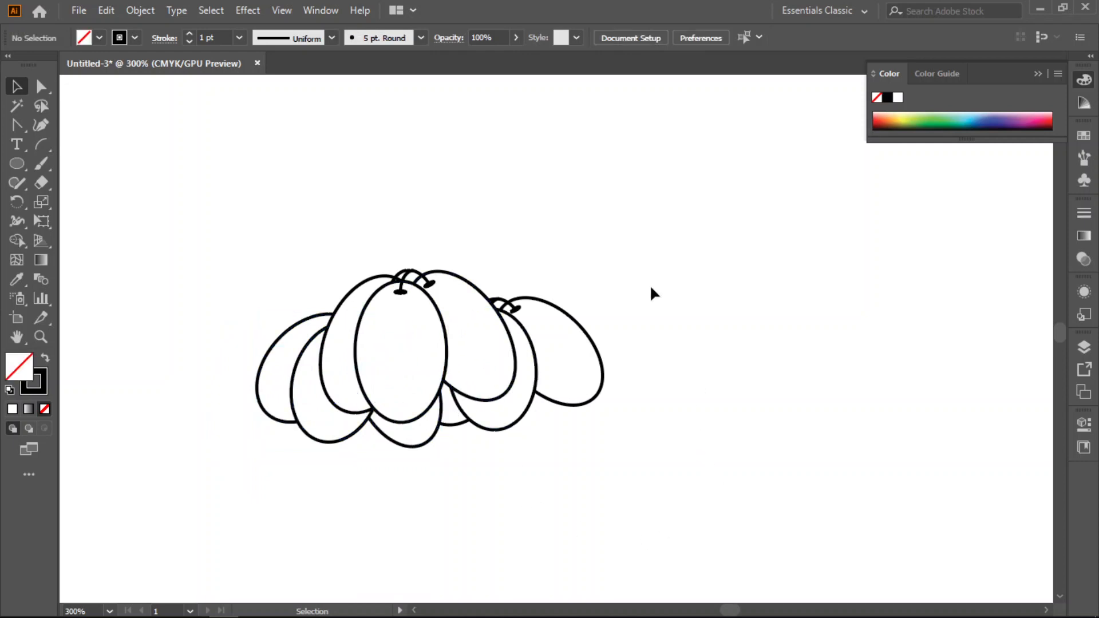
- Scale the front middle cluster down slightly toward its lower left corner
click(462, 324)
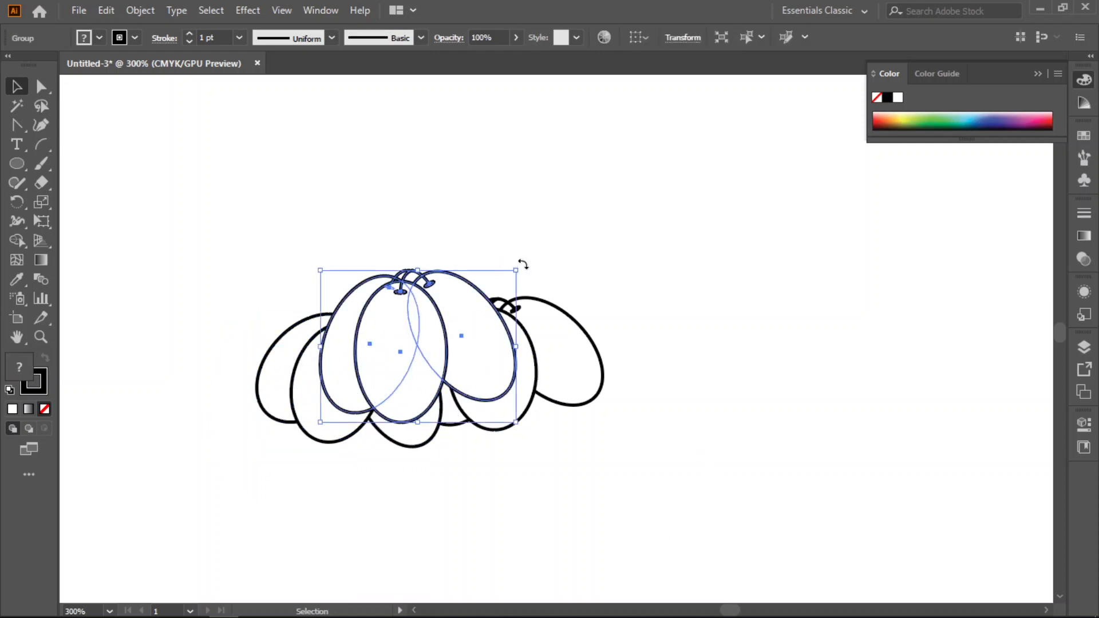
drag(516, 270, 497, 300)
click(675, 277)
- Duplicate all three clusters downward to form a second, overlapping row of fruits
mouse_move(677, 277)
mouse_down()
mouse_move(282, 444)
mouse_move(303, 444)
mouse_up()
drag(456, 368, 451, 441)
click(429, 350)
- Bring the three clusters of the upper row in front of the lower row
drag(644, 251, 280, 344)
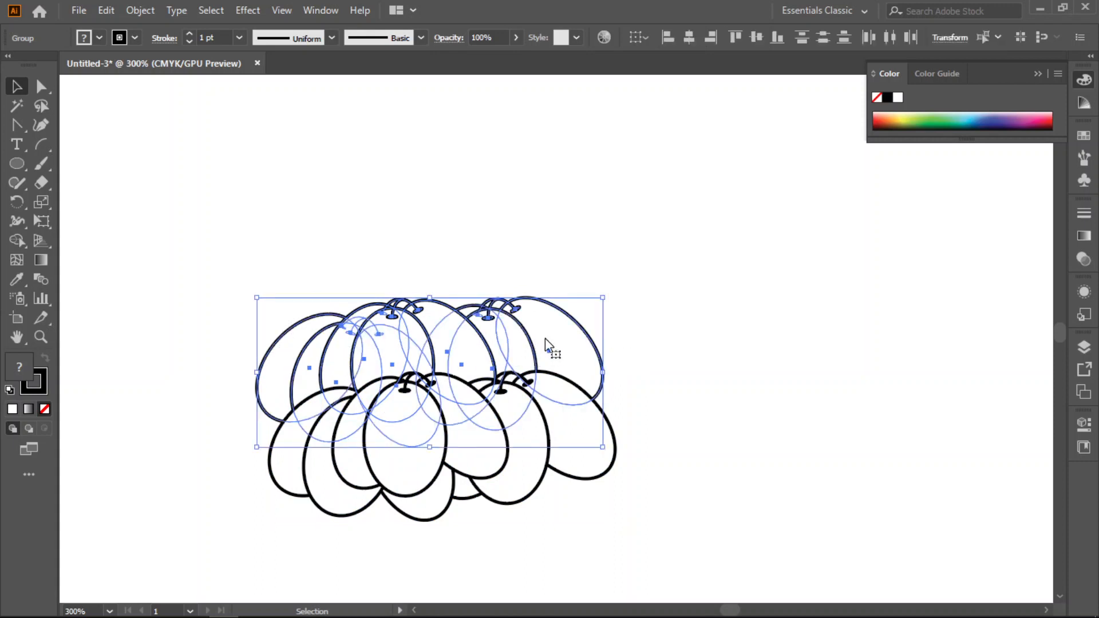
right_click(545, 337)
mouse_move(645, 523)
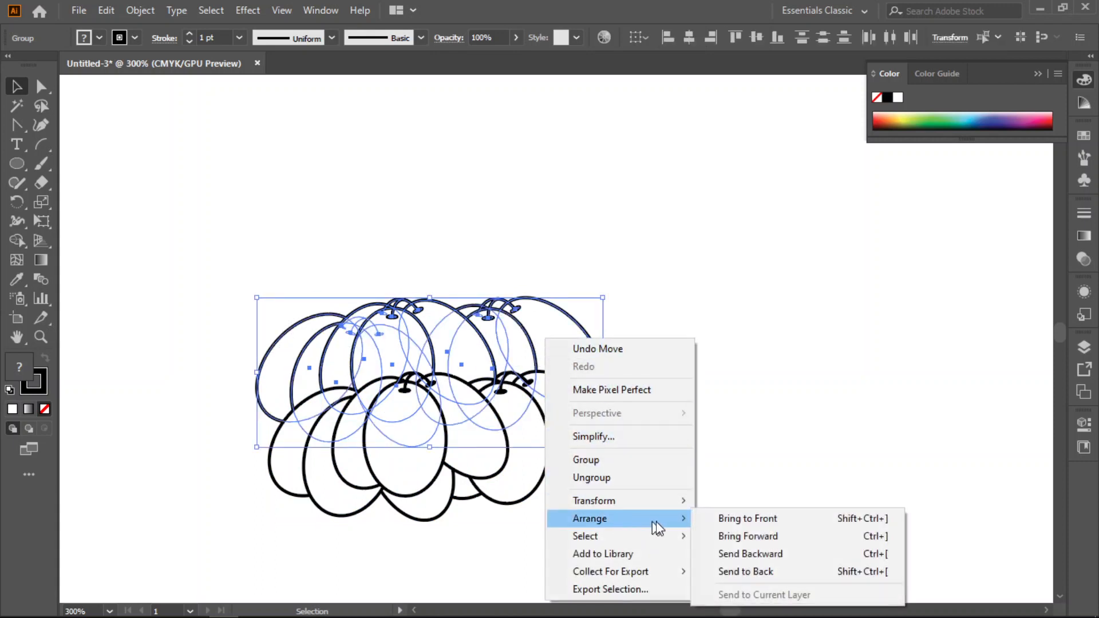
click(742, 521)
click(733, 452)
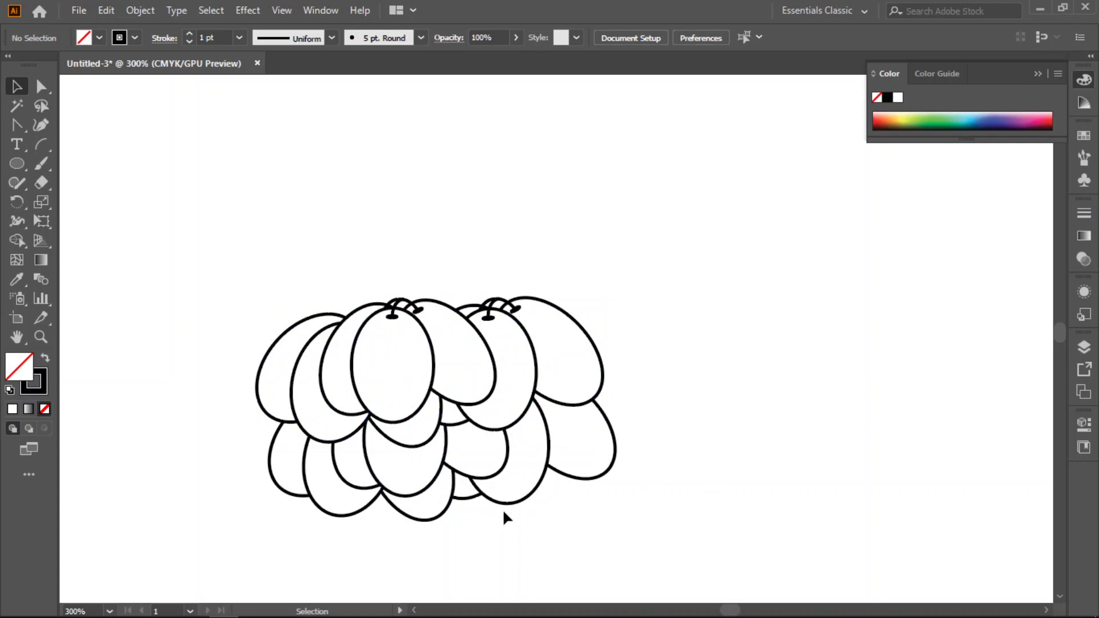
- Duplicate the upper middle cluster to the bottom of the bunch and send the copy behind all other fruits
click(414, 359)
scroll(415, 360, down, 4)
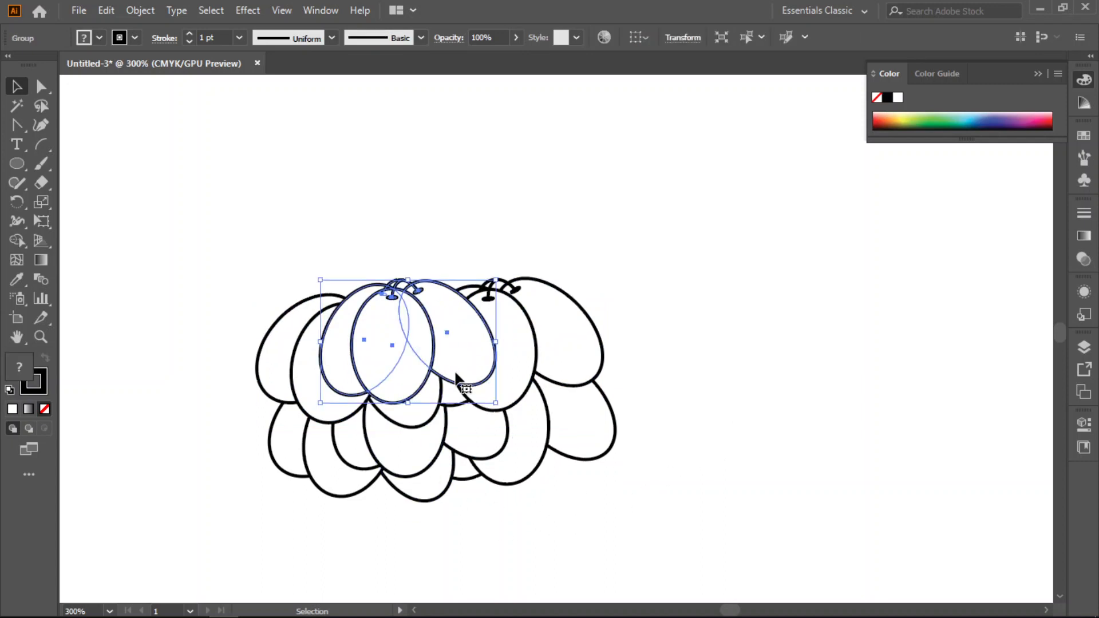
drag(418, 263, 436, 416)
right_click(435, 415)
mouse_move(544, 327)
click(714, 380)
click(654, 449)
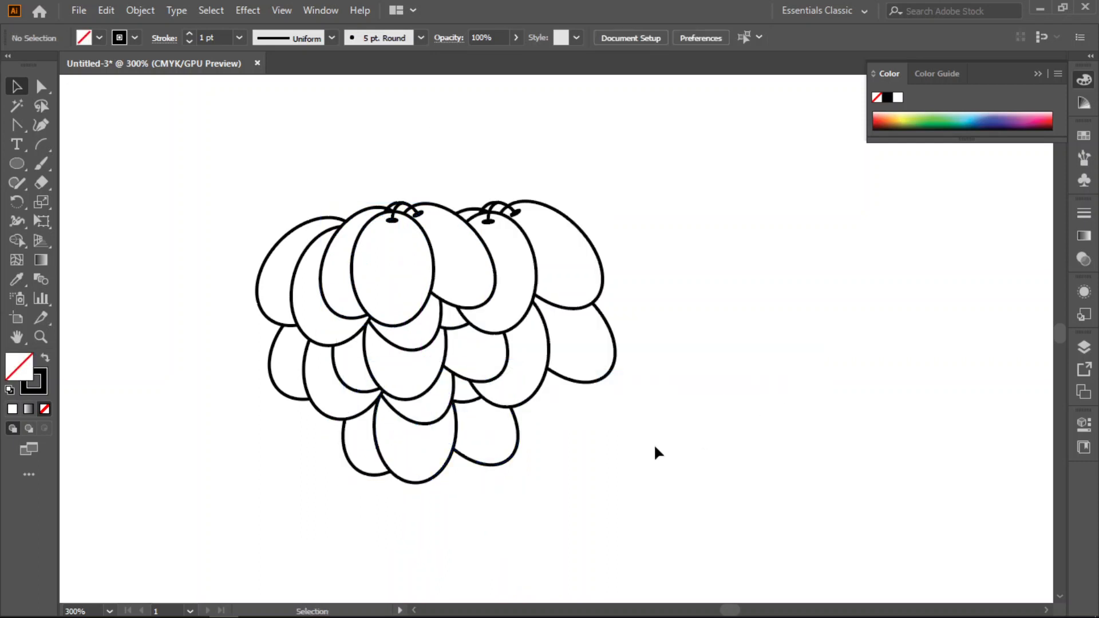
- Shrink the bottom cluster and move it up closer beneath the lower row
click(436, 452)
drag(519, 420, 496, 426)
drag(431, 482, 438, 467)
click(650, 491)
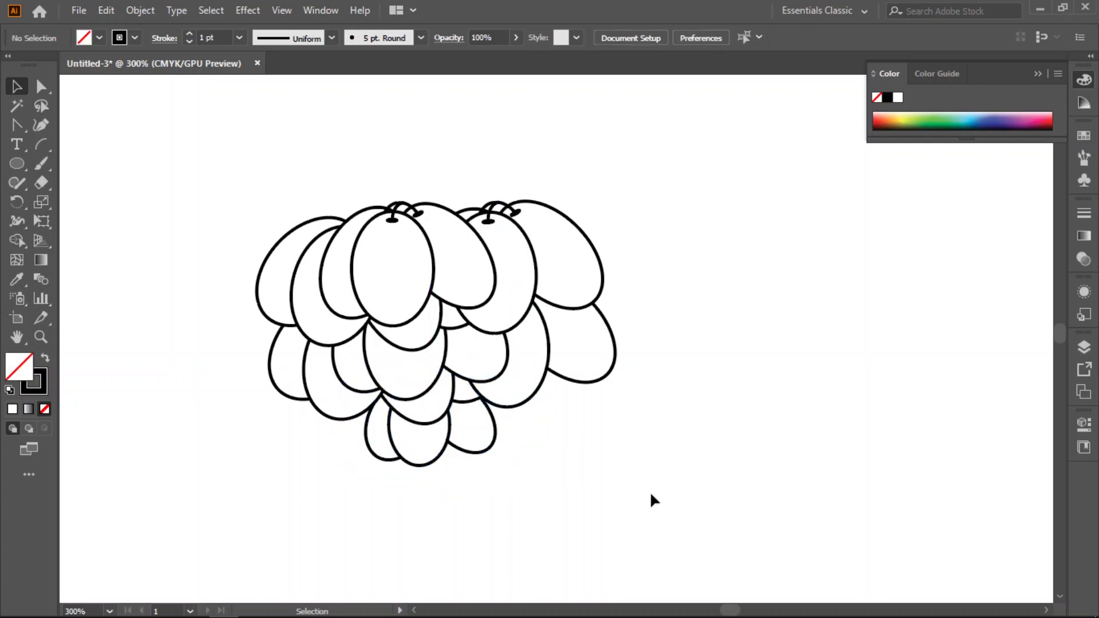
- Shift the upper right cluster slightly down and left, rotate it counterclockwise and scale it down a little
click(543, 247)
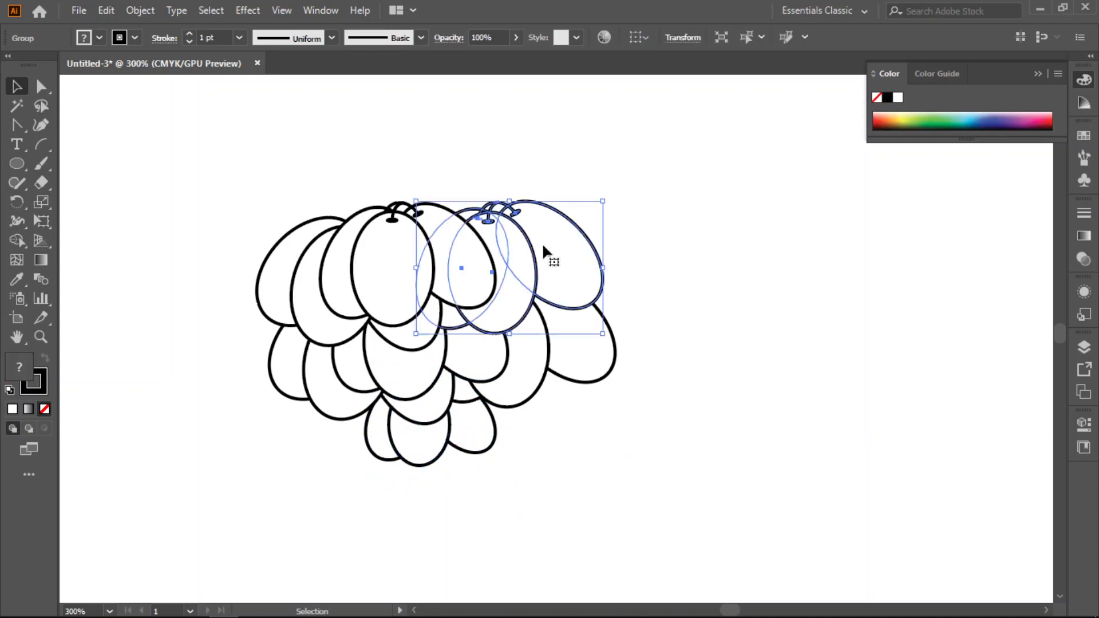
drag(522, 227, 511, 241)
drag(594, 207, 532, 195)
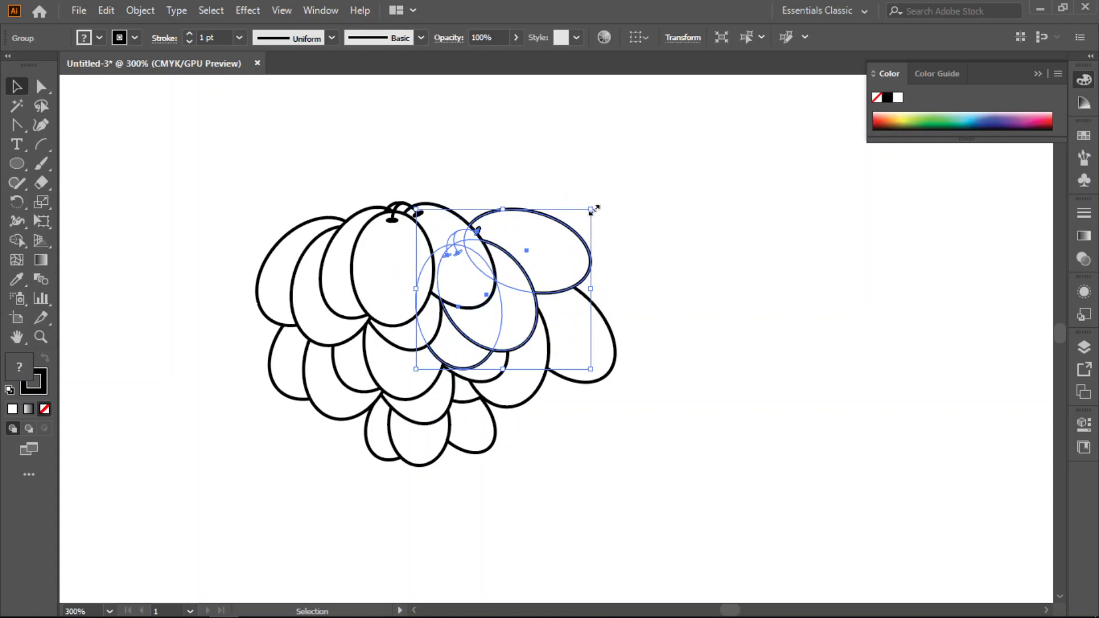
drag(572, 228, 576, 218)
- Move the upper middle cluster slightly right and up to cover the stems of the rotated cluster
click(542, 251)
drag(493, 253, 490, 252)
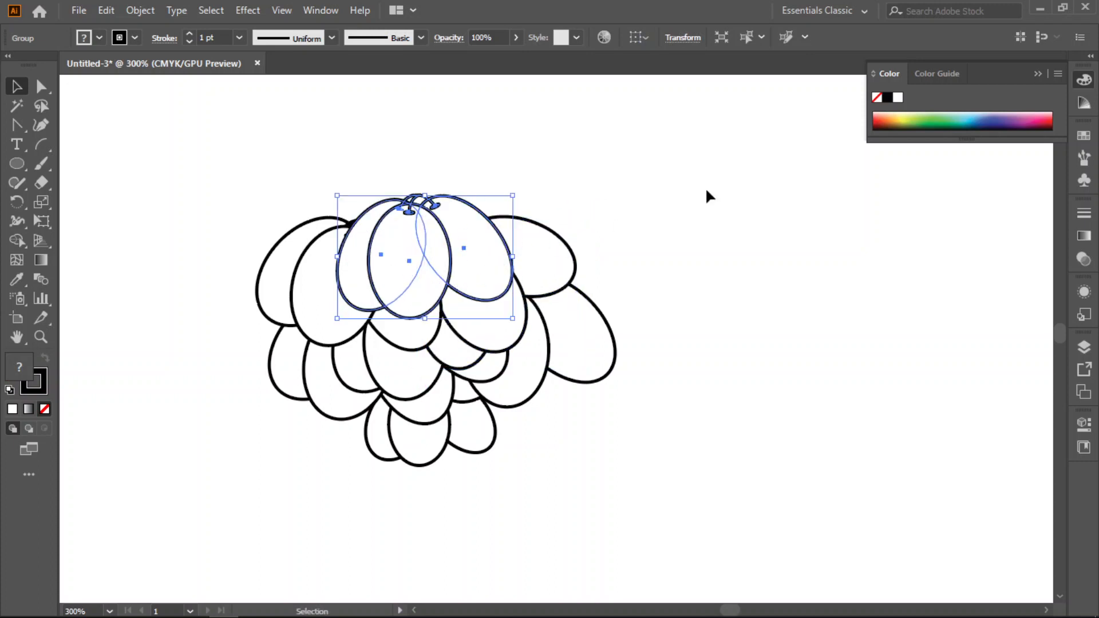
click(733, 297)
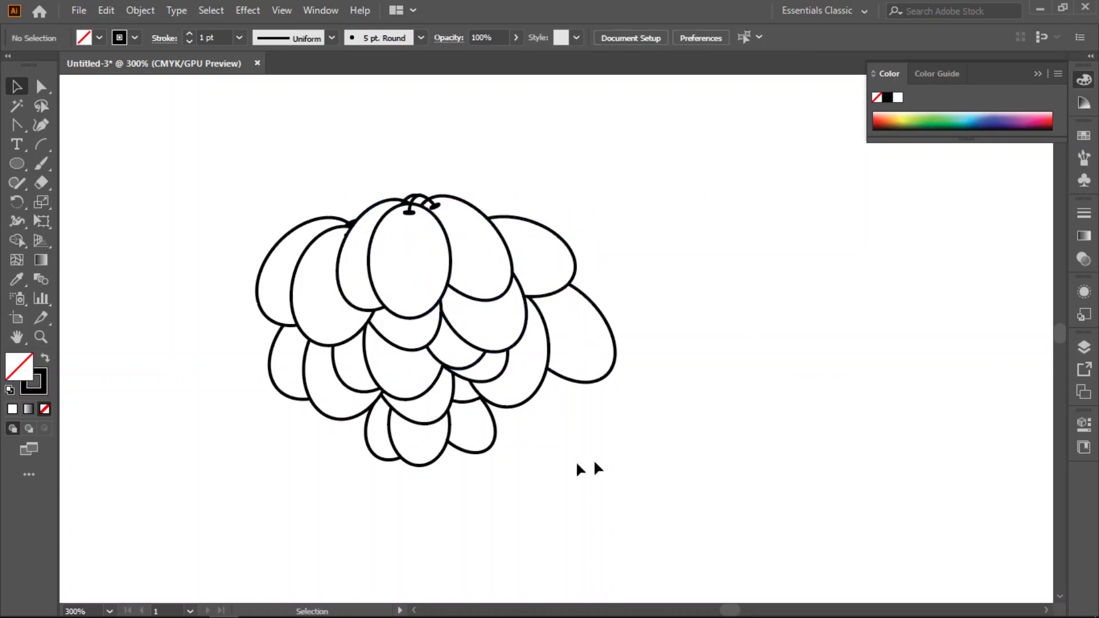
- Select every fruit cluster in the bunch and group them into one object
drag(240, 223, 669, 435)
key(a)
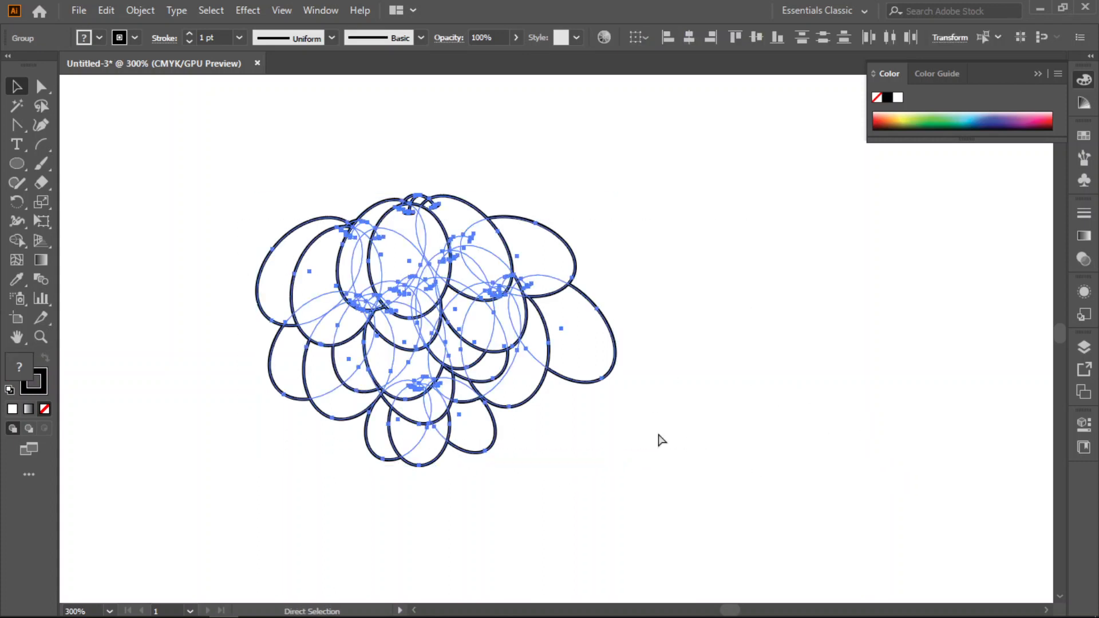
key(ctrl+g)
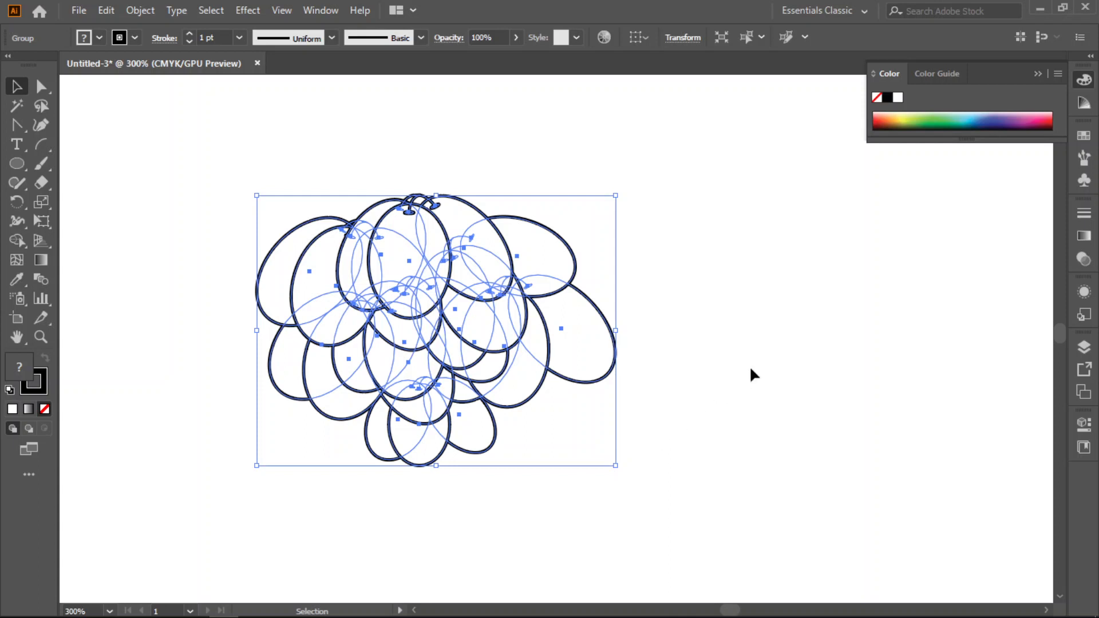
click(749, 365)
- Paint a thick curved stem with the Paintbrush, rising from the top of the fruit bunch toward the upper right
scroll(575, 404, up, 1)
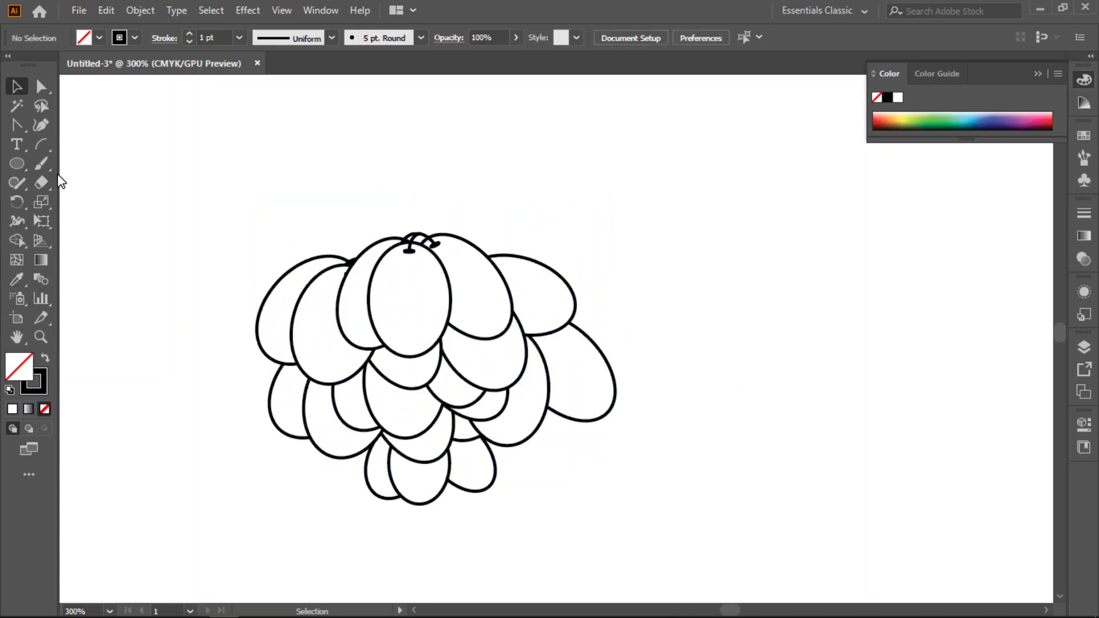
click(41, 164)
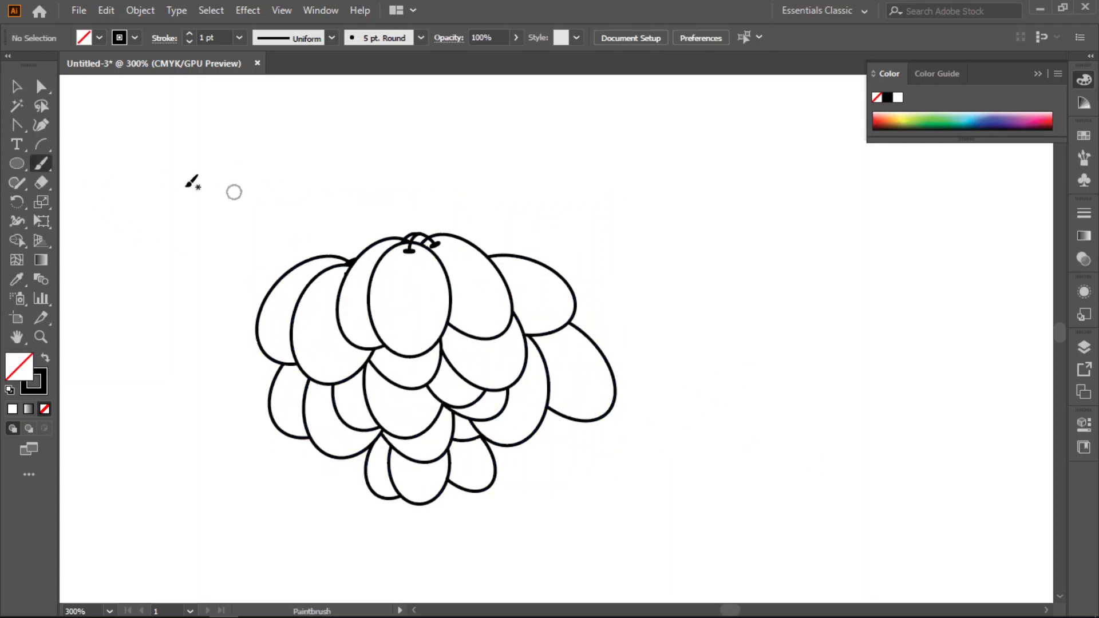
click(43, 145)
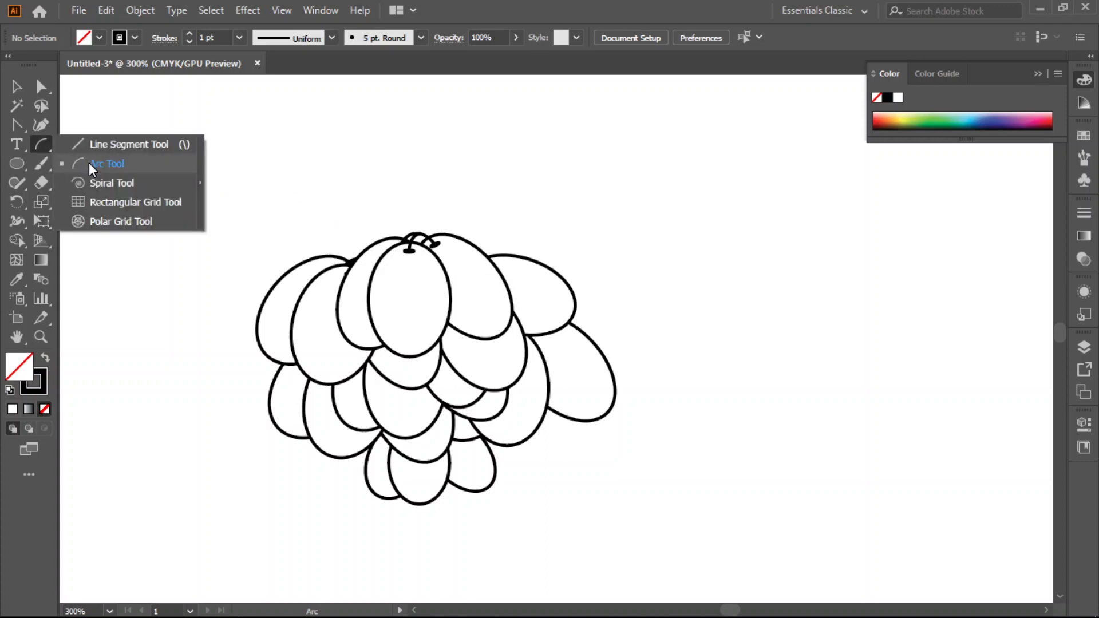
click(40, 165)
mouse_move(419, 228)
mouse_down()
mouse_move(448, 174)
mouse_move(553, 110)
mouse_up()
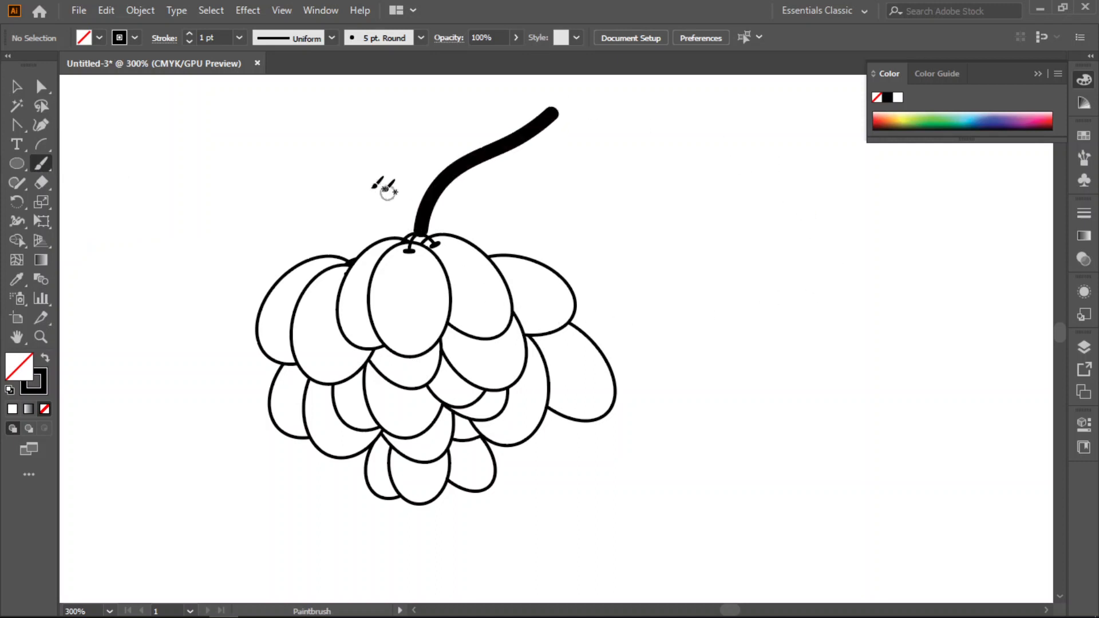
- Group the painted stem and the fruit bunch into one object
click(17, 86)
drag(274, 156, 641, 443)
right_click(503, 195)
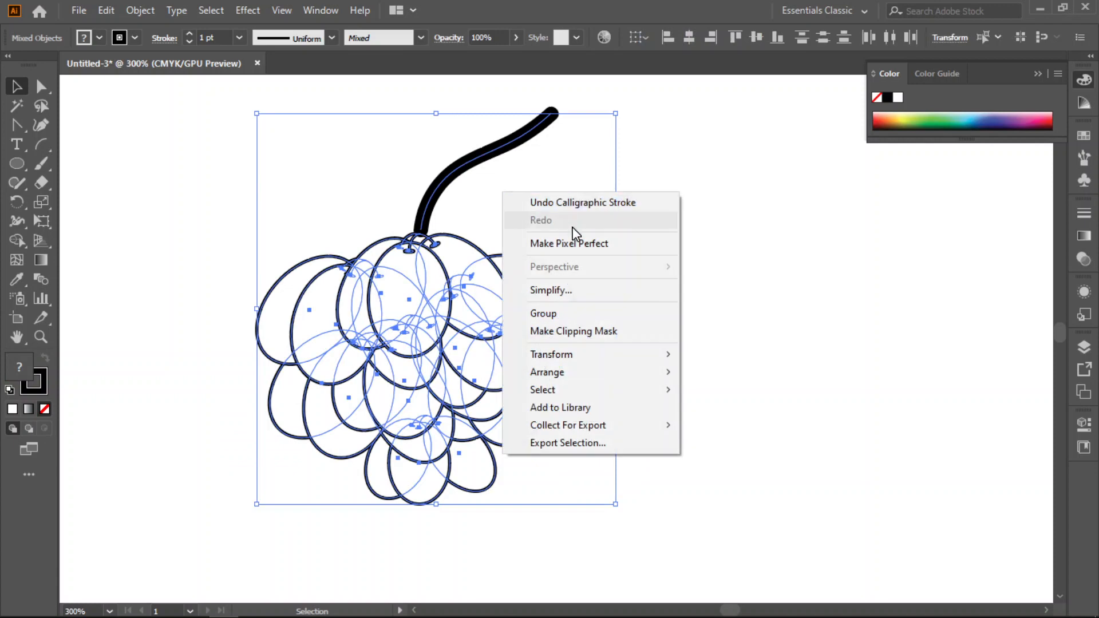
click(572, 314)
click(748, 309)
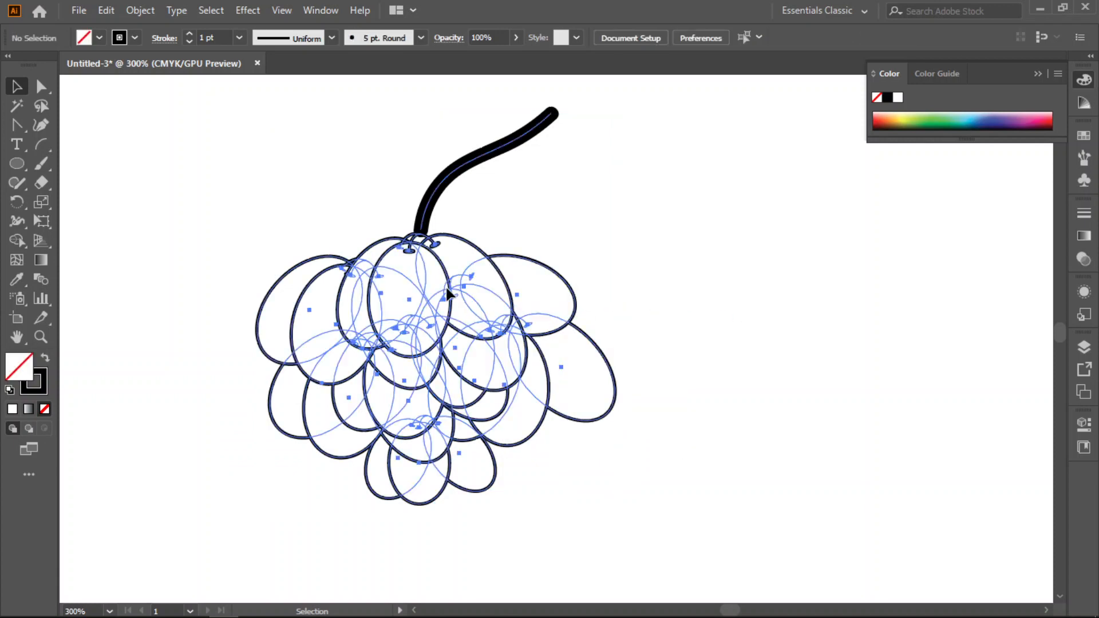
- Enlarge the stemmed fruit bunch and move it to the upper left corner of the artboard
drag(447, 287, 558, 317)
drag(565, 356, 436, 332)
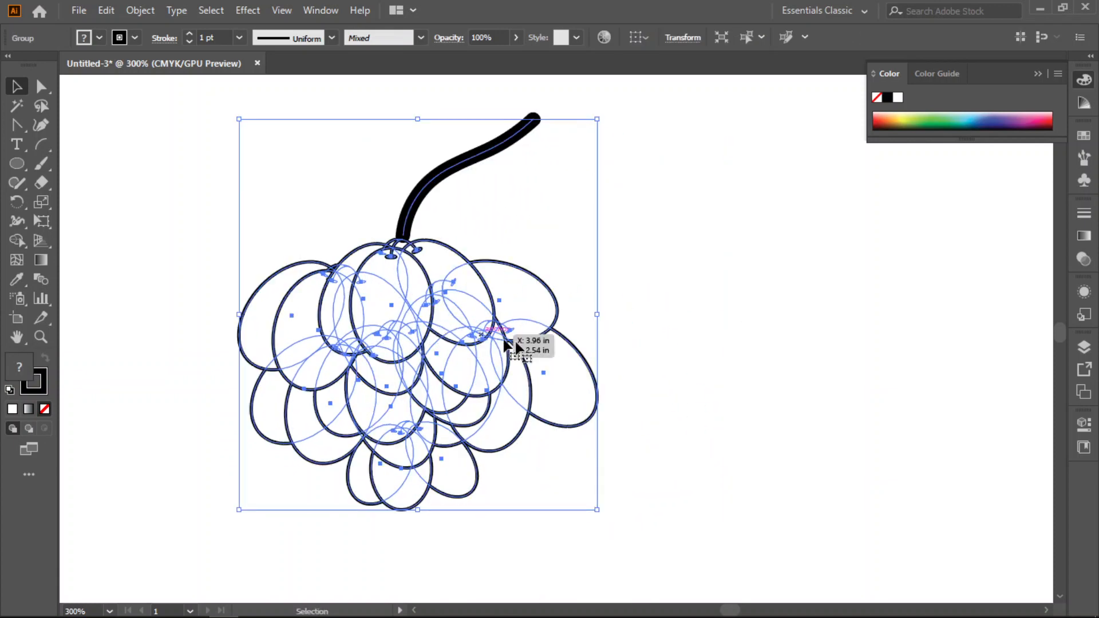
click(758, 401)
scroll(579, 429, down, 3)
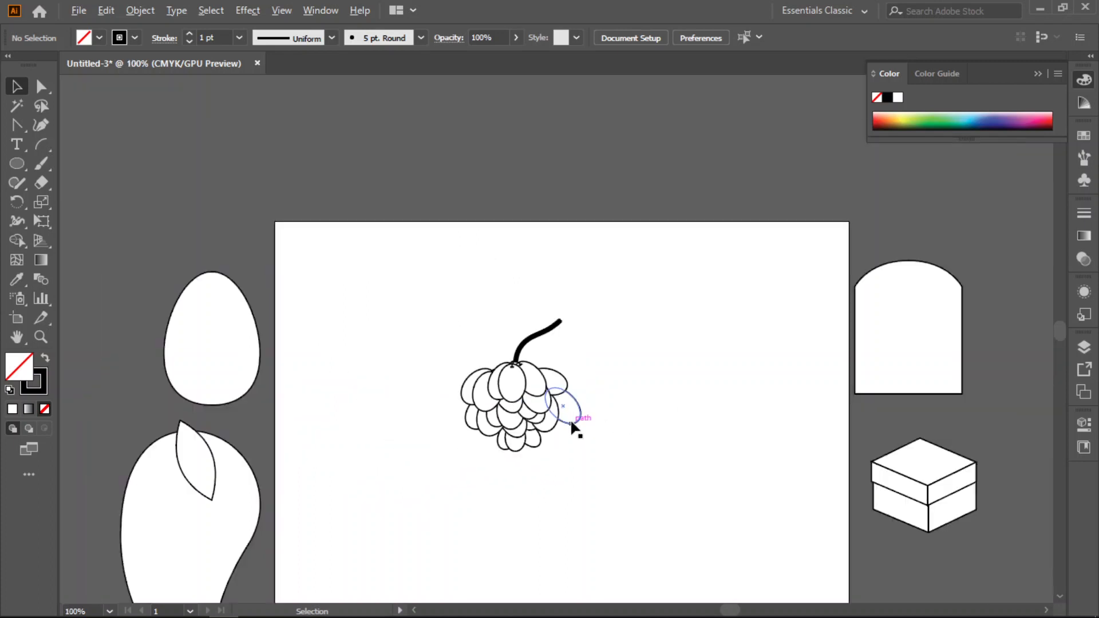
scroll(679, 423, down, 4)
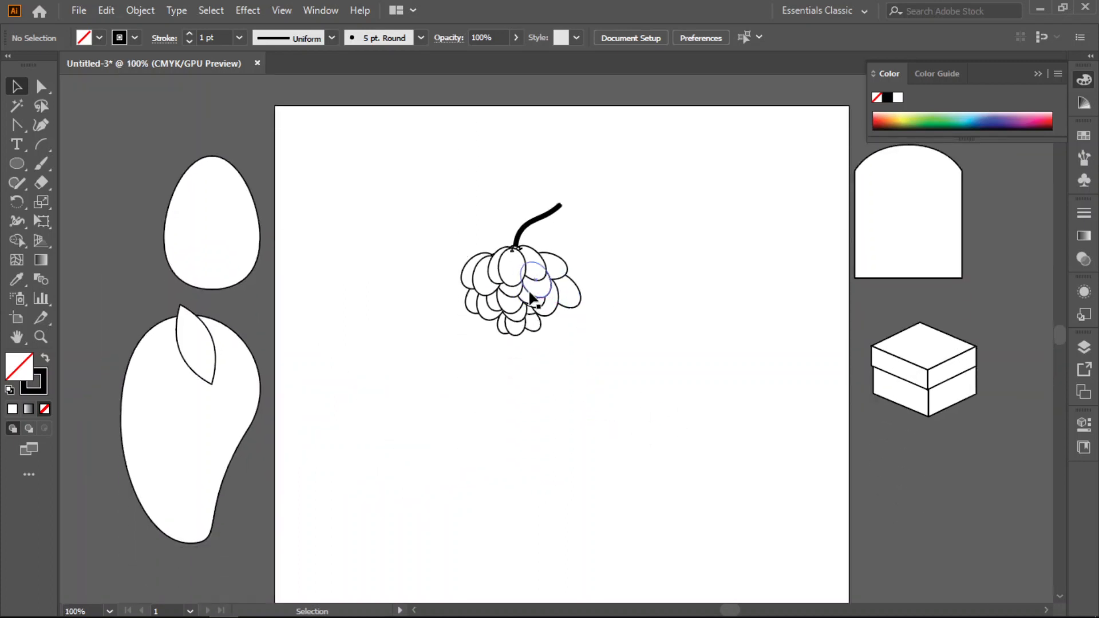
click(531, 292)
drag(585, 273, 622, 274)
drag(544, 205, 544, 172)
drag(552, 274, 396, 201)
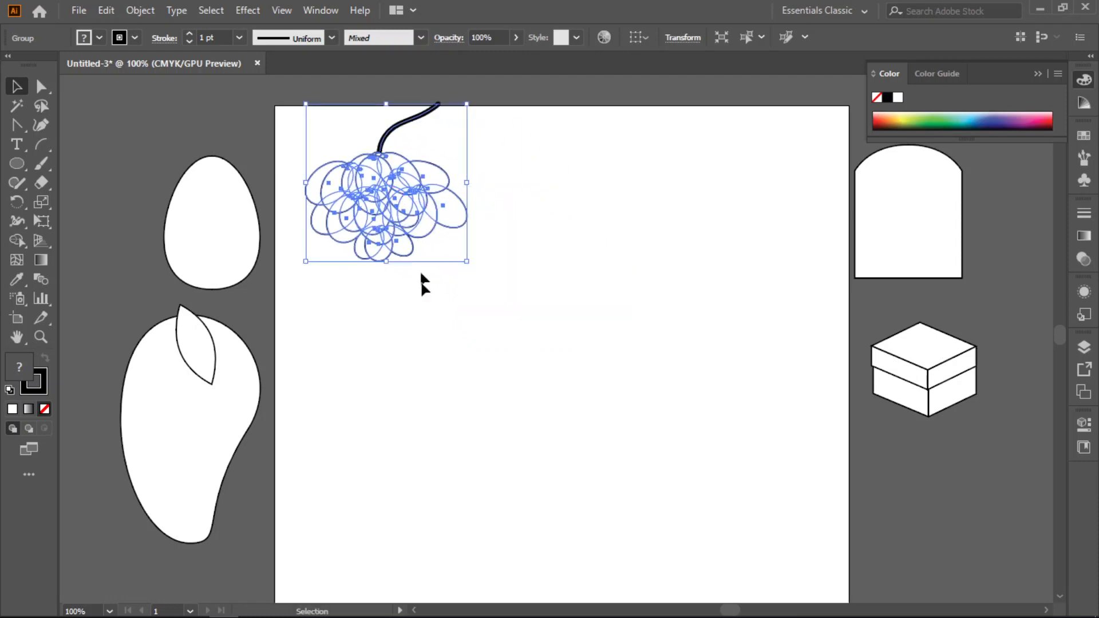
- Move the egg below the bunch, the mango to the artboard's middle, and the arched shape and box to its right side
click(429, 410)
drag(215, 239, 389, 378)
drag(179, 441, 573, 279)
drag(923, 236, 770, 258)
click(907, 391)
drag(927, 384, 732, 425)
- Shift the egg and the fruit bunch slightly down on the artboard, leaving nothing selected
drag(392, 326, 387, 377)
drag(384, 208, 384, 239)
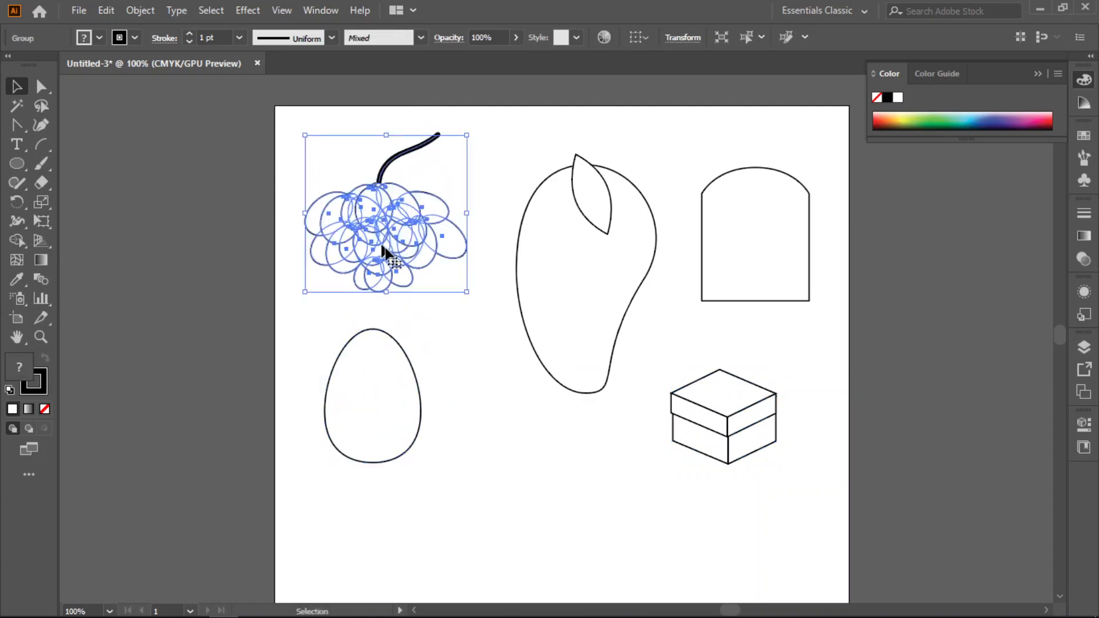
click(563, 483)
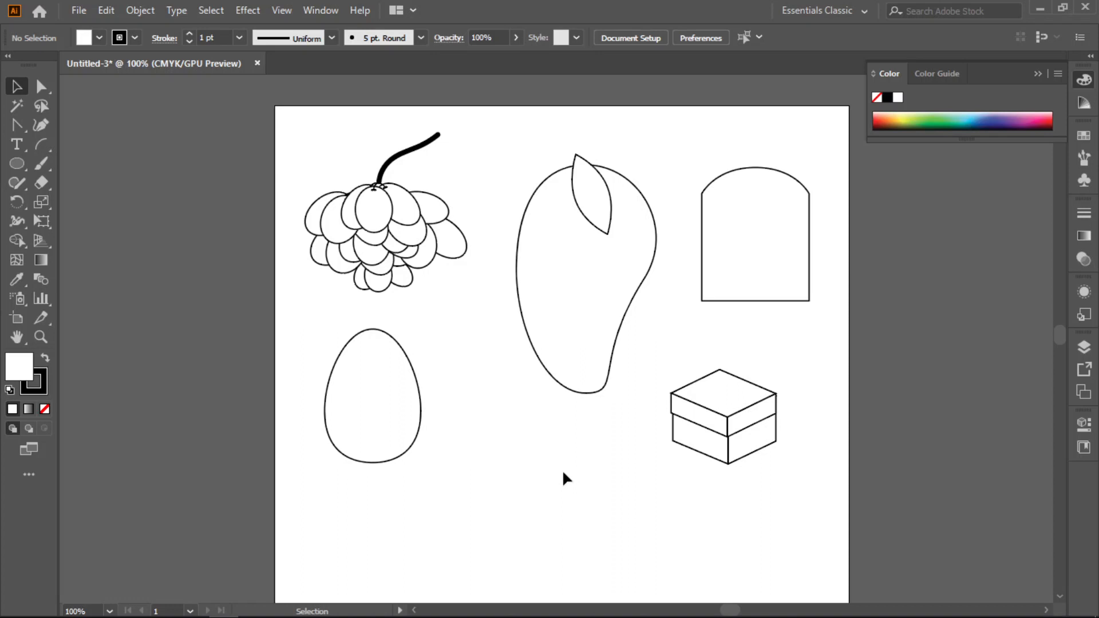